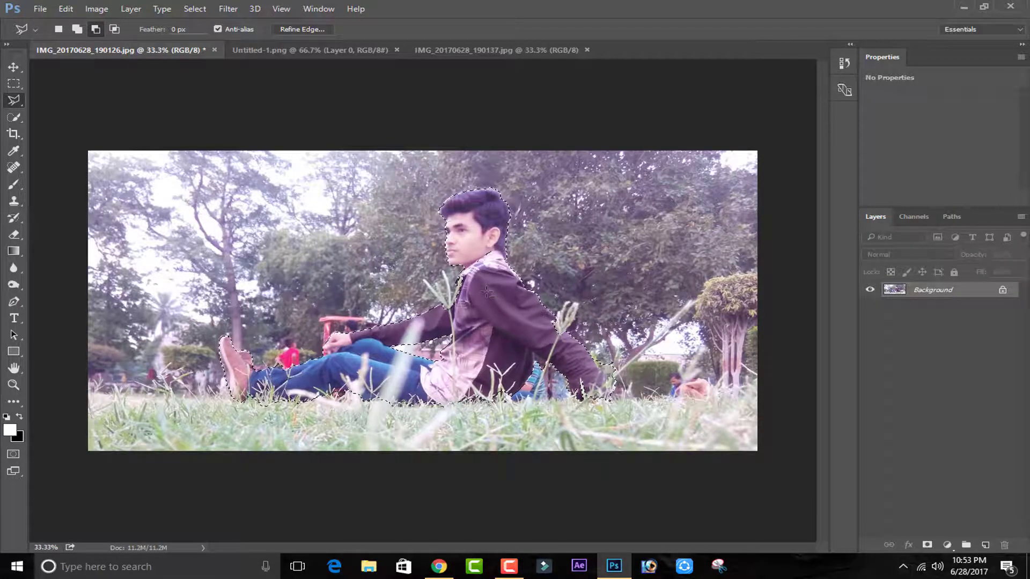
# Add the missed sliver between the man's jaw and shirt collar to the lasso selection.
pyautogui.hotkey('ctrl', '+')
pyautogui.hotkey('ctrl', '+')
pyautogui.hotkey('ctrl', '+')
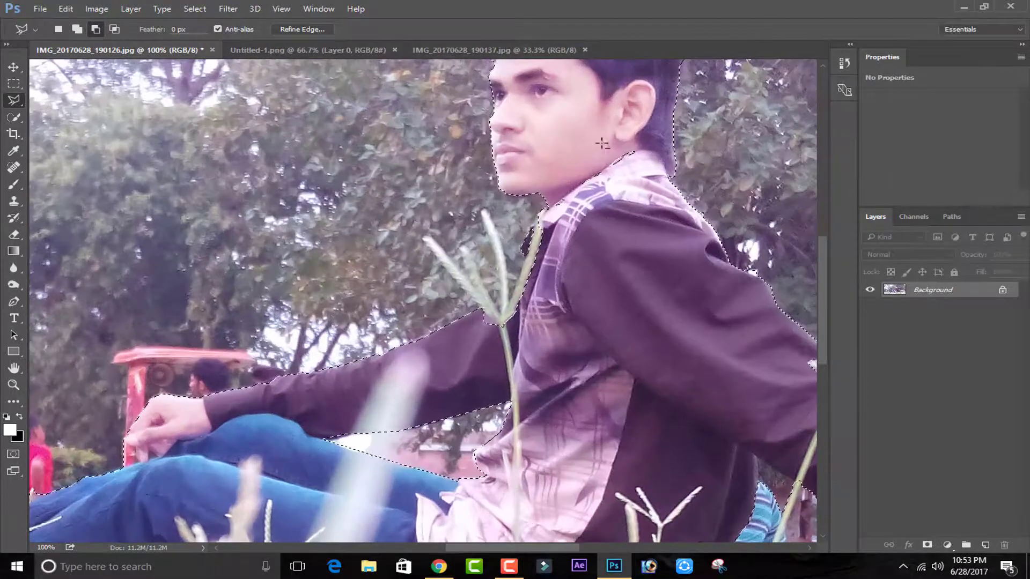
pyautogui.click(77, 29)
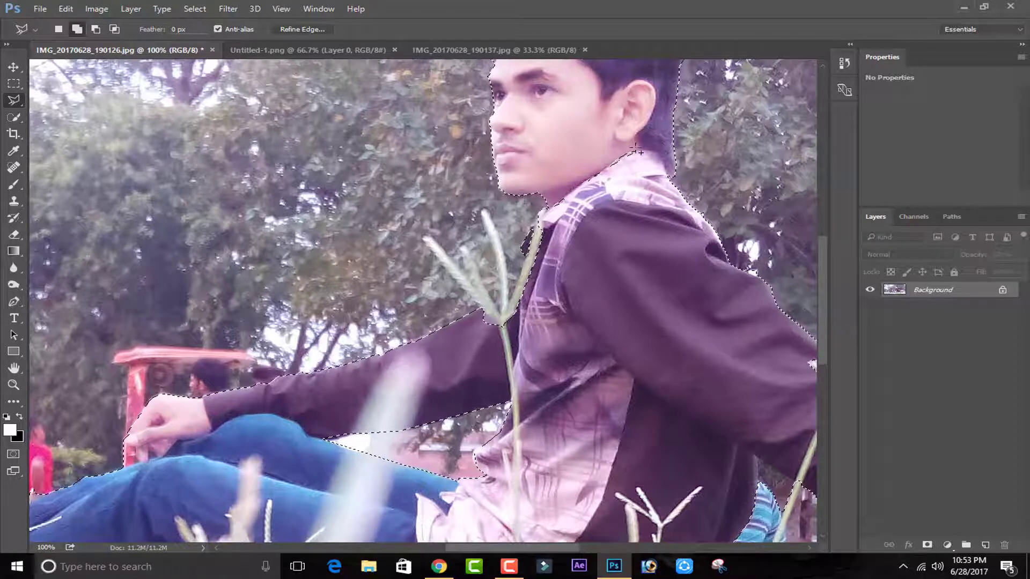
pyautogui.click(613, 166)
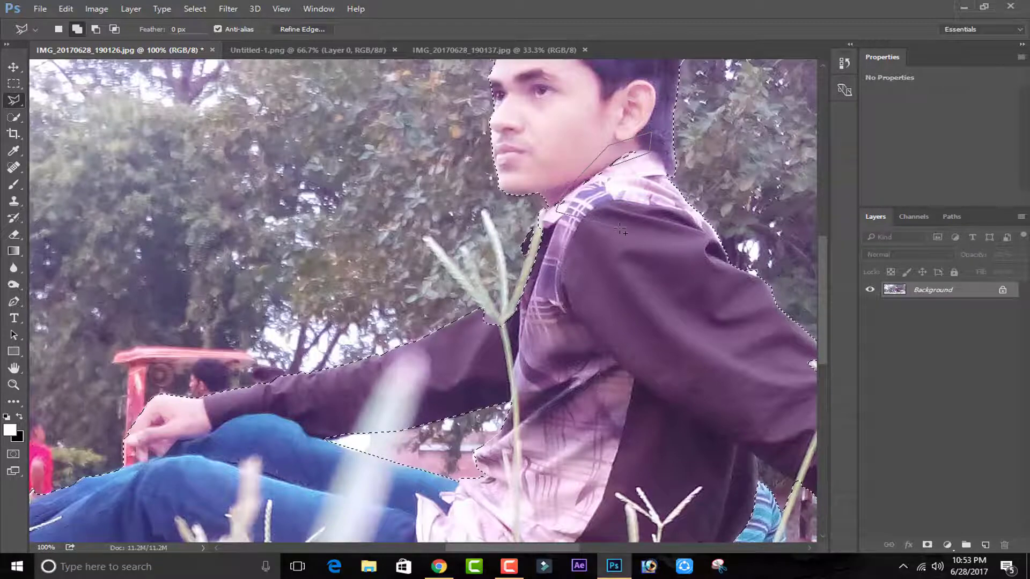
pyautogui.hotkey('ctrl', '-')
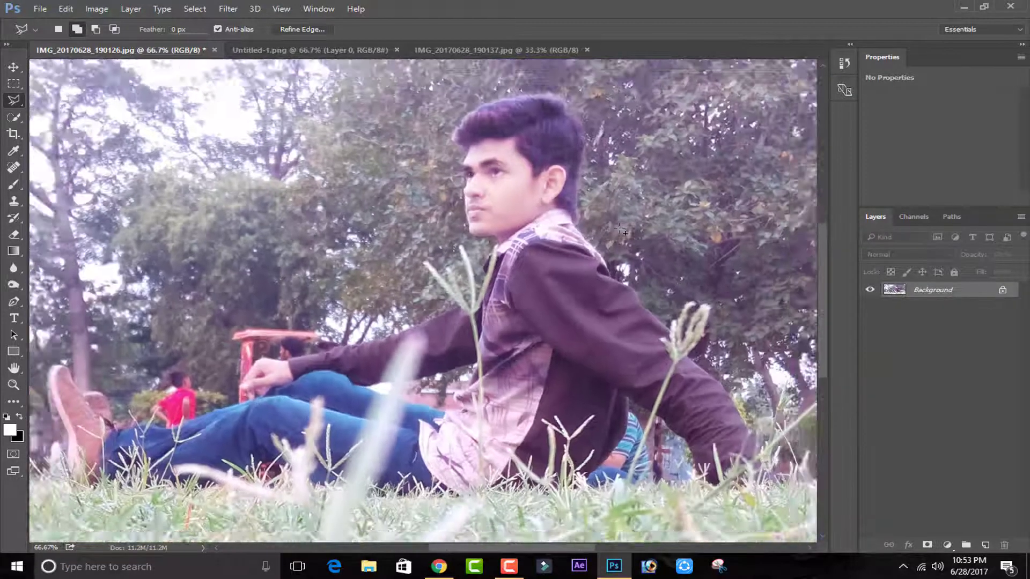
pyautogui.hotkey('ctrl', '-')
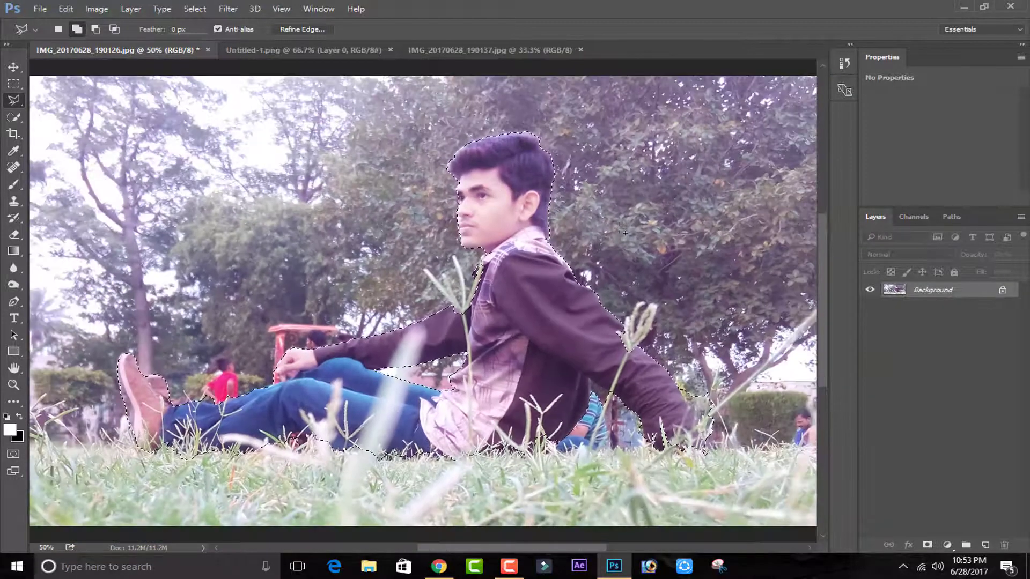
pyautogui.click(295, 31)
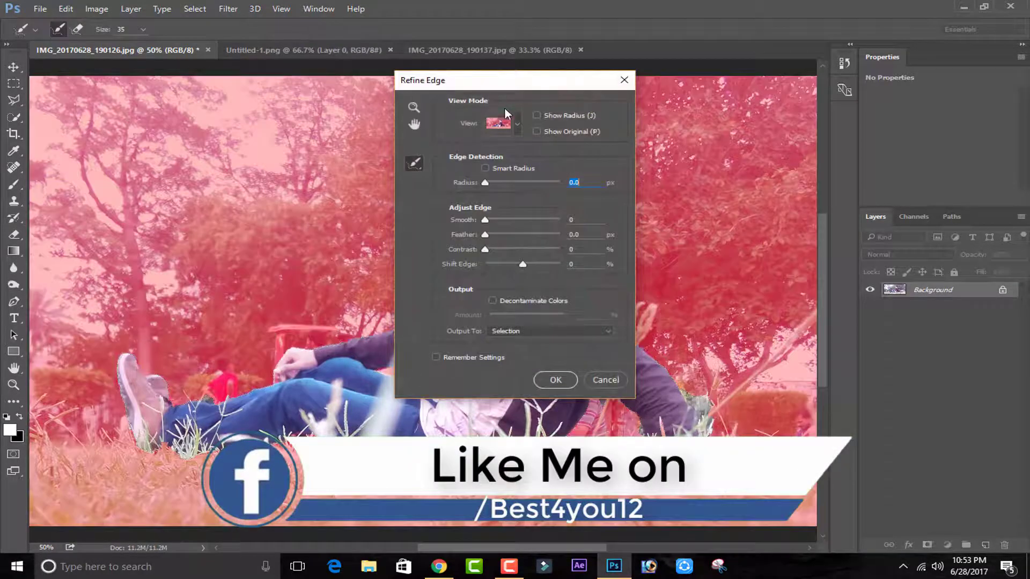
pyautogui.click(518, 125)
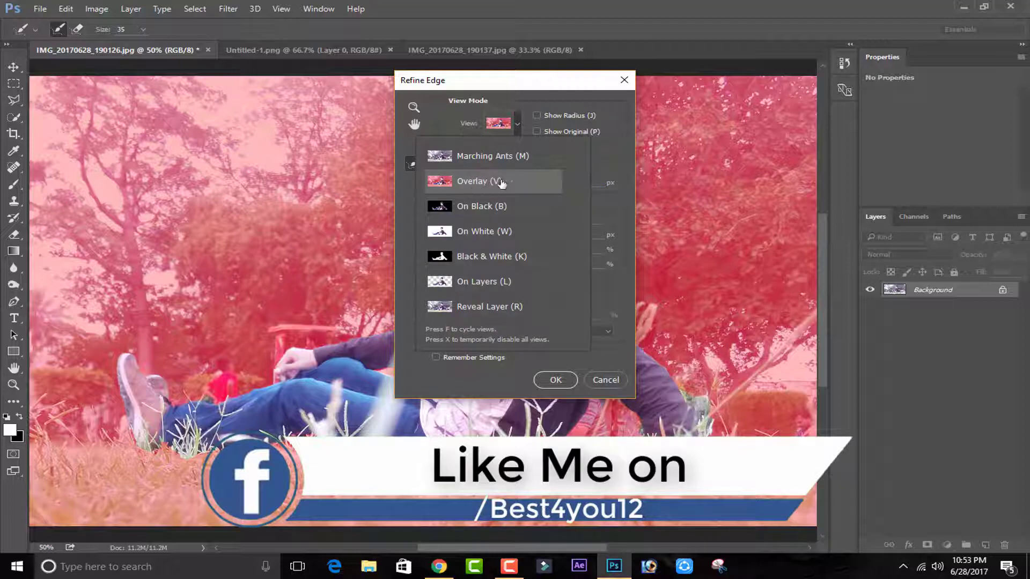
pyautogui.click(549, 377)
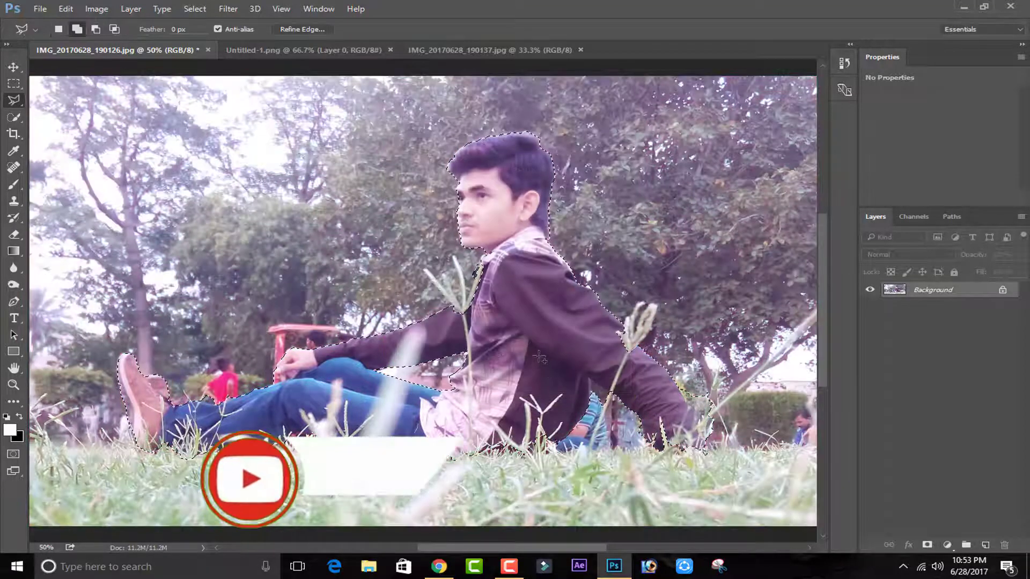
# Open Refine Edge for the selection and brush over the grass at the base of the front shoe.
pyautogui.click(283, 30)
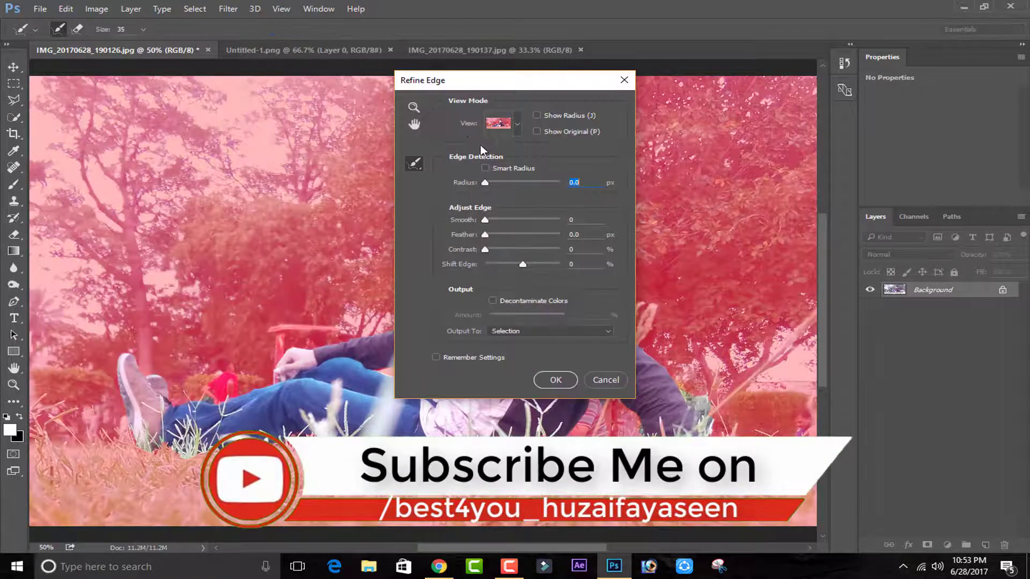
pyautogui.moveTo(520, 86); pyautogui.dragTo(795, 80)
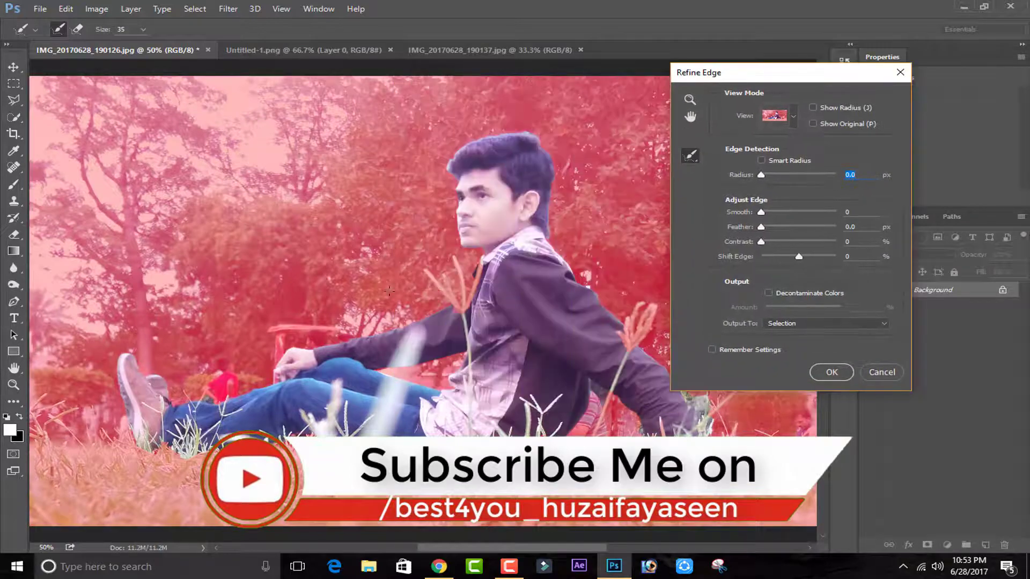
pyautogui.hotkey('ctrl', '+')
pyautogui.hotkey('ctrl', '+')
pyautogui.hotkey('ctrl', '+')
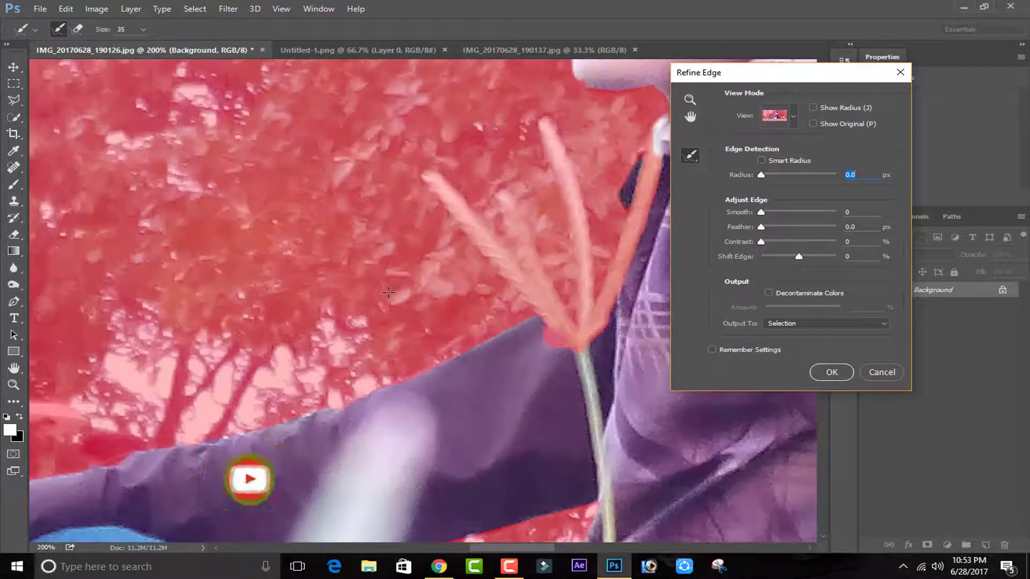
pyautogui.moveTo(214, 525); pyautogui.dragTo(386, 341)
pyautogui.moveTo(161, 397); pyautogui.dragTo(448, 329)
pyautogui.moveTo(306, 462); pyautogui.dragTo(523, 254)
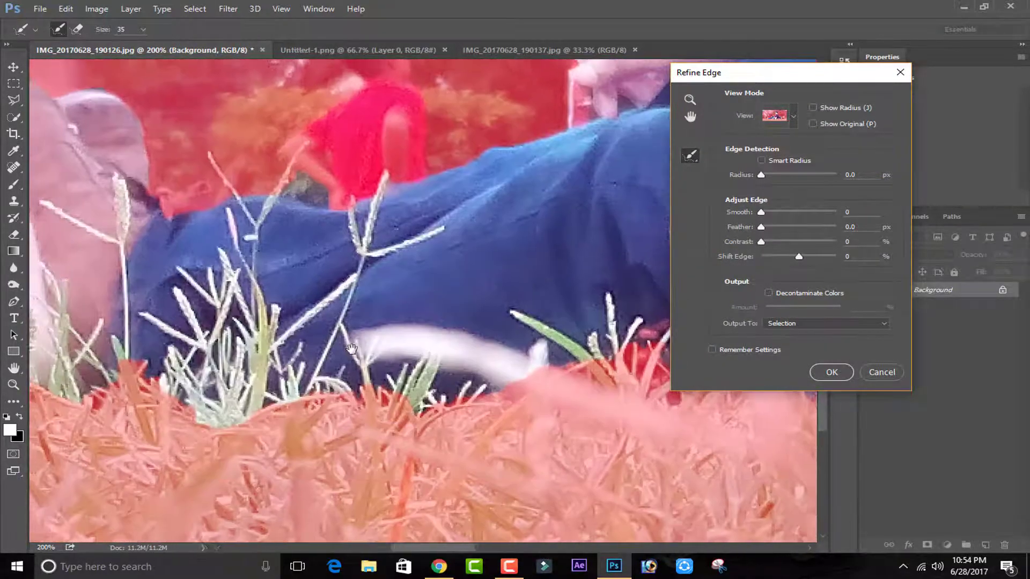
pyautogui.moveTo(345, 287); pyautogui.dragTo(510, 389)
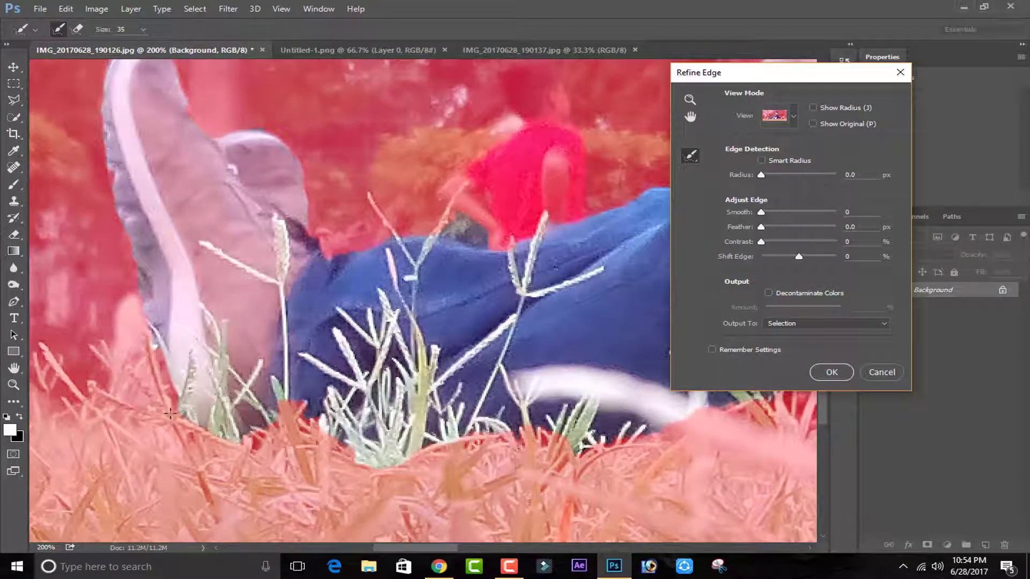
pyautogui.click(171, 414)
pyautogui.moveTo(224, 449); pyautogui.dragTo(231, 464)
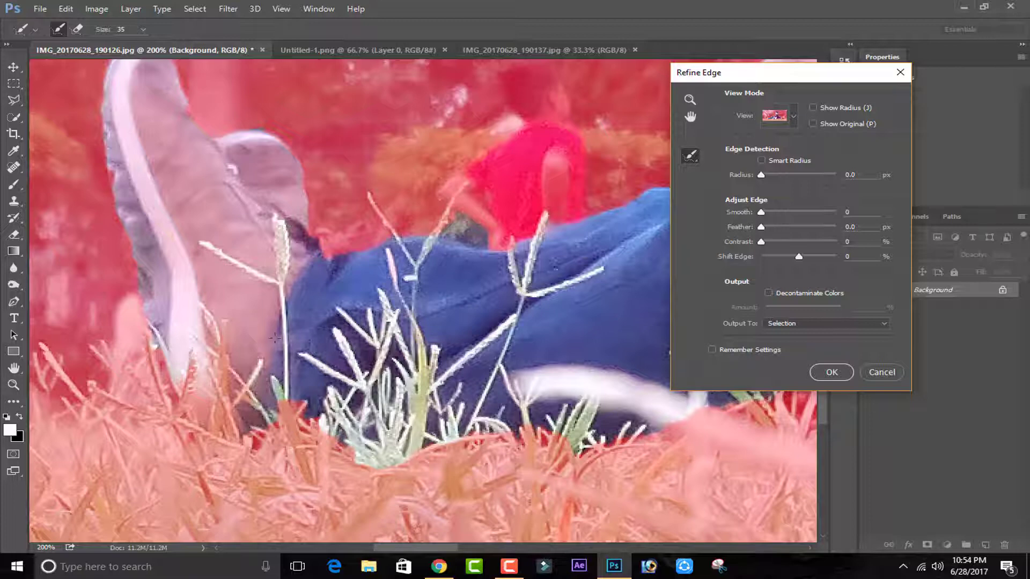
# Refine the selection edge over the grass blades crossing the ankle and lower legs.
pyautogui.moveTo(280, 425); pyautogui.dragTo(286, 442)
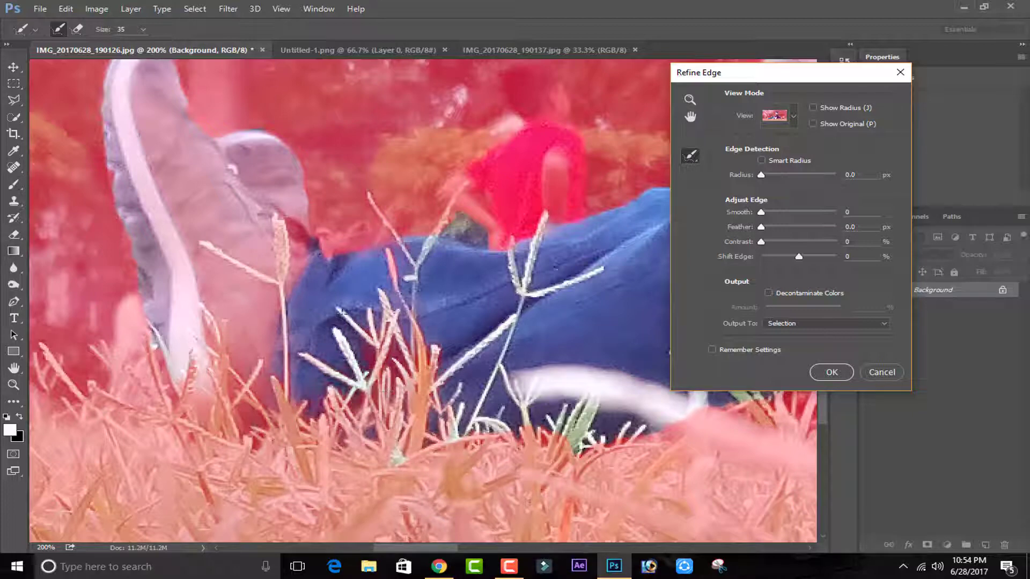
pyautogui.moveTo(448, 211); pyautogui.dragTo(466, 234)
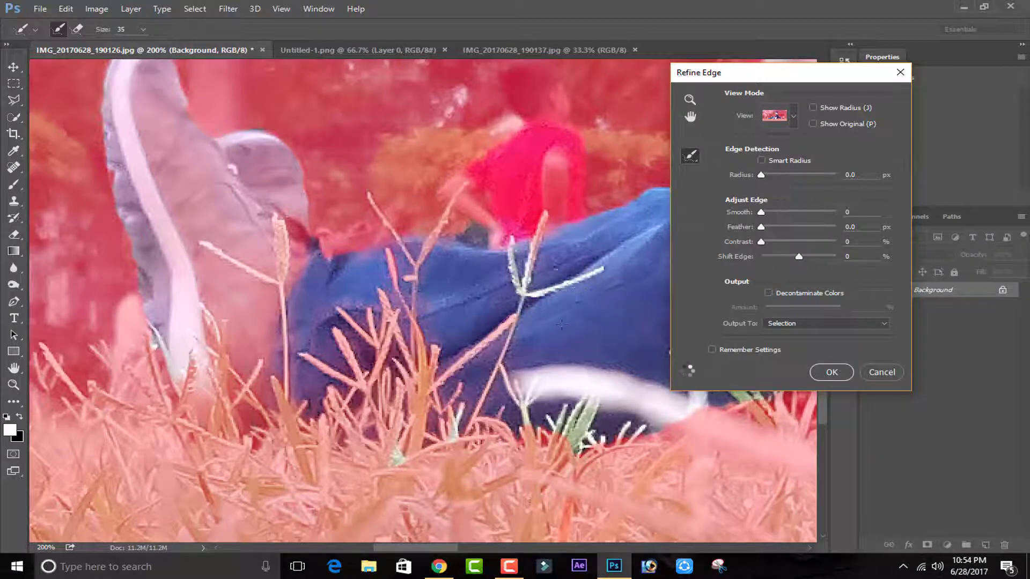
pyautogui.moveTo(562, 325); pyautogui.dragTo(277, 418)
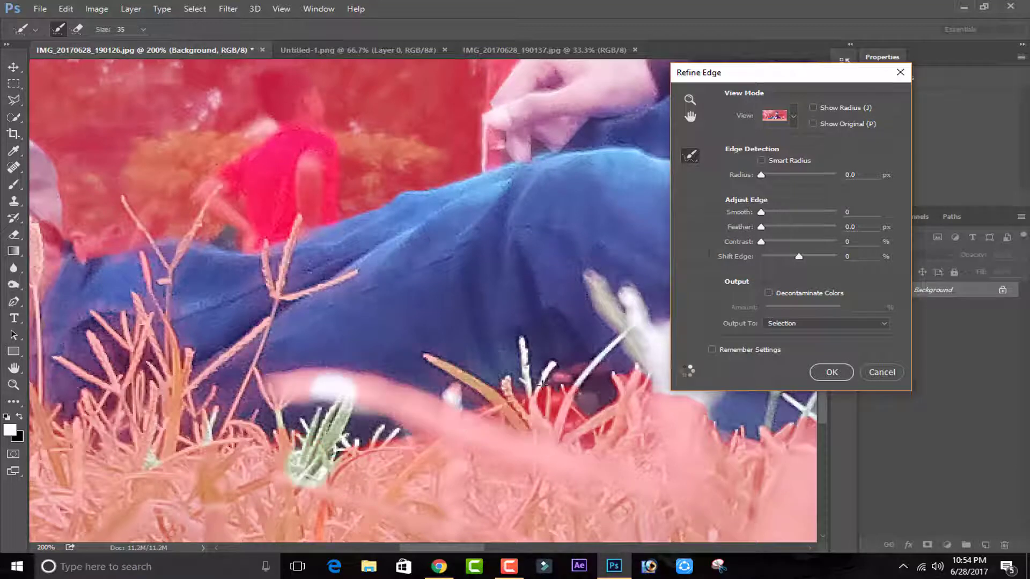
pyautogui.moveTo(370, 468); pyautogui.dragTo(57, 490)
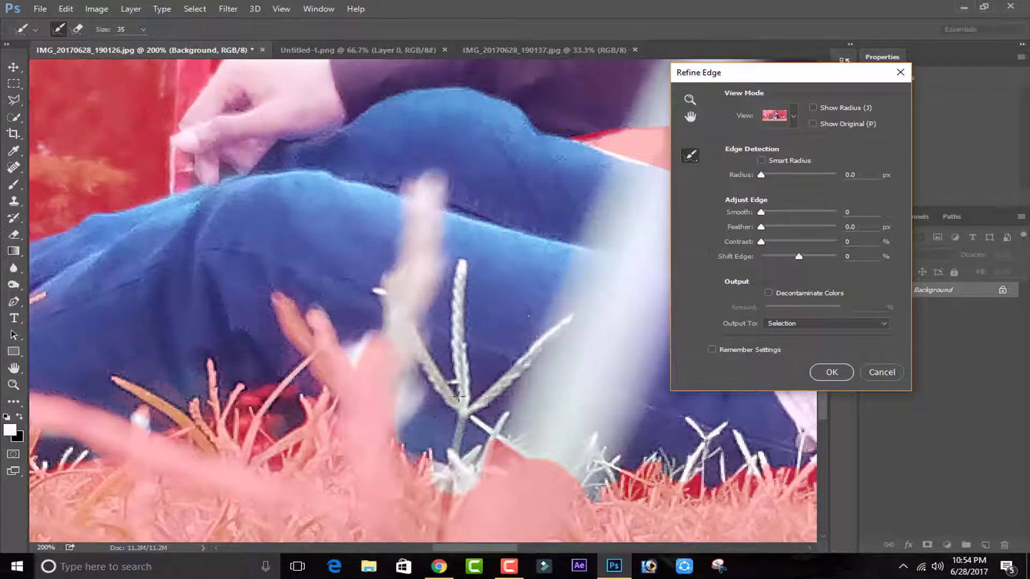
# Brush the edge refinement over the grass stalks in front of the knees, thighs and shirt hem.
pyautogui.moveTo(459, 395)
pyautogui.mouseDown()
pyautogui.moveTo(619, 487)
pyautogui.moveTo(807, 441)
pyautogui.mouseUp()
pyautogui.moveTo(644, 448); pyautogui.dragTo(185, 461)
pyautogui.moveTo(512, 493); pyautogui.dragTo(413, 400)
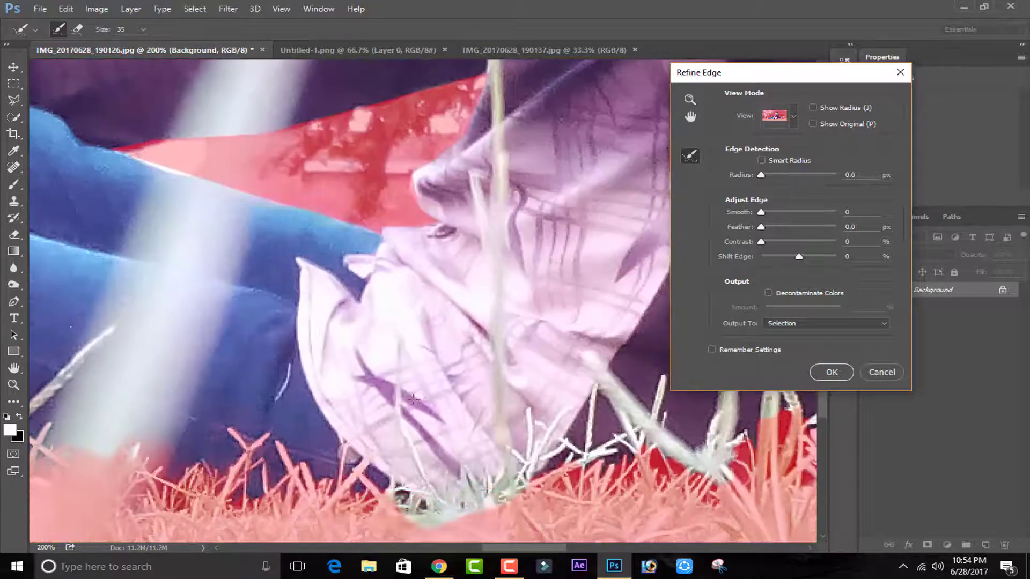
pyautogui.moveTo(591, 382)
pyautogui.mouseDown()
pyautogui.moveTo(738, 466)
pyautogui.moveTo(518, 477)
pyautogui.moveTo(213, 466)
pyautogui.mouseUp()
pyautogui.moveTo(398, 322); pyautogui.dragTo(399, 436)
pyautogui.moveTo(439, 433)
pyautogui.mouseDown()
pyautogui.moveTo(441, 352)
pyautogui.moveTo(533, 365)
pyautogui.mouseUp()
# Refine the edge along the tall grass stalks crossing the man's torso and rear sleeve.
pyautogui.hotkey('ctrl', '-')
pyautogui.hotkey('ctrl', '-')
pyautogui.hotkey('ctrl', '=')
pyautogui.moveTo(540, 322); pyautogui.dragTo(320, 401)
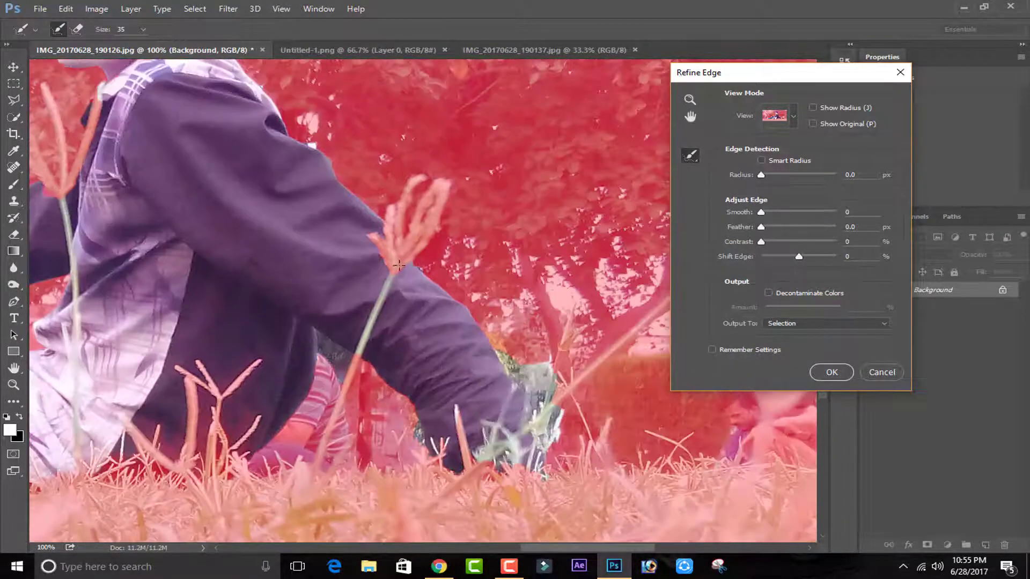
pyautogui.moveTo(396, 264); pyautogui.dragTo(356, 362)
pyautogui.moveTo(321, 401); pyautogui.dragTo(518, 421)
pyautogui.moveTo(261, 207); pyautogui.dragTo(277, 304)
pyautogui.moveTo(523, 454); pyautogui.dragTo(334, 473)
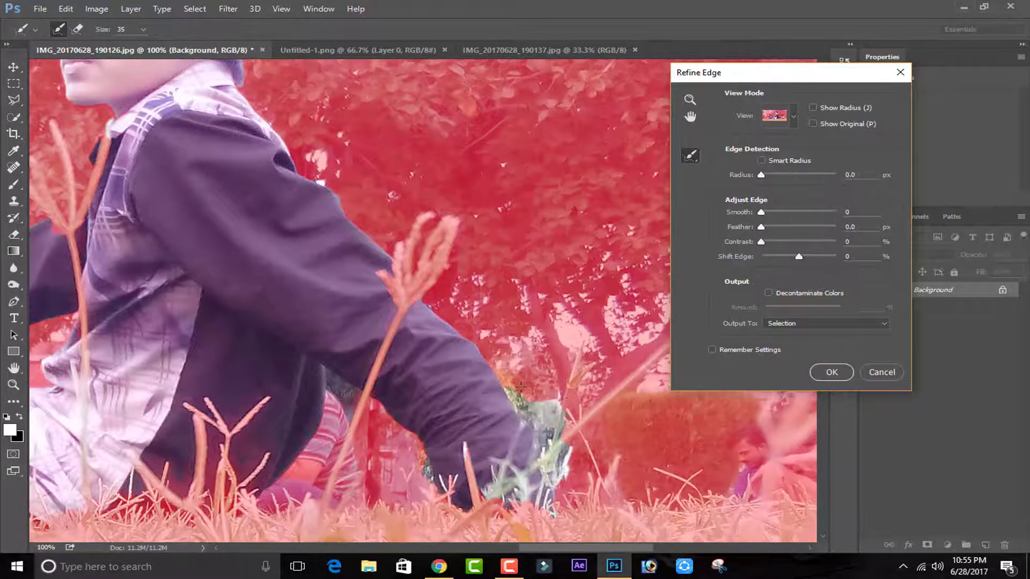
# Refine the edge around the supporting hand and cuff, and apply the refinement to the selection.
pyautogui.moveTo(563, 402); pyautogui.dragTo(520, 507)
pyautogui.moveTo(467, 449)
pyautogui.mouseDown()
pyautogui.moveTo(468, 479)
pyautogui.moveTo(451, 515)
pyautogui.mouseUp()
pyautogui.moveTo(508, 387); pyautogui.dragTo(523, 492)
pyautogui.hotkey('ctrl', '-')
pyautogui.hotkey('ctrl', '-')
pyautogui.hotkey('ctrl', '-')
pyautogui.hotkey('ctrl', '-')
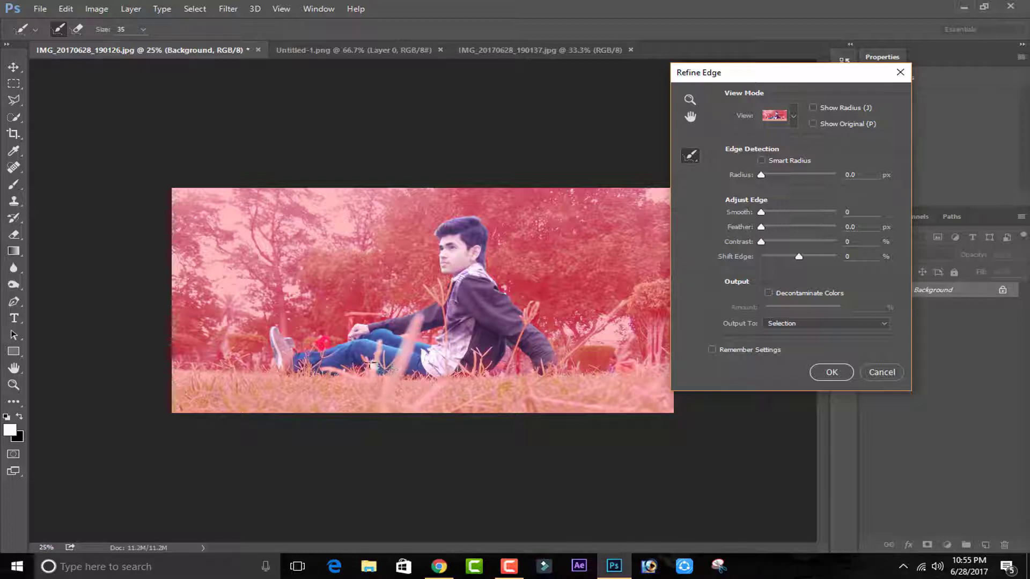
pyautogui.click(824, 372)
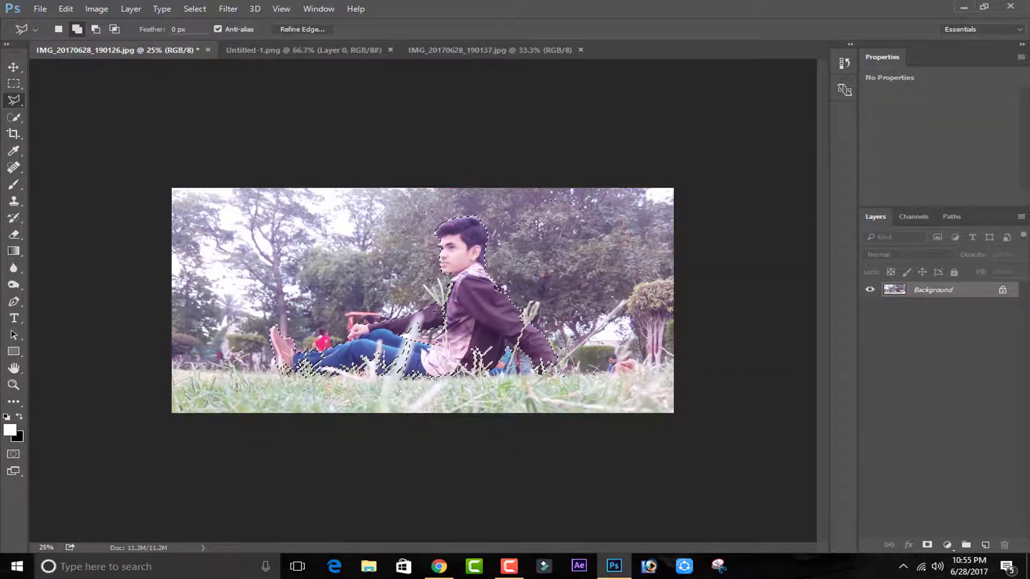
# Invert the selection to the background and add a midpoint at output 136 to its RGB curve in Curves.
pyautogui.hotkey('ctrl', 'shift', 'i')
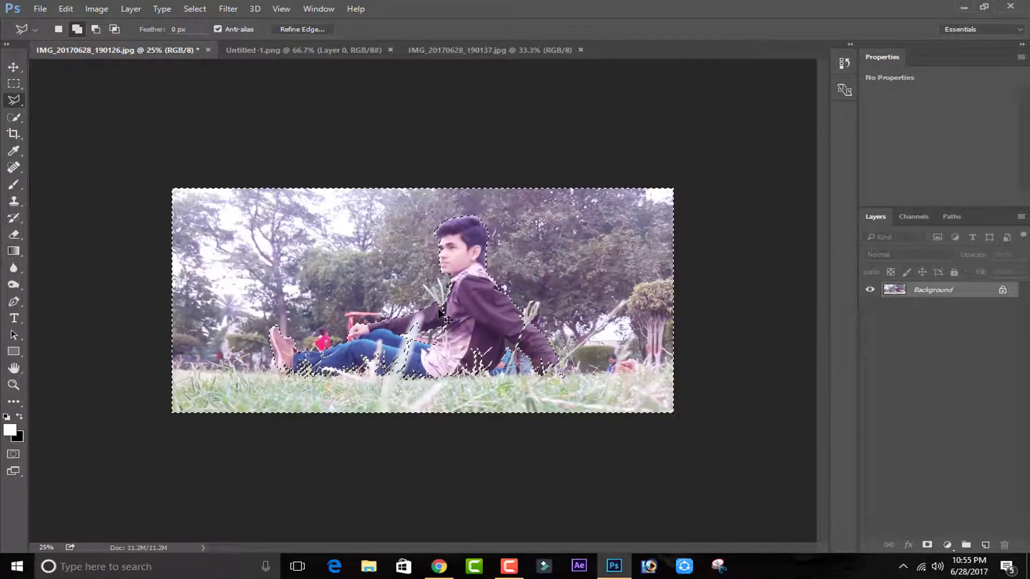
pyautogui.click(97, 9)
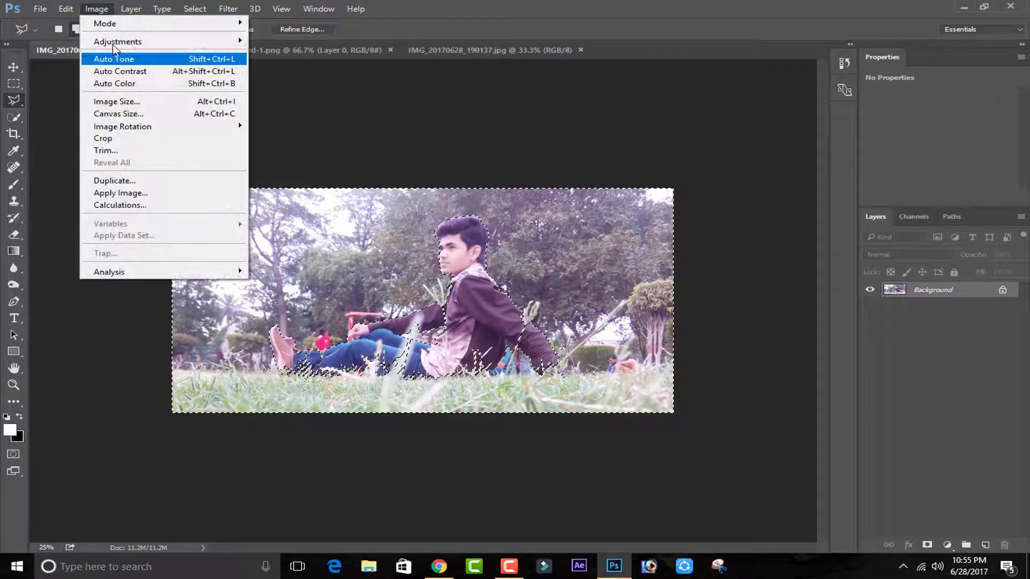
pyautogui.moveTo(117, 42)
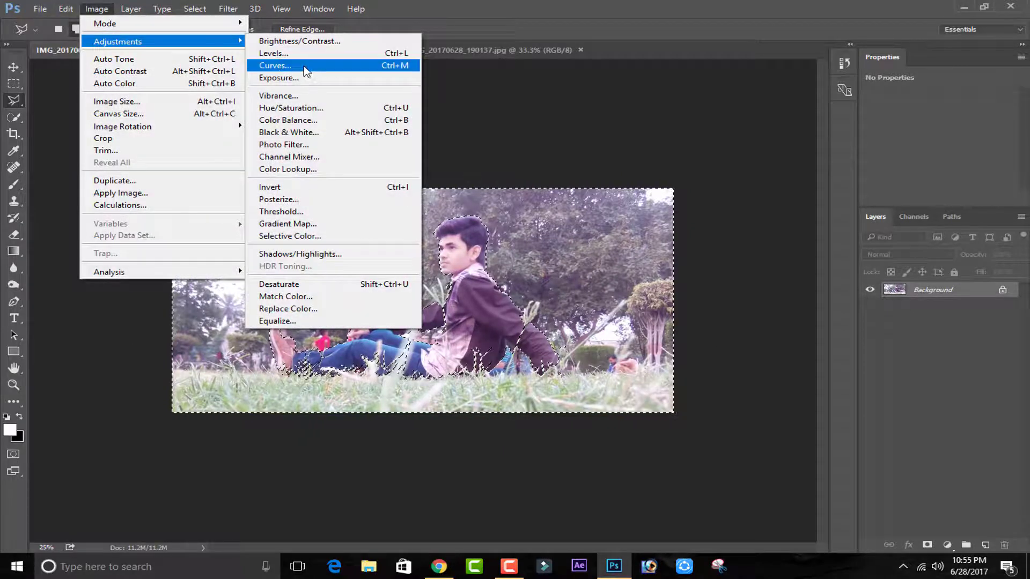
pyautogui.click(301, 66)
pyautogui.moveTo(515, 95); pyautogui.dragTo(887, 188)
pyautogui.click(805, 321)
pyautogui.moveTo(805, 320)
pyautogui.mouseDown()
pyautogui.moveTo(803, 301)
pyautogui.moveTo(824, 334)
pyautogui.moveTo(805, 321)
pyautogui.mouseUp()
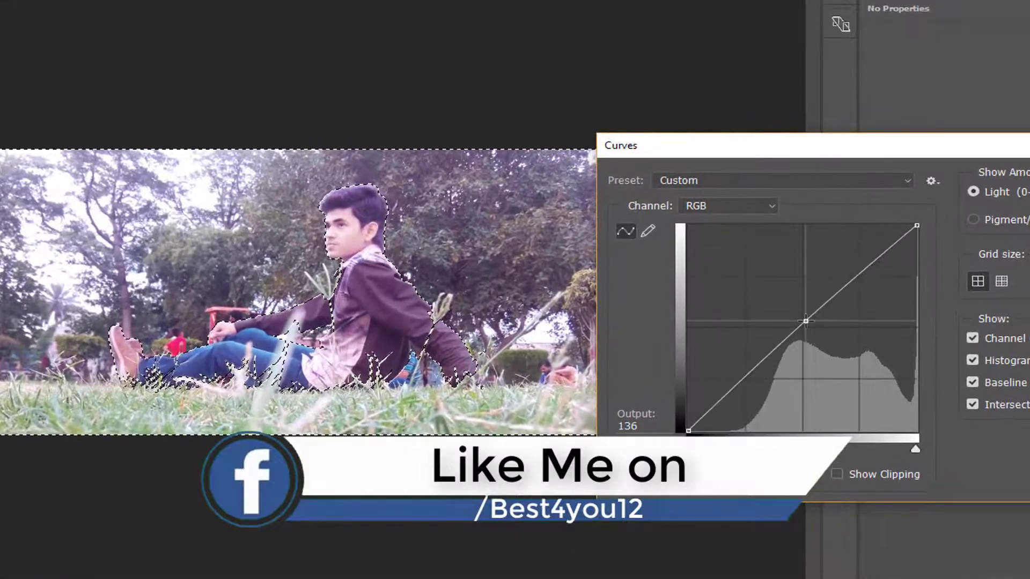
# Raise the Green channel curve from input 102 to output 119 and apply the Curves adjustment.
pyautogui.click(740, 206)
pyautogui.click(739, 246)
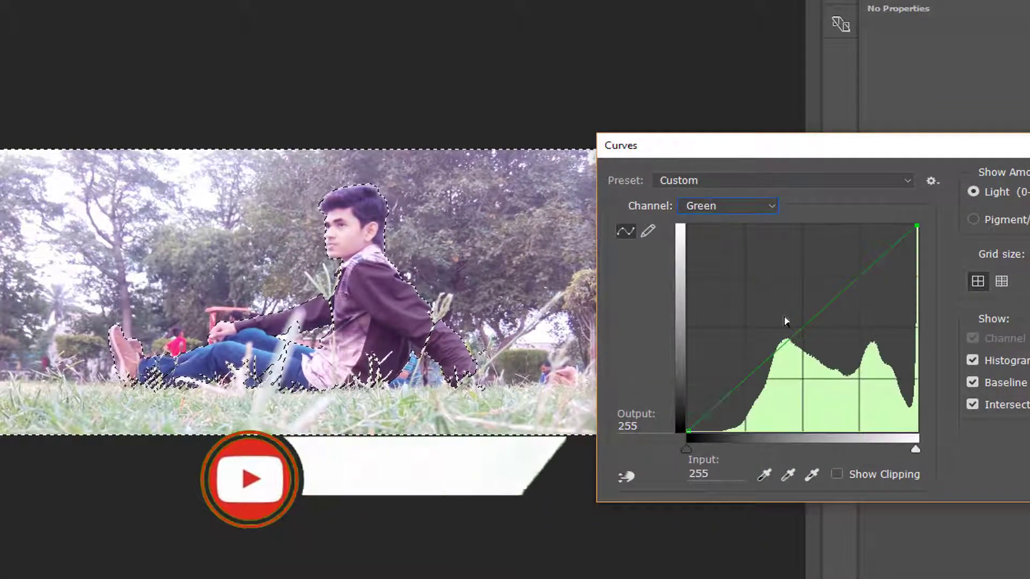
pyautogui.moveTo(784, 341)
pyautogui.mouseDown()
pyautogui.moveTo(774, 319)
pyautogui.moveTo(779, 334)
pyautogui.mouseUp()
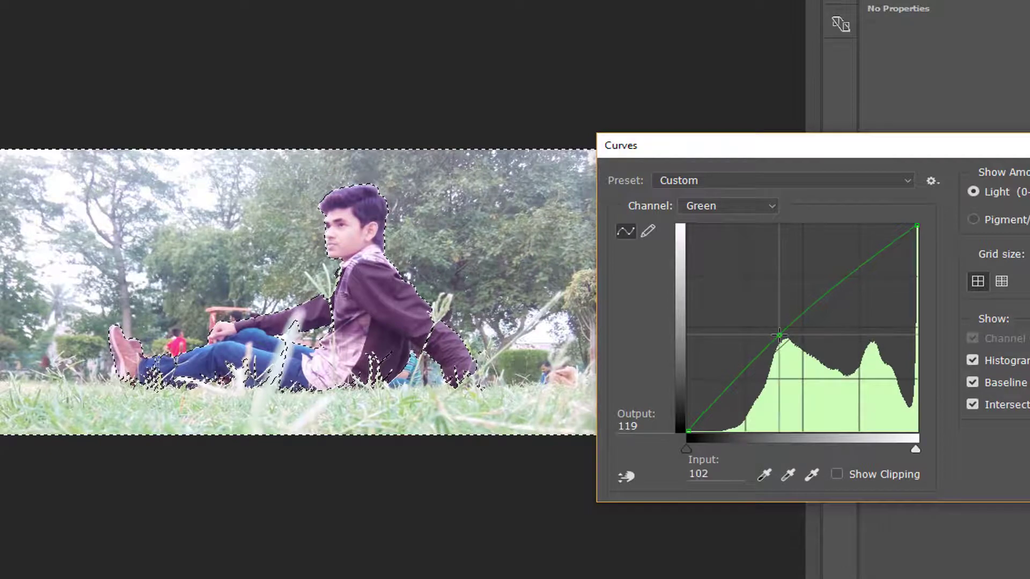
pyautogui.moveTo(823, 153); pyautogui.dragTo(564, 175)
pyautogui.click(880, 205)
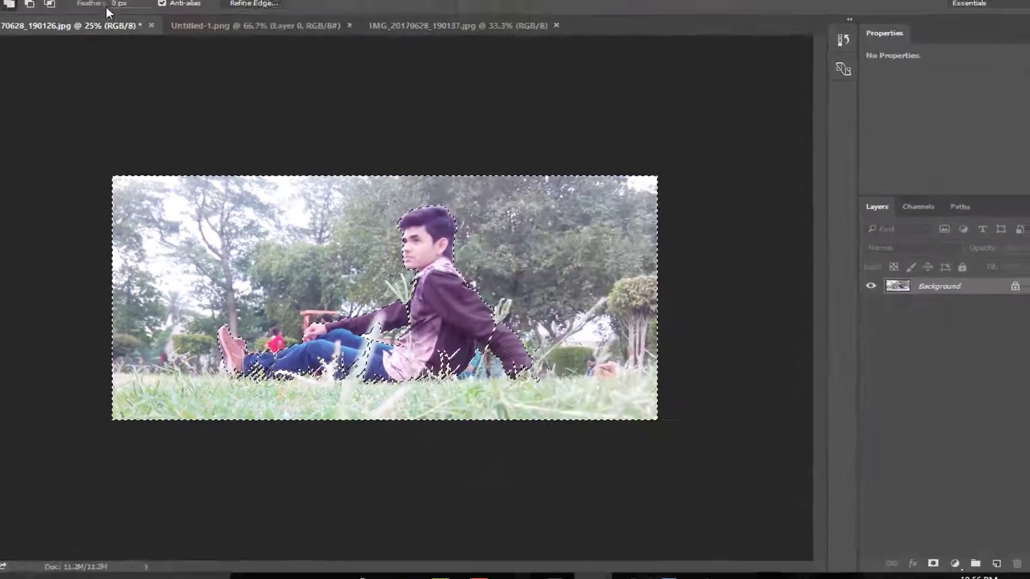
# Apply a Hue/Saturation adjustment to the selected background with Saturation at +48 and Lightness at 0.
pyautogui.click(102, 10)
pyautogui.moveTo(125, 43)
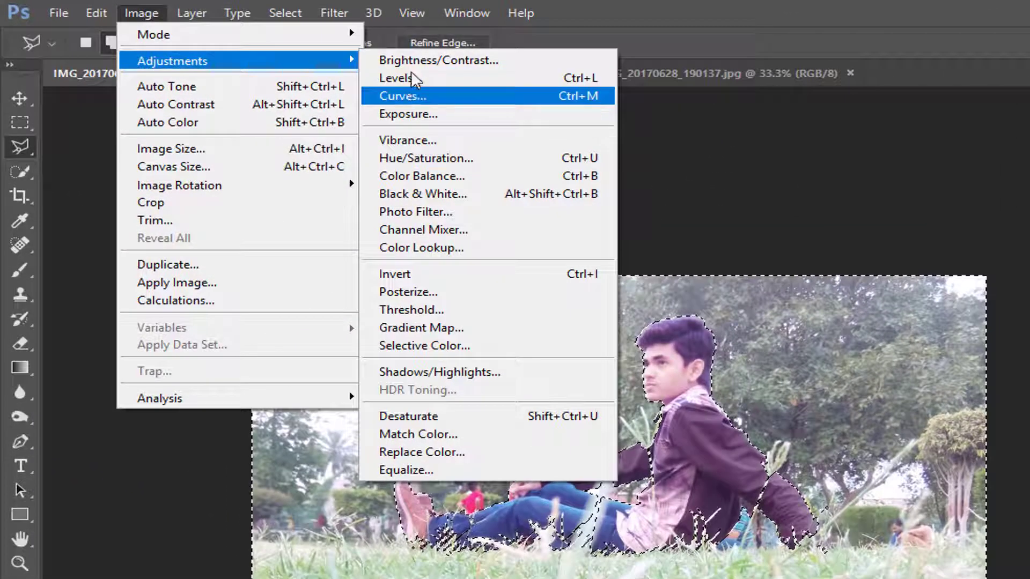
pyautogui.click(439, 154)
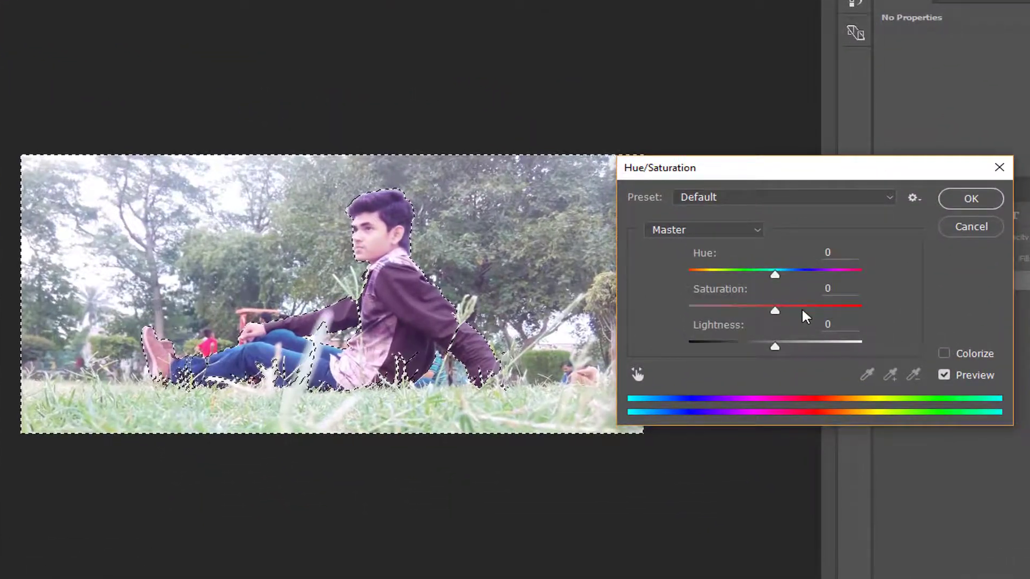
pyautogui.moveTo(803, 310); pyautogui.dragTo(840, 309)
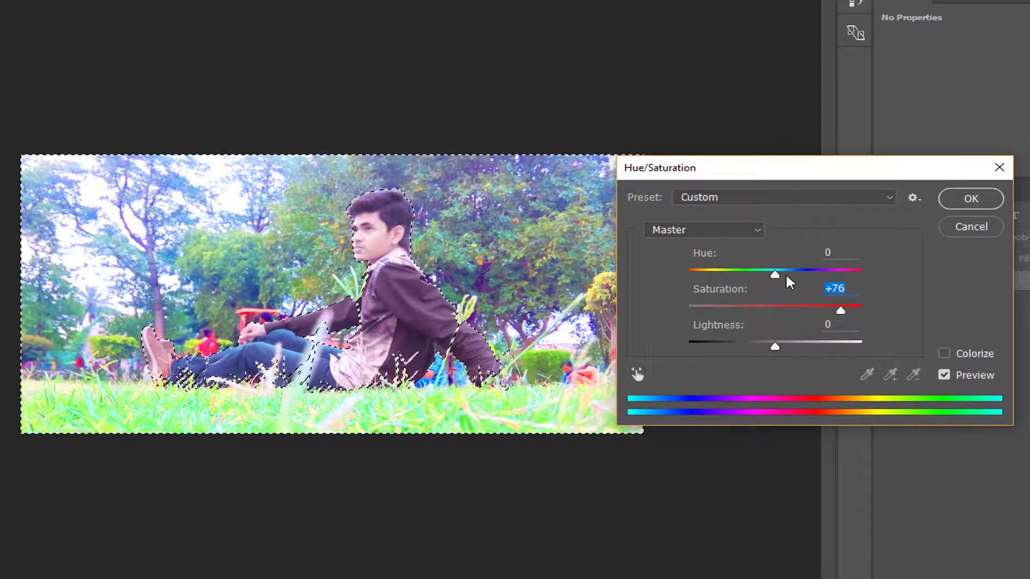
pyautogui.click(808, 342)
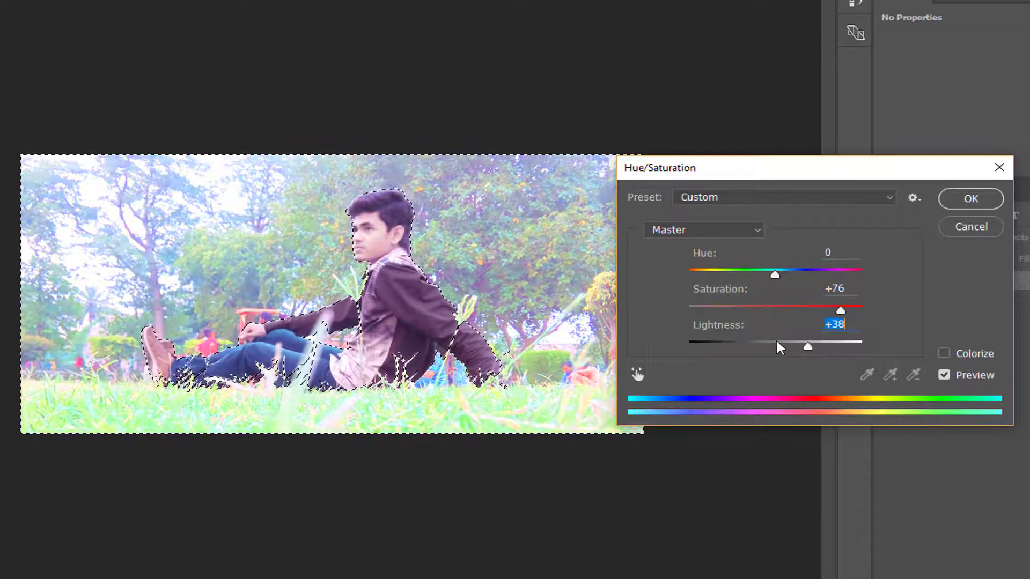
pyautogui.moveTo(742, 344); pyautogui.dragTo(772, 343)
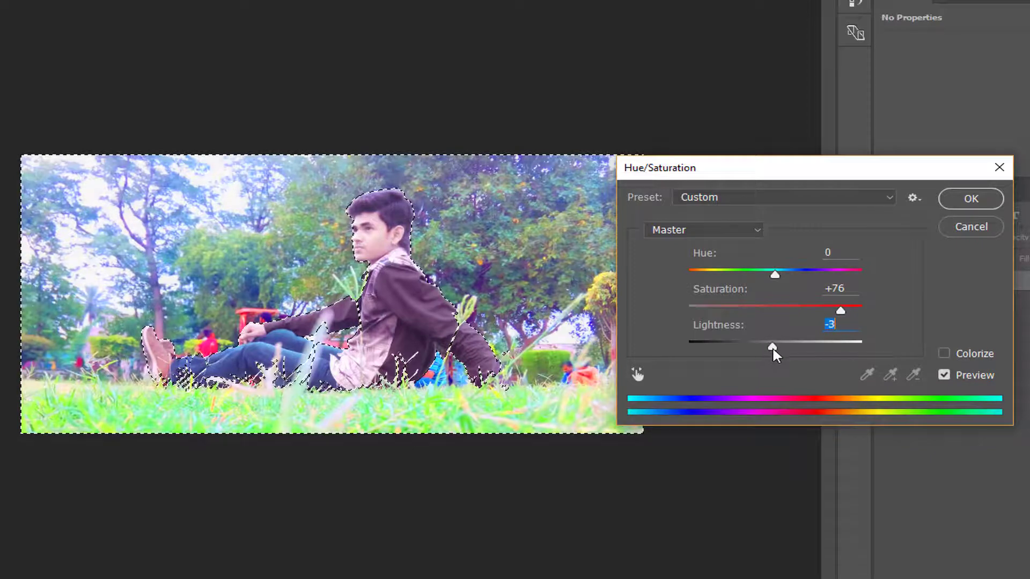
pyautogui.write('0')
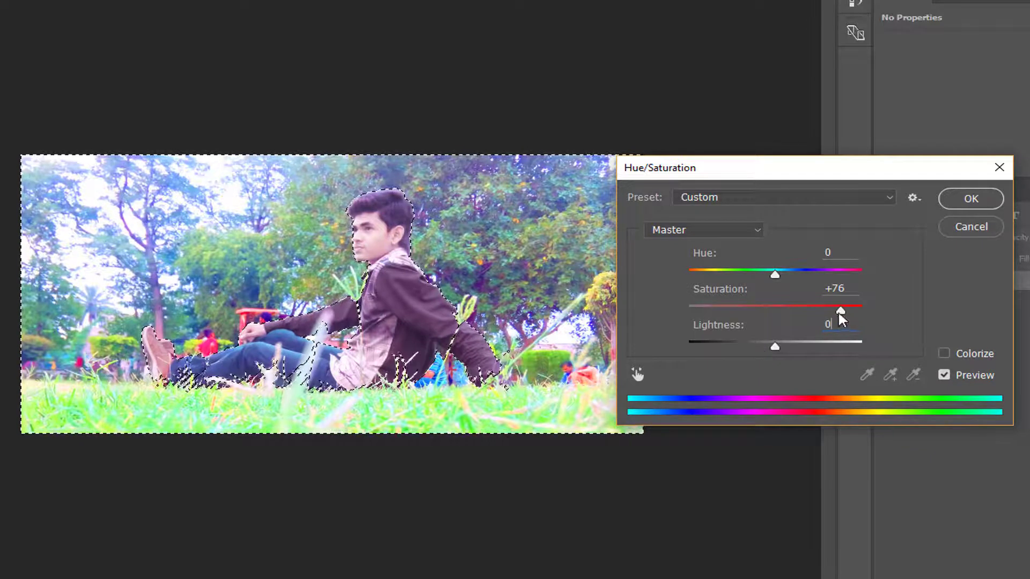
pyautogui.moveTo(840, 310); pyautogui.dragTo(818, 316)
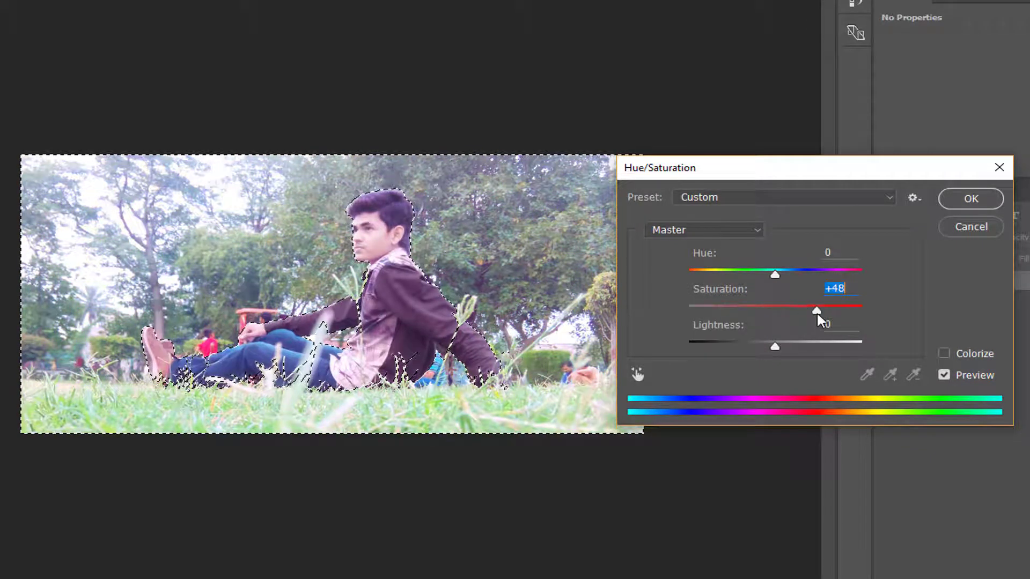
pyautogui.click(980, 198)
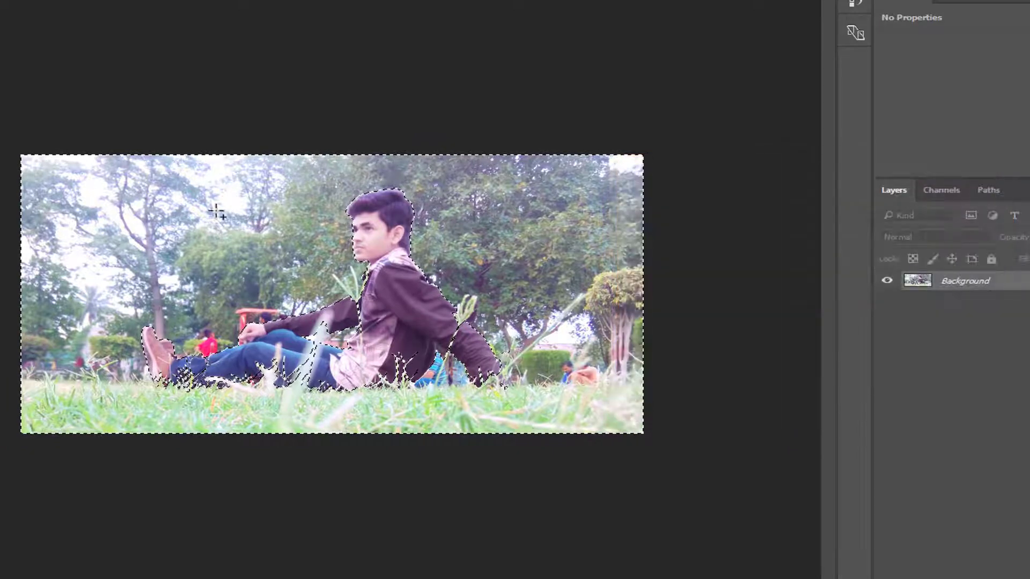
# Apply a second Hue/Saturation adjustment to the background with Saturation at +33.
pyautogui.click(96, 9)
pyautogui.moveTo(118, 41)
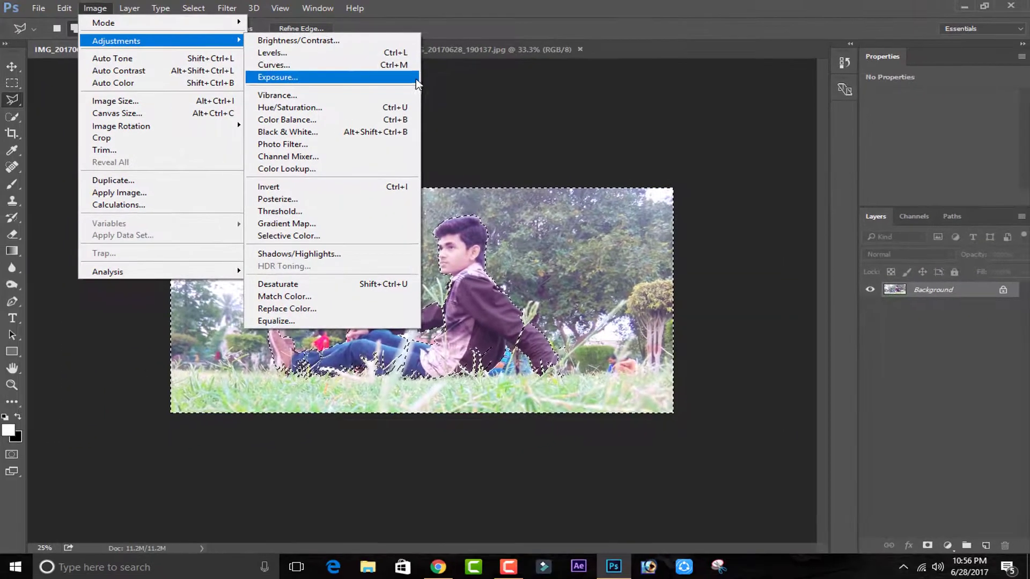
pyautogui.click(343, 108)
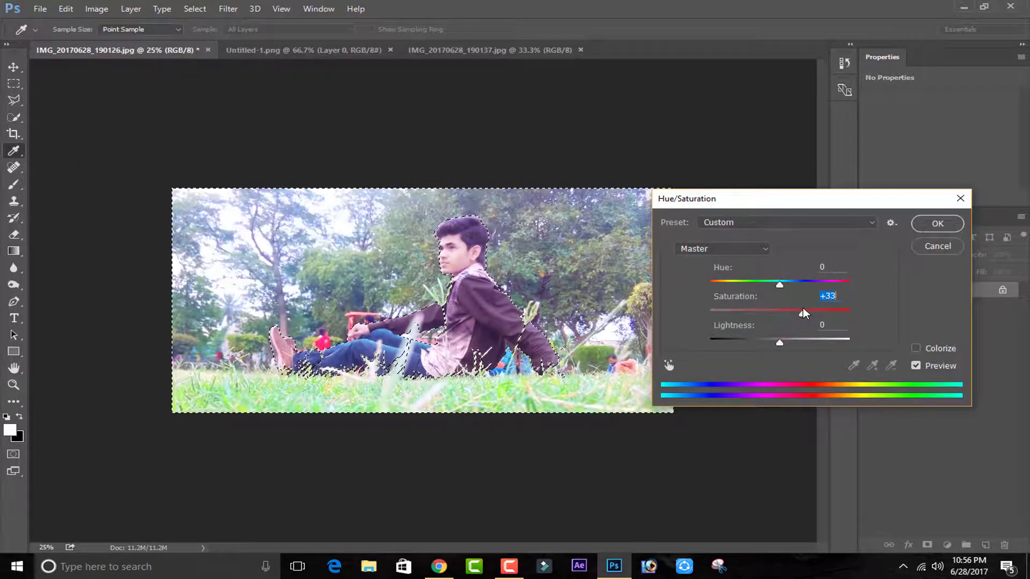
pyautogui.click(934, 229)
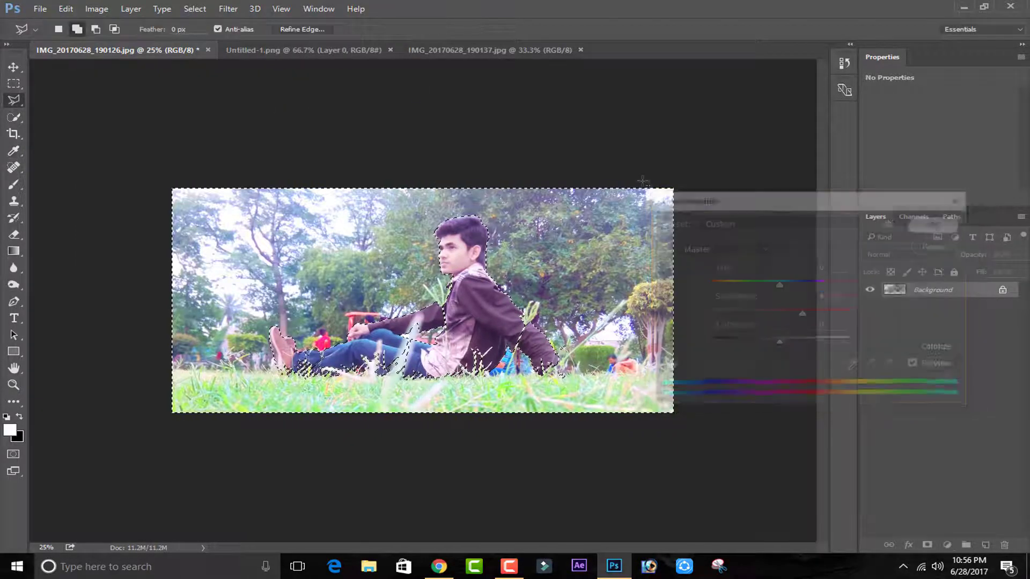
# Boost the background colours again with a Hue/Saturation adjustment at Saturation +28.
pyautogui.click(96, 9)
pyautogui.moveTo(120, 45)
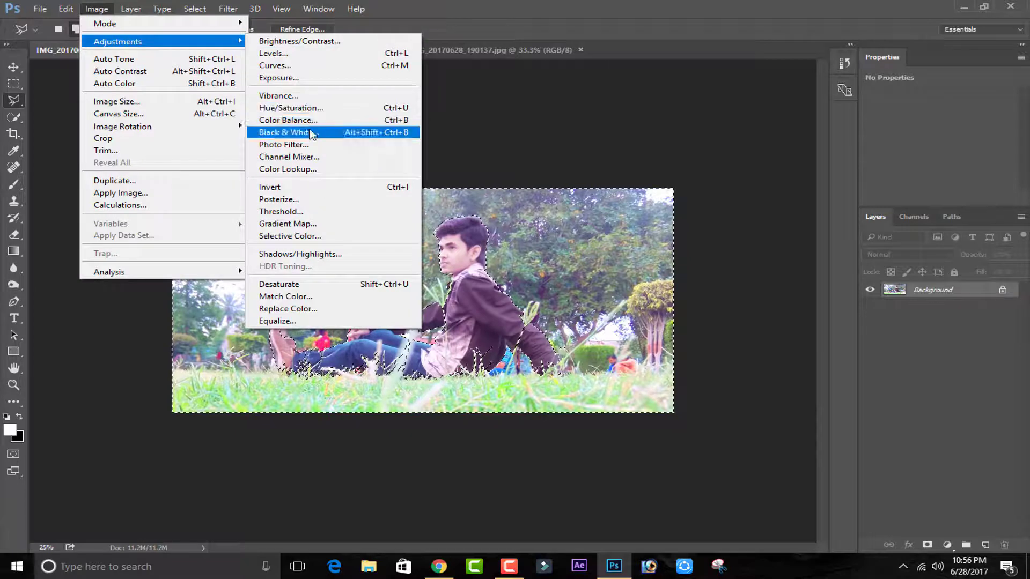
pyautogui.click(317, 108)
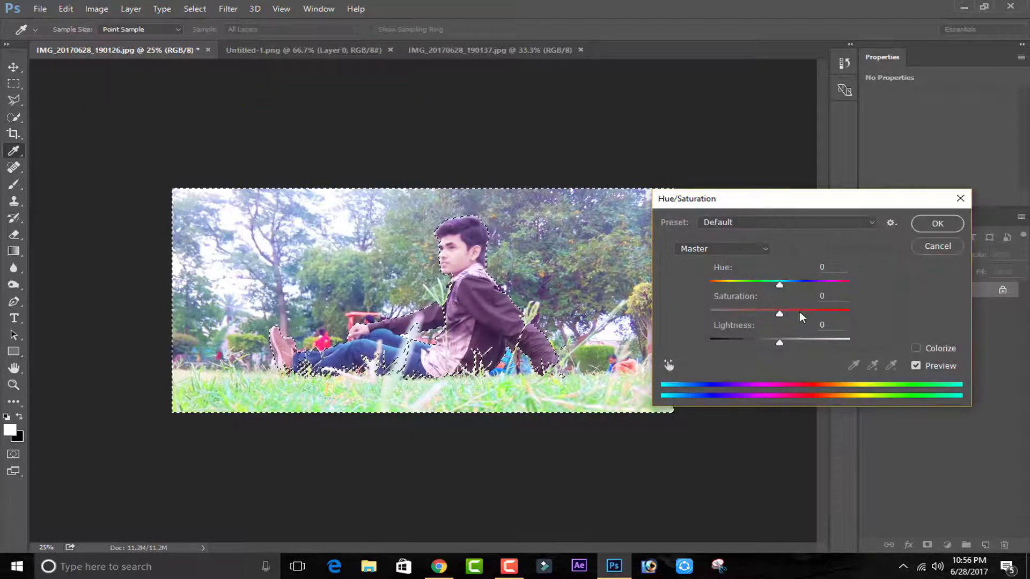
pyautogui.moveTo(779, 313); pyautogui.dragTo(798, 313)
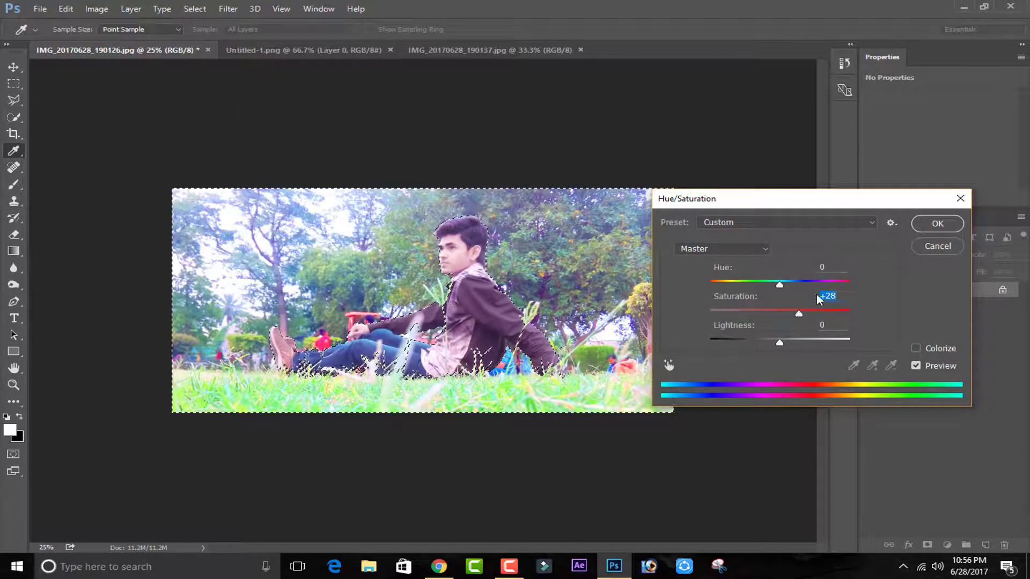
pyautogui.click(915, 227)
# Apply one more Hue/Saturation adjustment to the background with Saturation at +24.
pyautogui.click(94, 9)
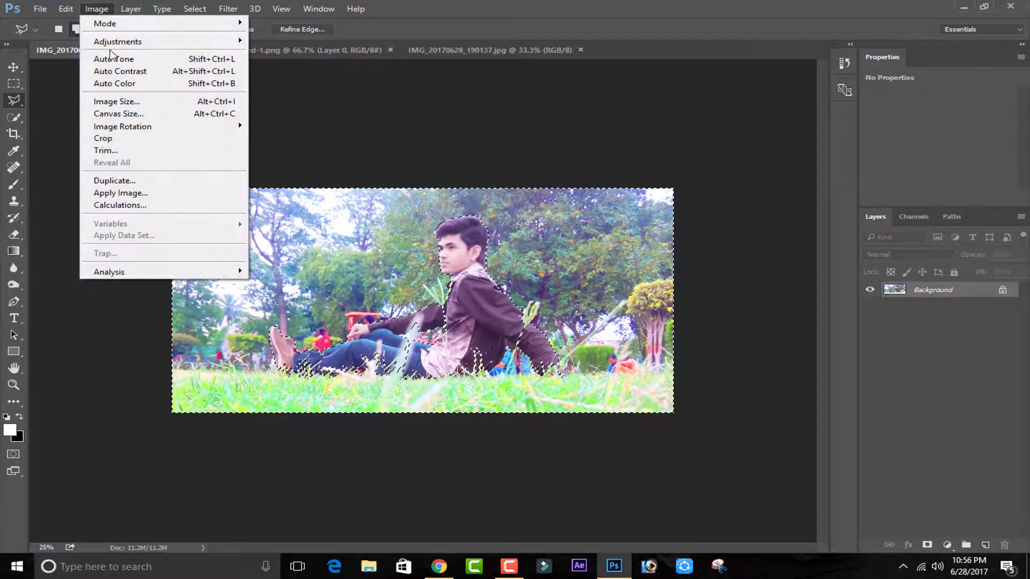
pyautogui.moveTo(114, 43)
pyautogui.click(367, 108)
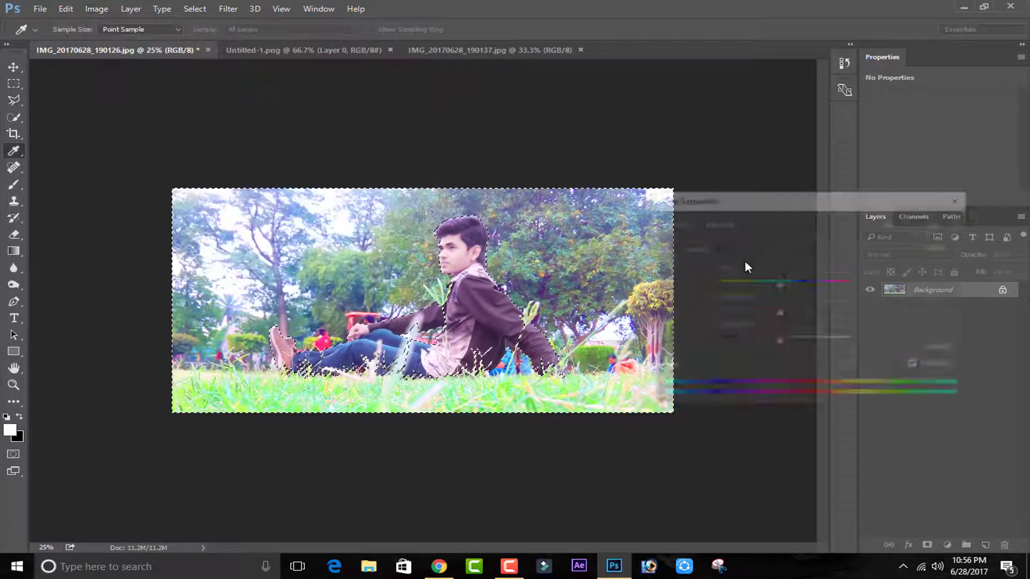
pyautogui.click(799, 313)
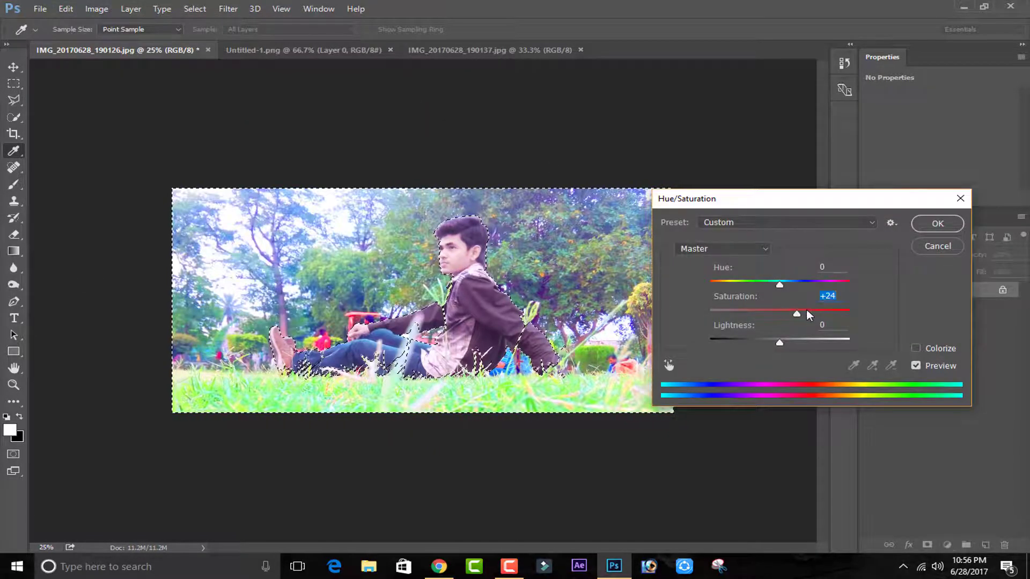
pyautogui.click(931, 224)
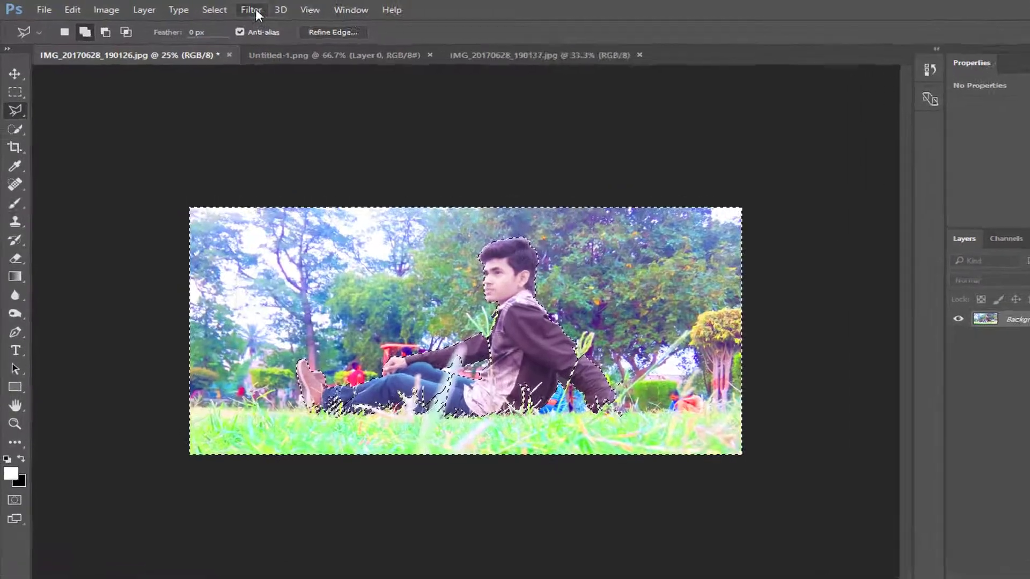
# Start a Tilt-Shift blur on the background and move its centre down to just below the photo's lower edge.
pyautogui.click(231, 11)
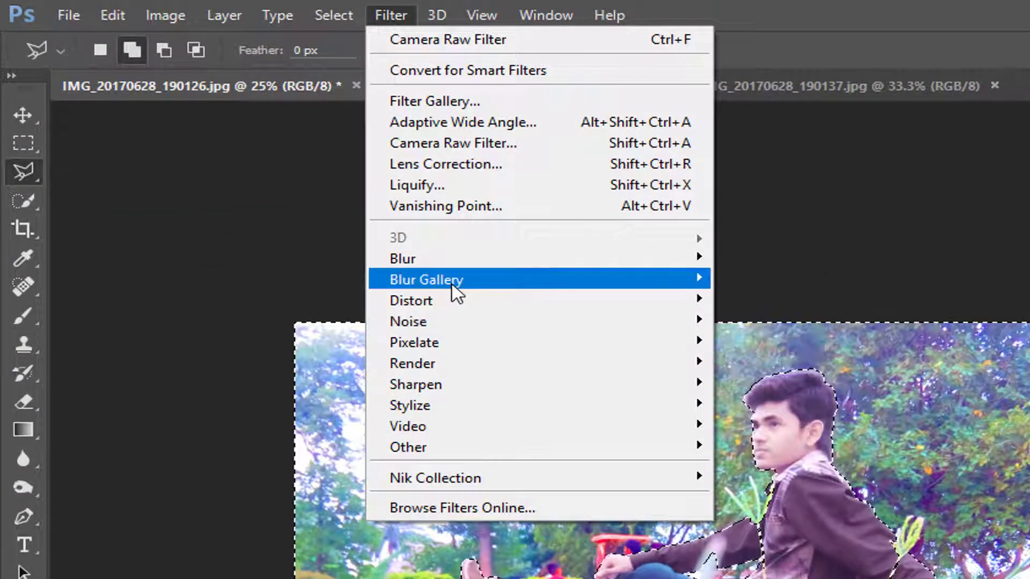
pyautogui.moveTo(456, 292)
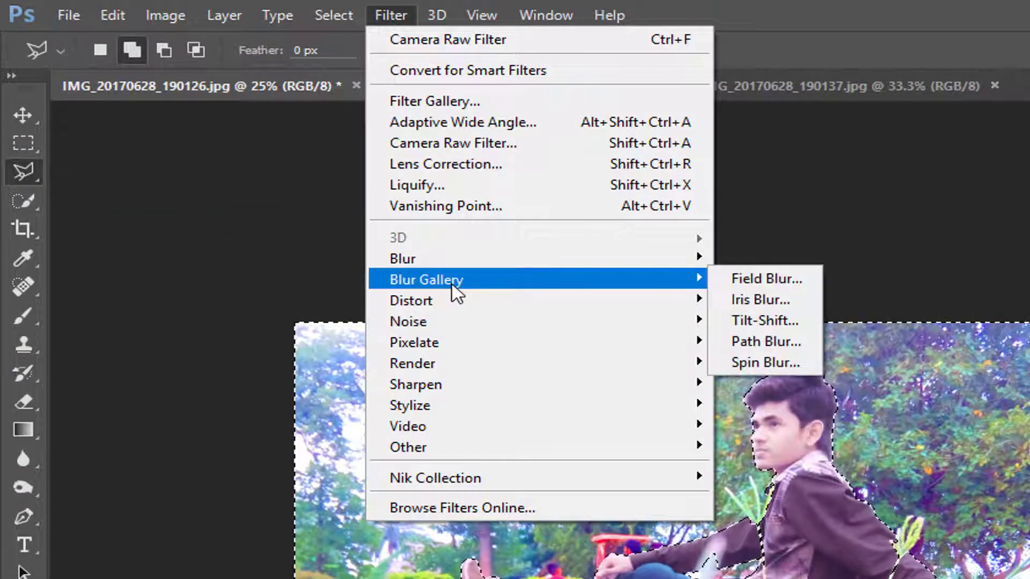
pyautogui.click(765, 320)
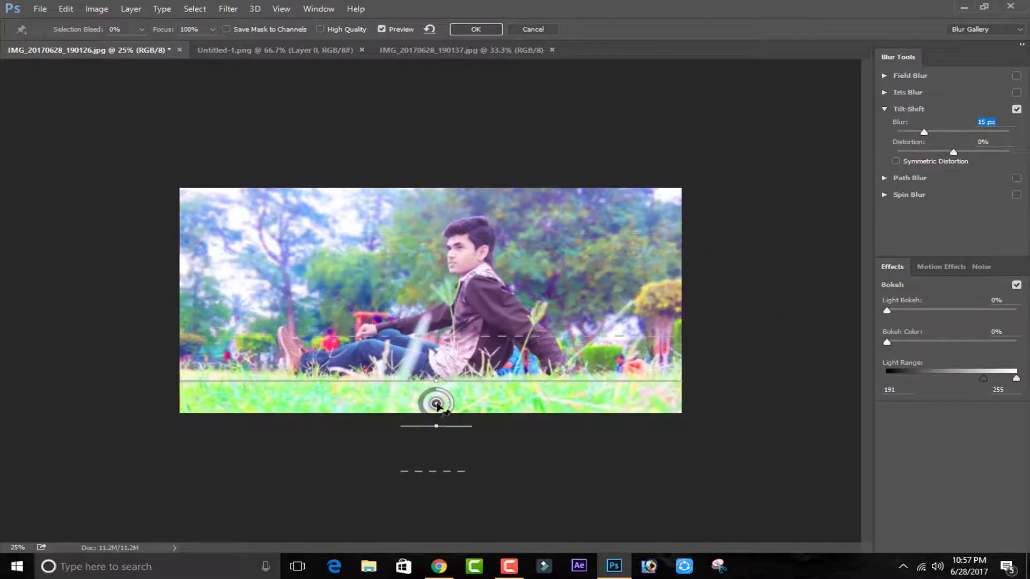
pyautogui.moveTo(438, 406); pyautogui.dragTo(434, 408)
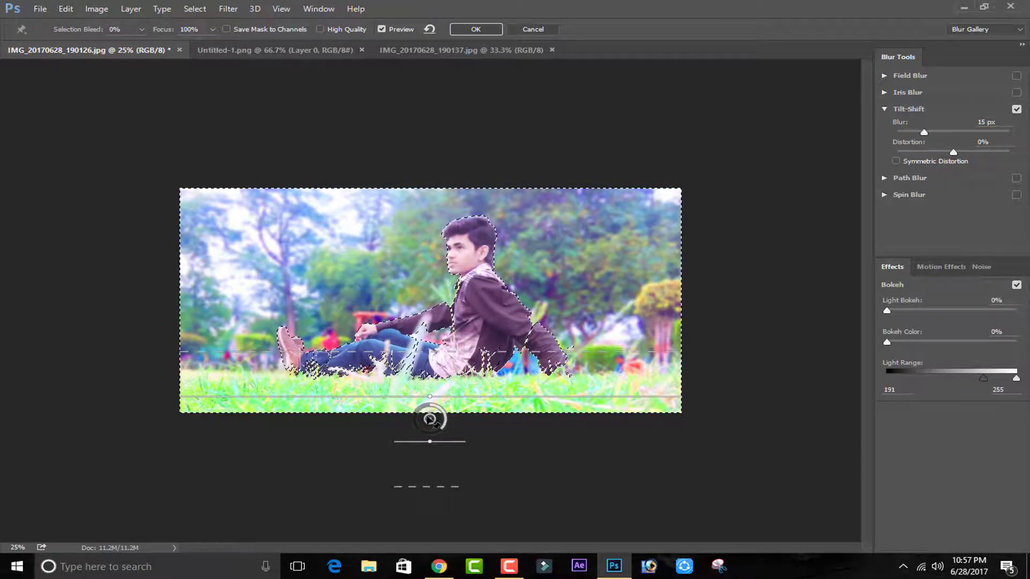
pyautogui.moveTo(435, 423); pyautogui.dragTo(434, 426)
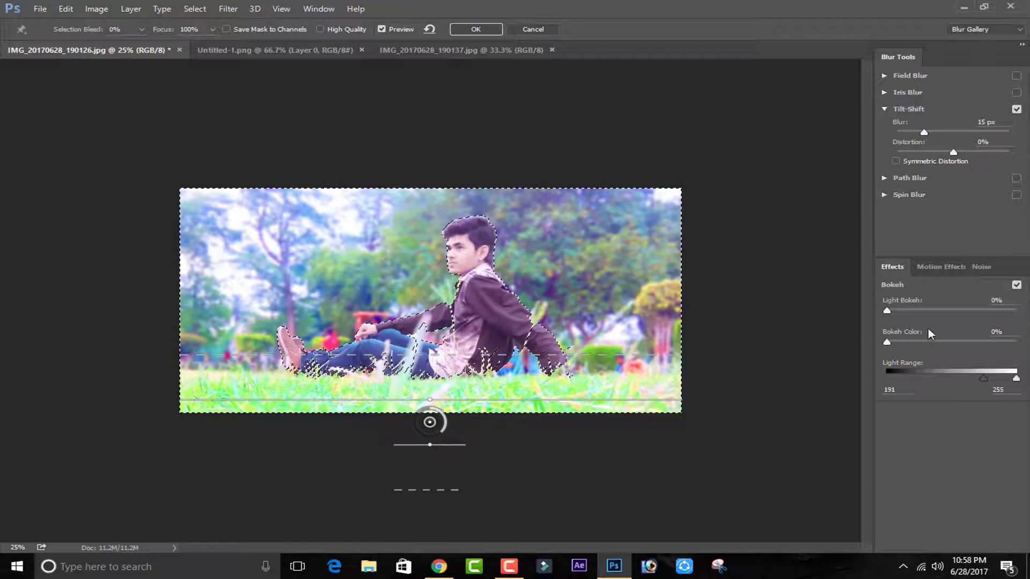
# Try the blur's bokeh effect with Light Bokeh at 22% and Bokeh Color at 100%.
pyautogui.click(941, 310)
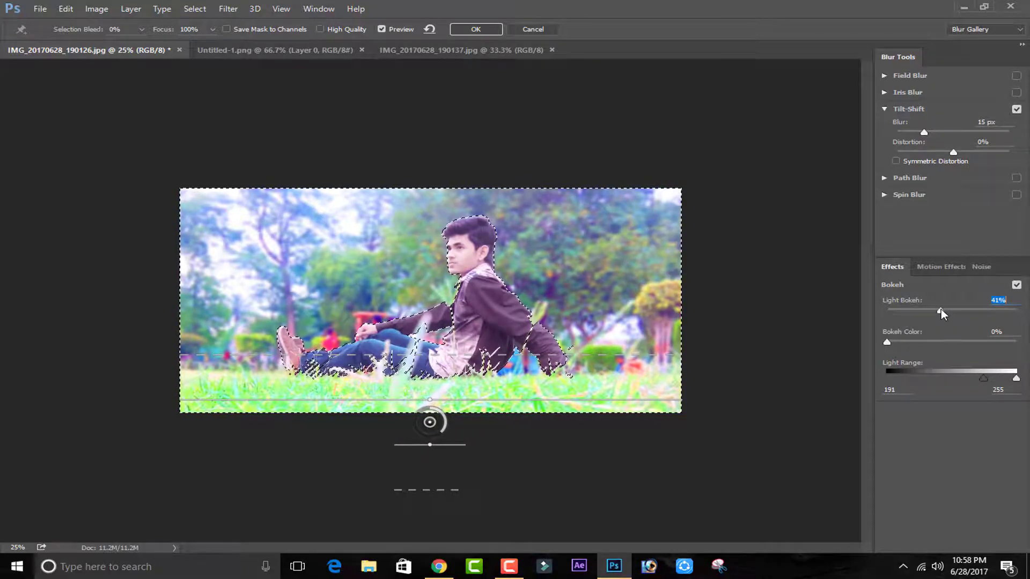
pyautogui.click(953, 342)
pyautogui.click(912, 311)
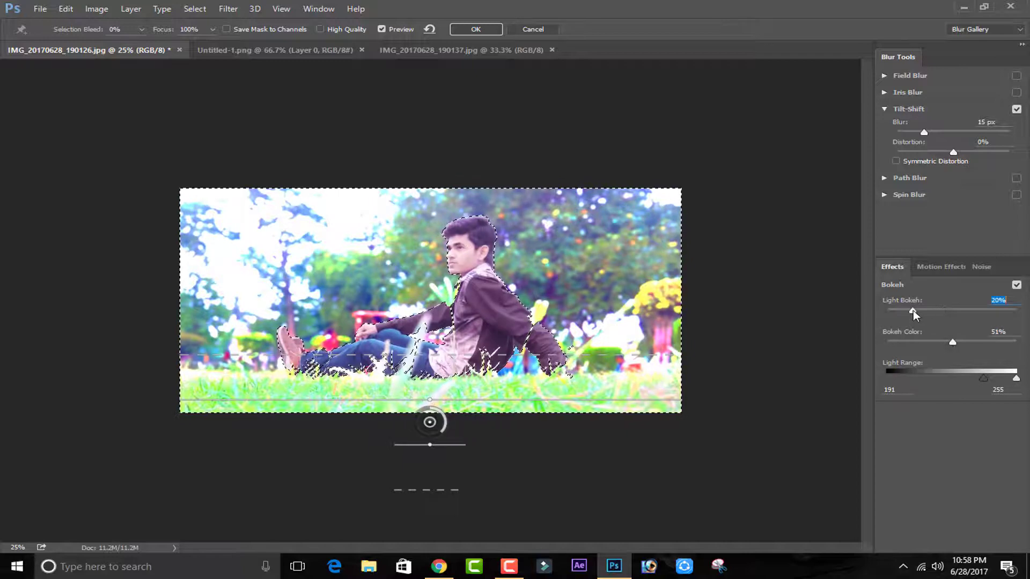
pyautogui.moveTo(914, 314)
pyautogui.mouseDown()
pyautogui.moveTo(899, 314)
pyautogui.moveTo(916, 316)
pyautogui.mouseUp()
pyautogui.click(999, 342)
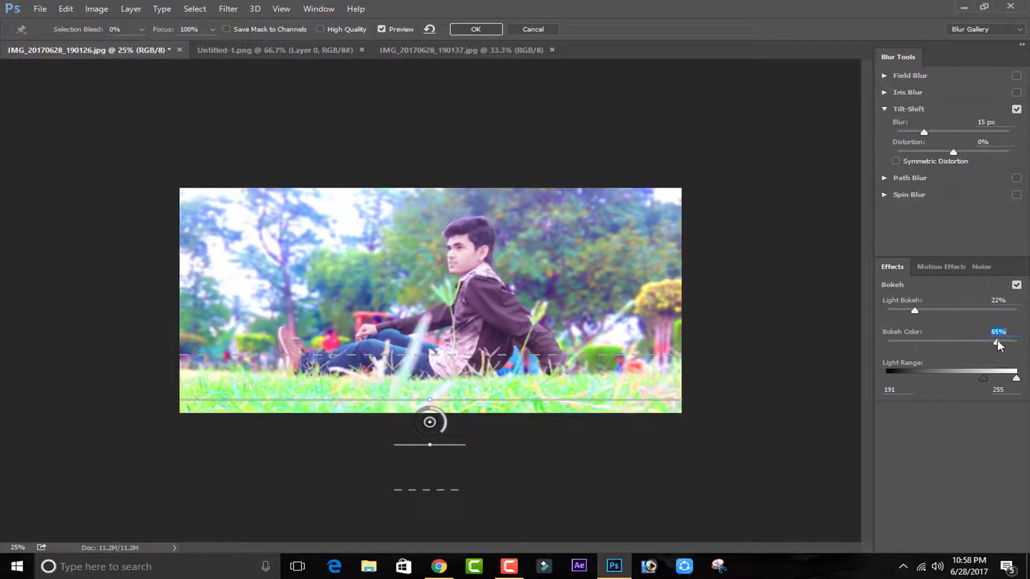
pyautogui.moveTo(998, 343); pyautogui.dragTo(1016, 344)
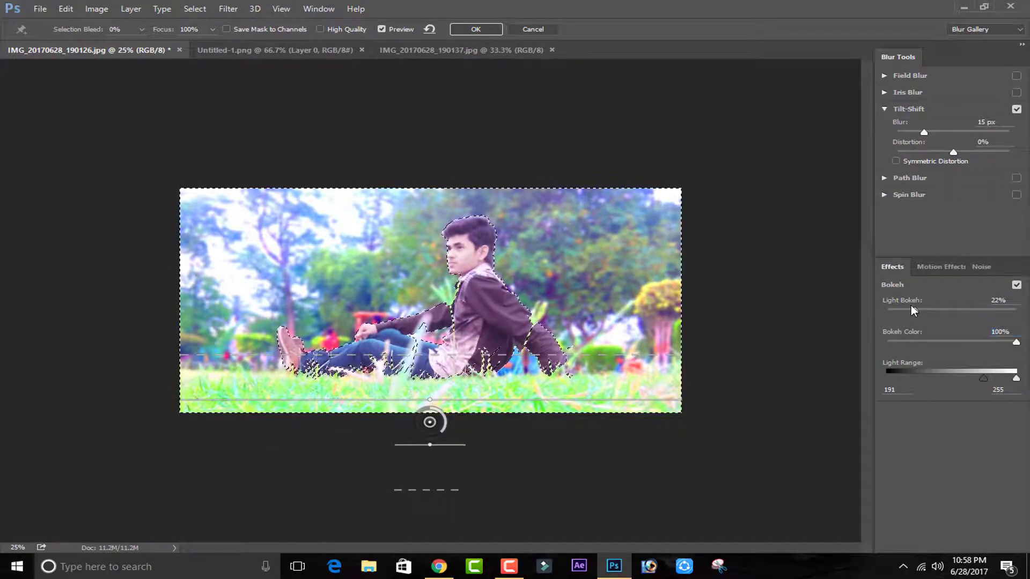
# Try the bokeh effect with Bokeh Color at 58% and Light Bokeh at 12%.
pyautogui.moveTo(915, 311)
pyautogui.mouseDown()
pyautogui.moveTo(937, 317)
pyautogui.moveTo(932, 345)
pyautogui.moveTo(920, 348)
pyautogui.moveTo(929, 315)
pyautogui.mouseUp()
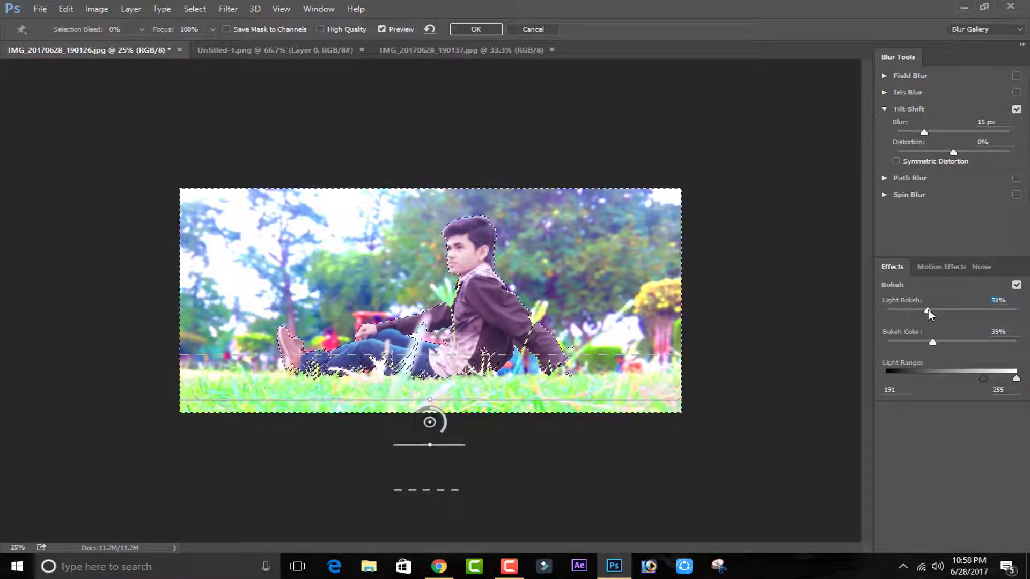
pyautogui.click(961, 342)
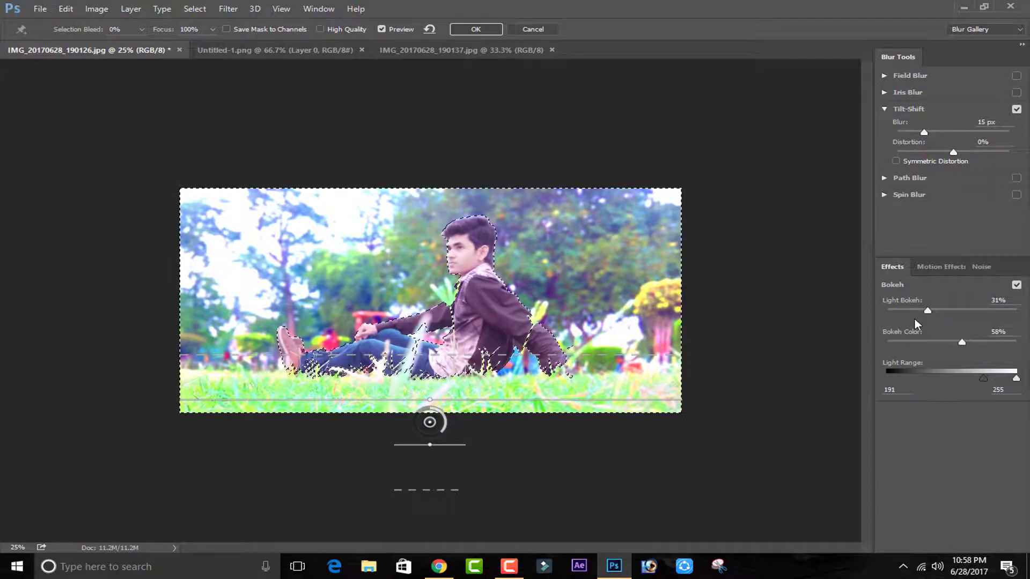
pyautogui.click(903, 311)
# Set the Tilt-Shift blur to 20 px, with Light Bokeh at 27% and Bokeh Color at 36%.
pyautogui.click(945, 131)
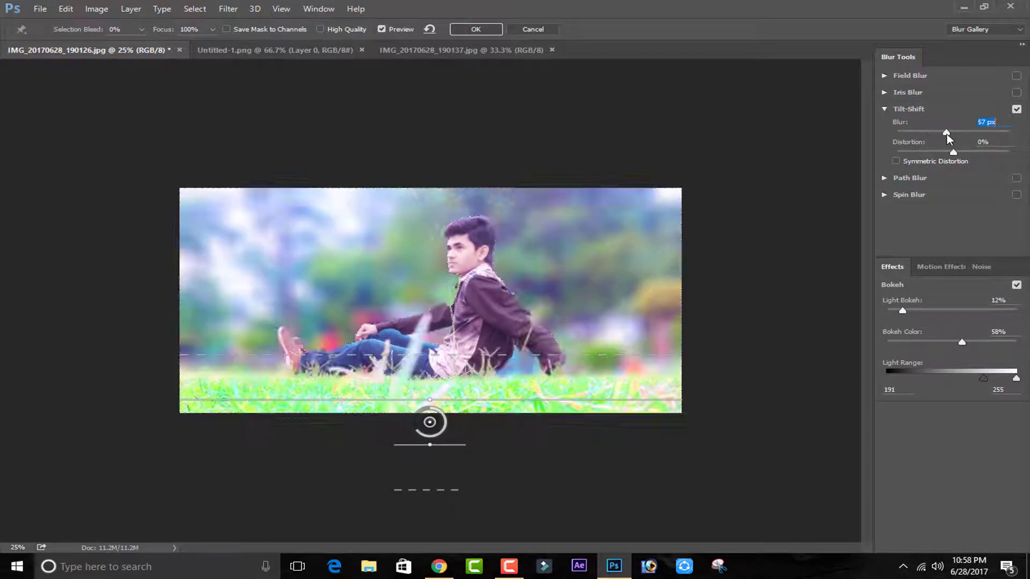
pyautogui.click(911, 311)
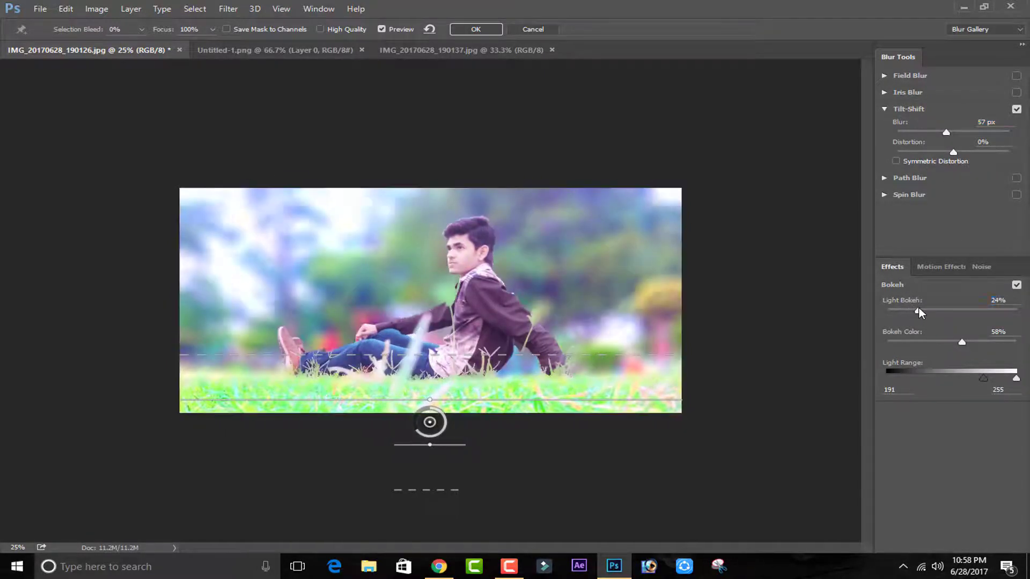
pyautogui.click(933, 342)
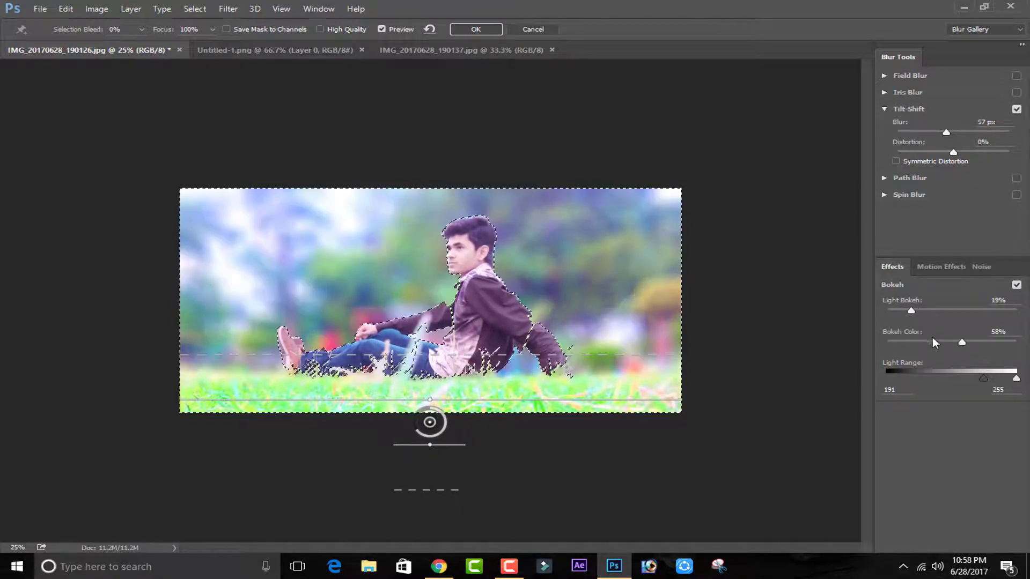
pyautogui.click(933, 132)
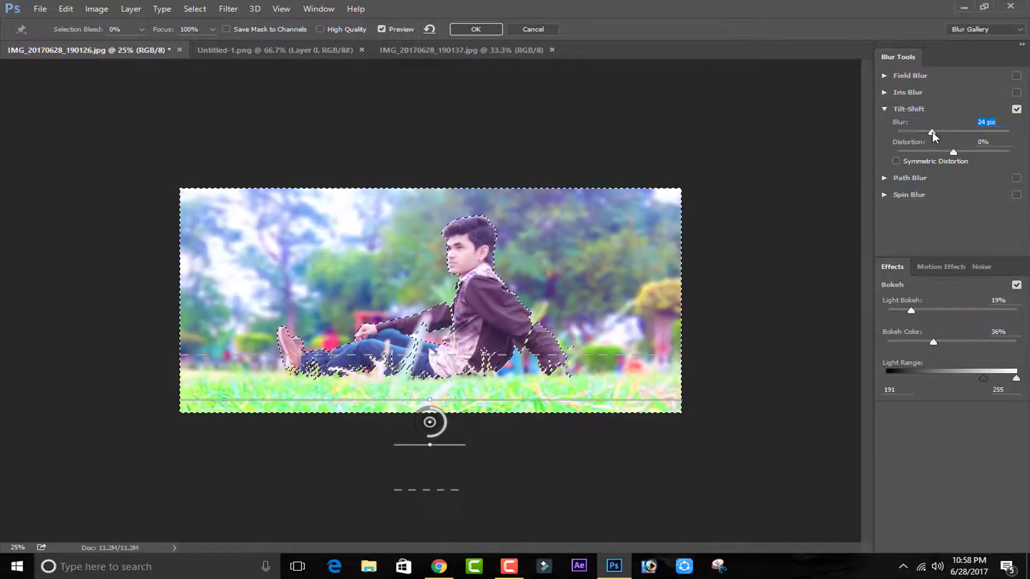
pyautogui.moveTo(925, 130); pyautogui.dragTo(929, 132)
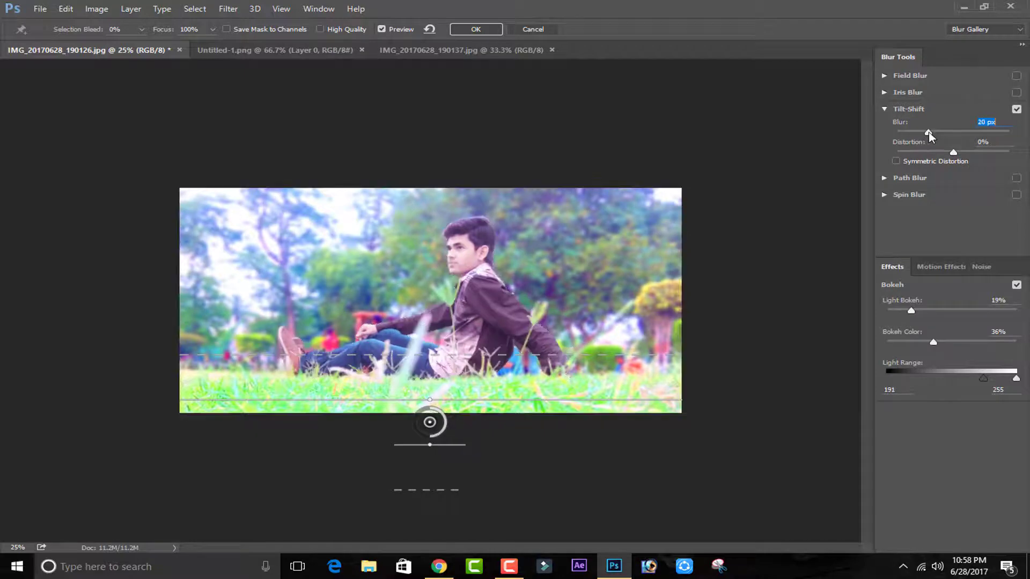
pyautogui.click(922, 312)
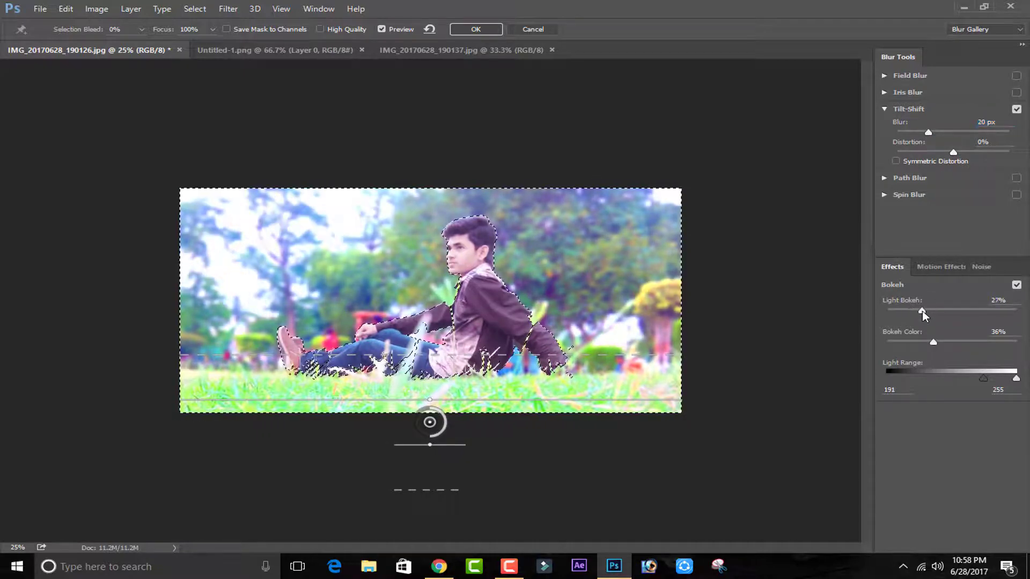
# Set Light Bokeh to 19% and Bokeh Color to 54%, apply the Tilt-Shift blur, and clear the selection.
pyautogui.moveTo(934, 341); pyautogui.dragTo(957, 347)
pyautogui.click(907, 312)
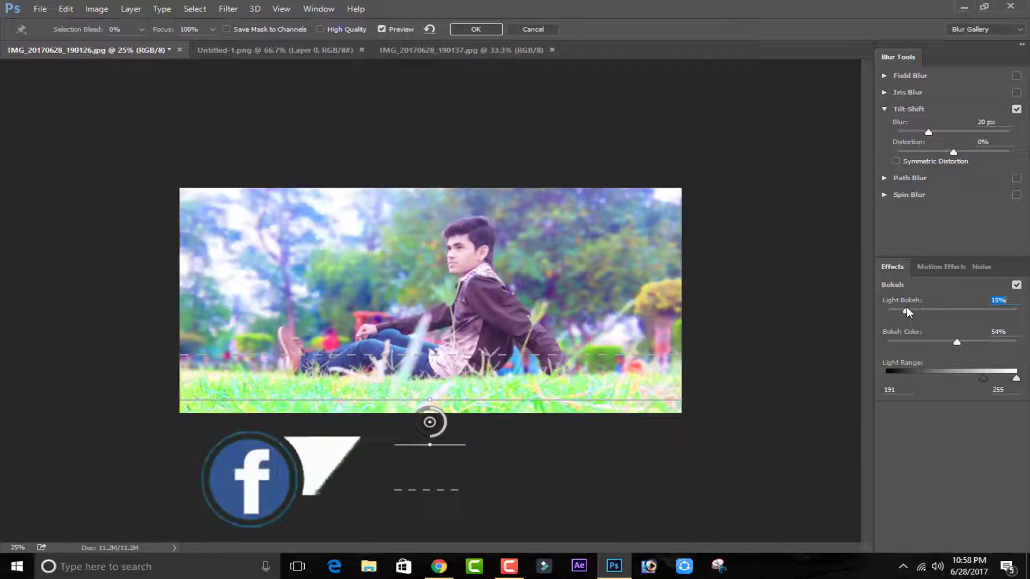
pyautogui.moveTo(908, 312); pyautogui.dragTo(914, 313)
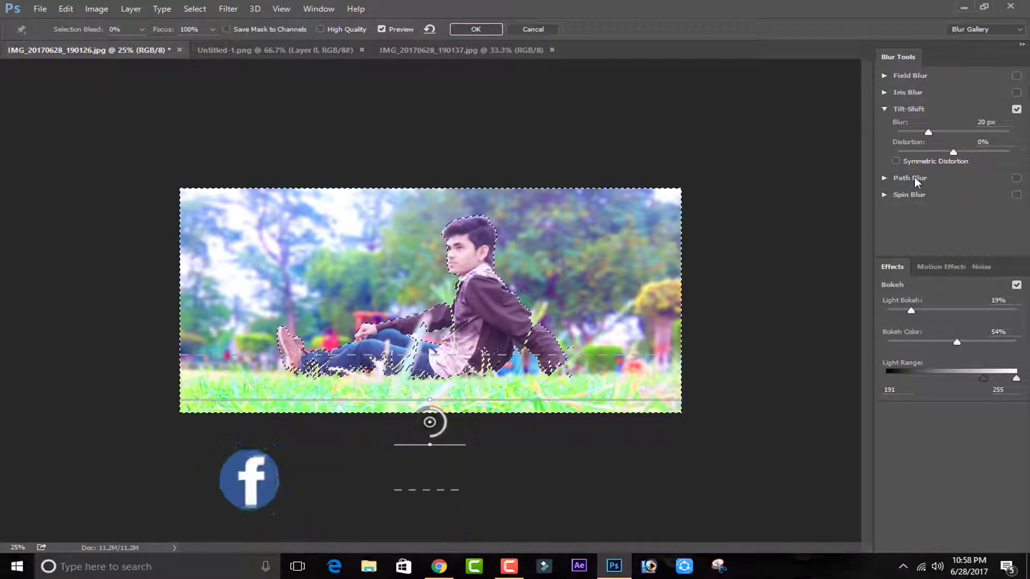
pyautogui.click(480, 28)
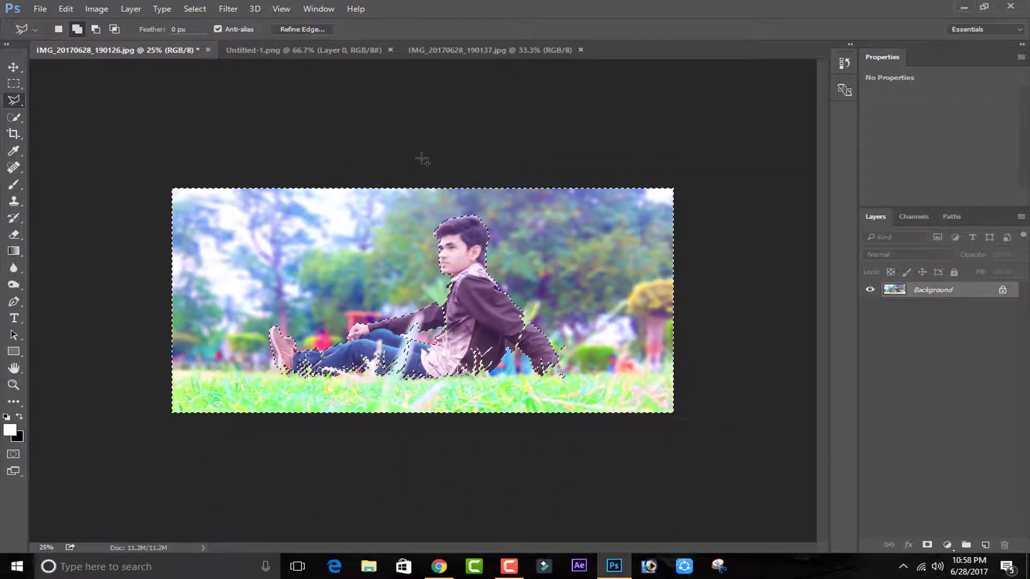
pyautogui.hotkey('ctrl', 'd')
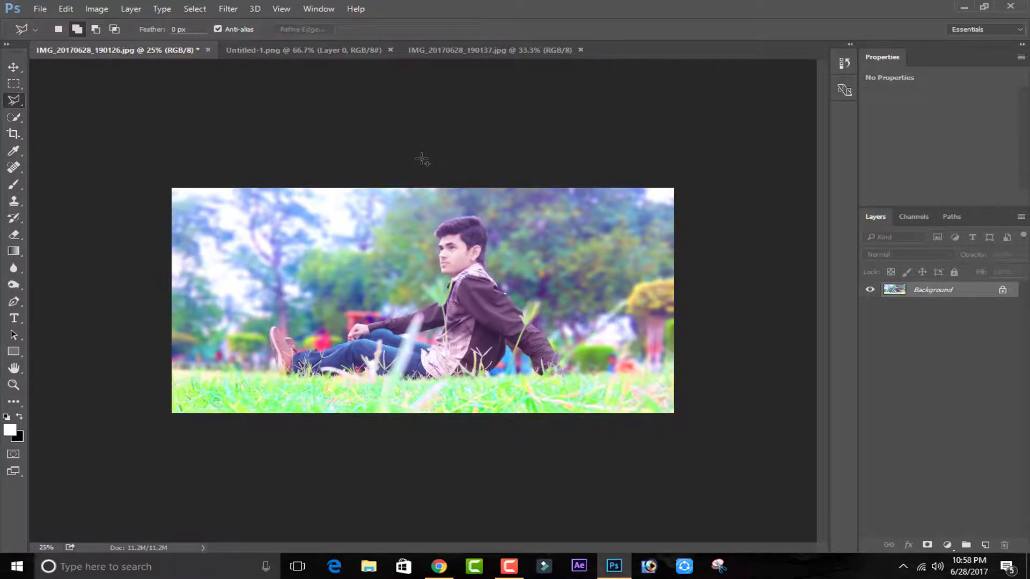
# Examine the blurred background and the edges around the seated man, both up close and across the whole photo.
pyautogui.hotkey('ctrl', '+')
pyautogui.hotkey('ctrl', '+')
pyautogui.hotkey('ctrl', '+')
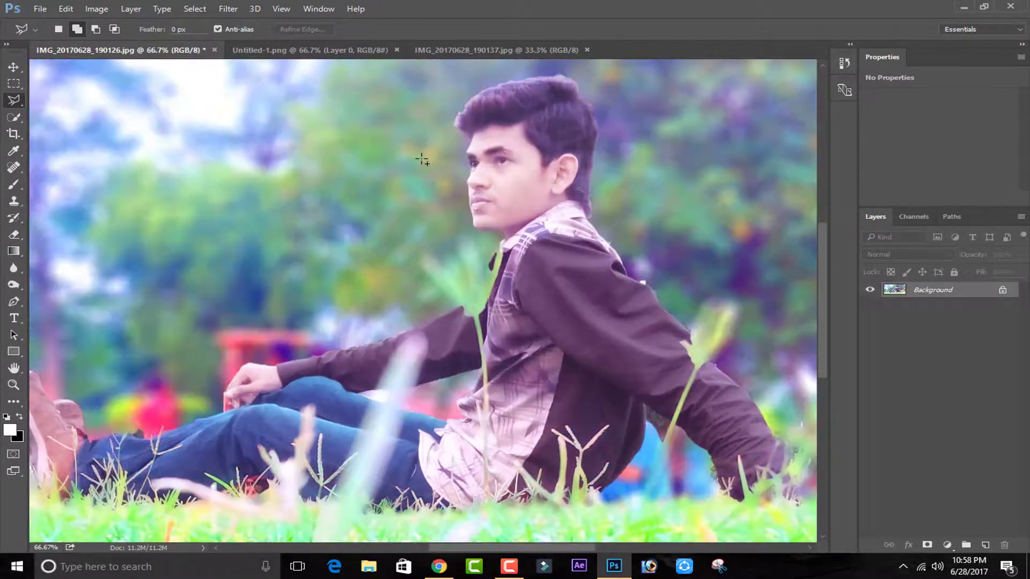
pyautogui.hotkey('ctrl', '-')
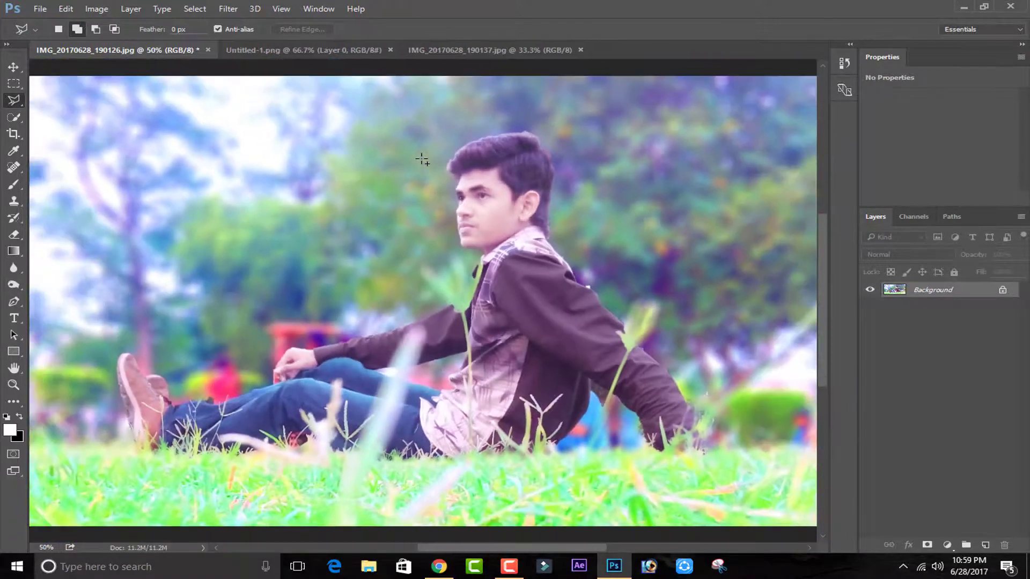
pyautogui.hotkey('ctrl', '-')
pyautogui.hotkey('ctrl', '+')
pyautogui.hotkey('ctrl', '+')
pyautogui.hotkey('ctrl', '+')
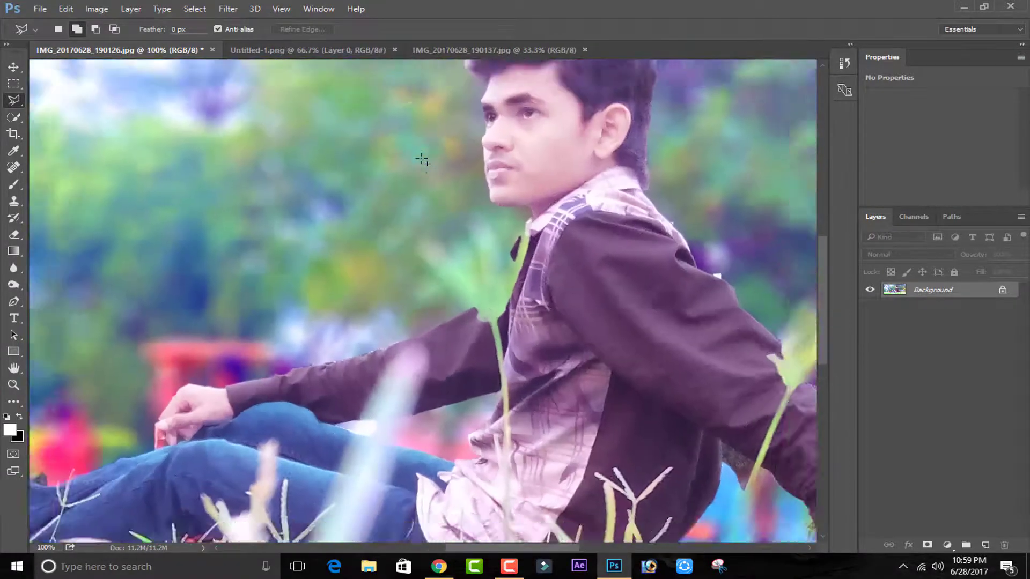
pyautogui.hotkey('ctrl', '-')
pyautogui.hotkey('ctrl', '-')
pyautogui.hotkey('ctrl', '-')
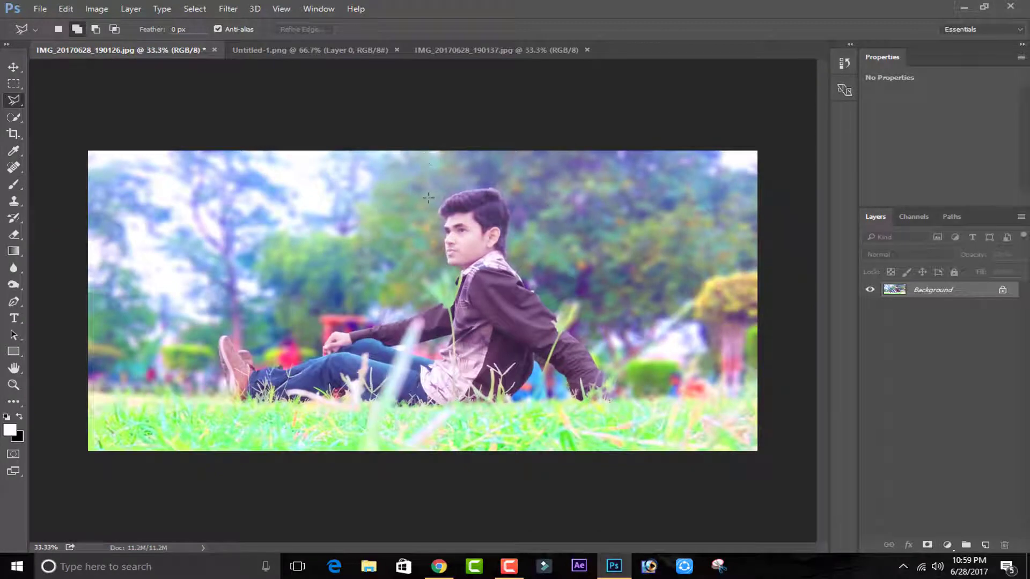
# Start the Camera Raw filter on the photo and set its white balance to Temperature +23 and Tint -40.
pyautogui.click(224, 9)
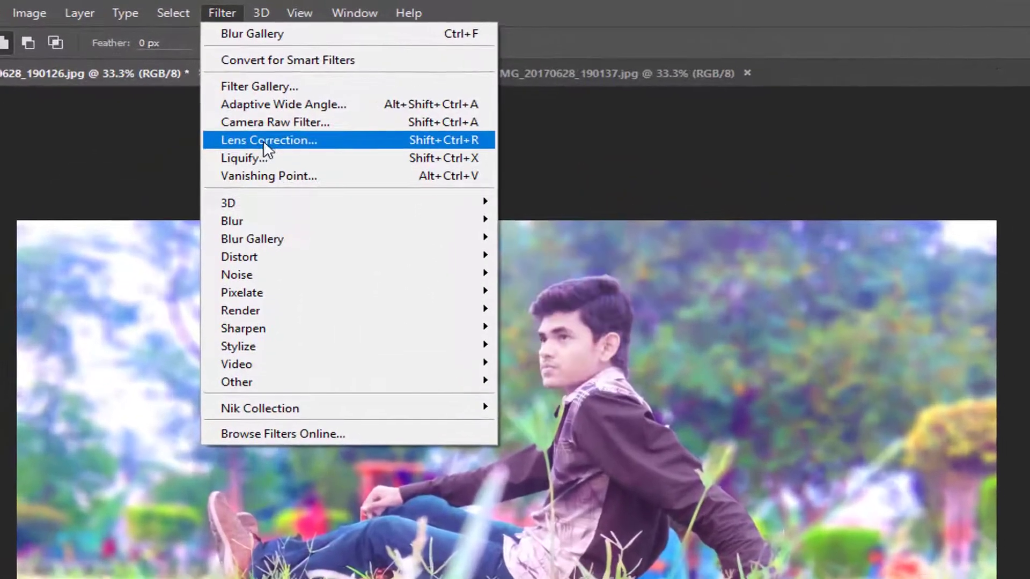
pyautogui.click(327, 123)
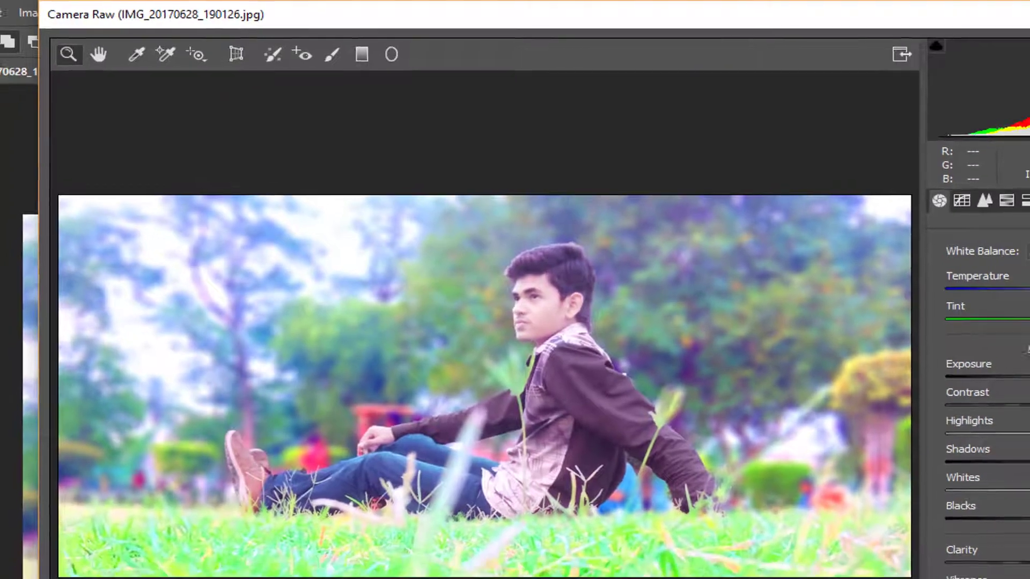
pyautogui.moveTo(826, 205); pyautogui.dragTo(843, 203)
pyautogui.click(780, 224)
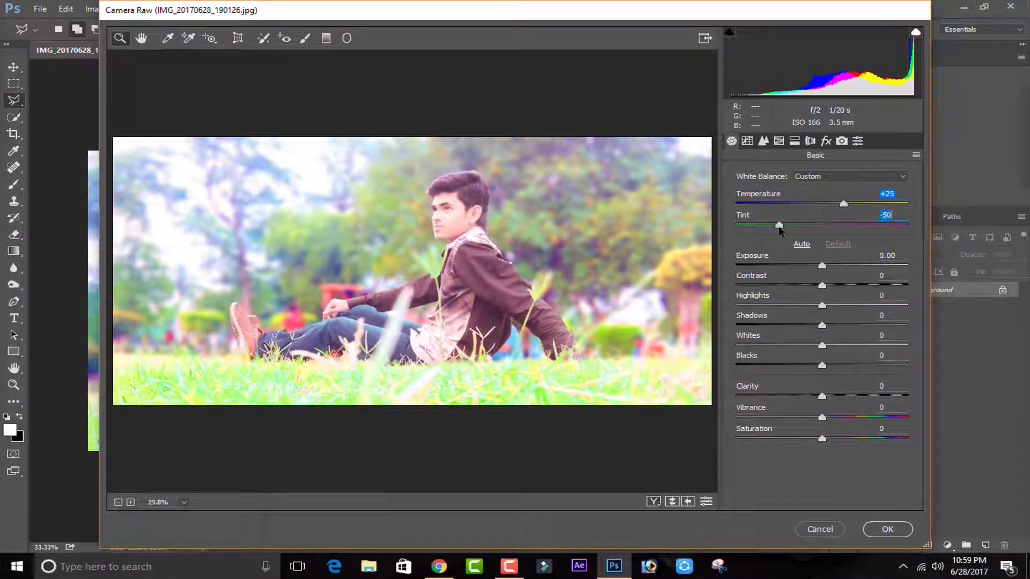
pyautogui.moveTo(781, 228); pyautogui.dragTo(784, 230)
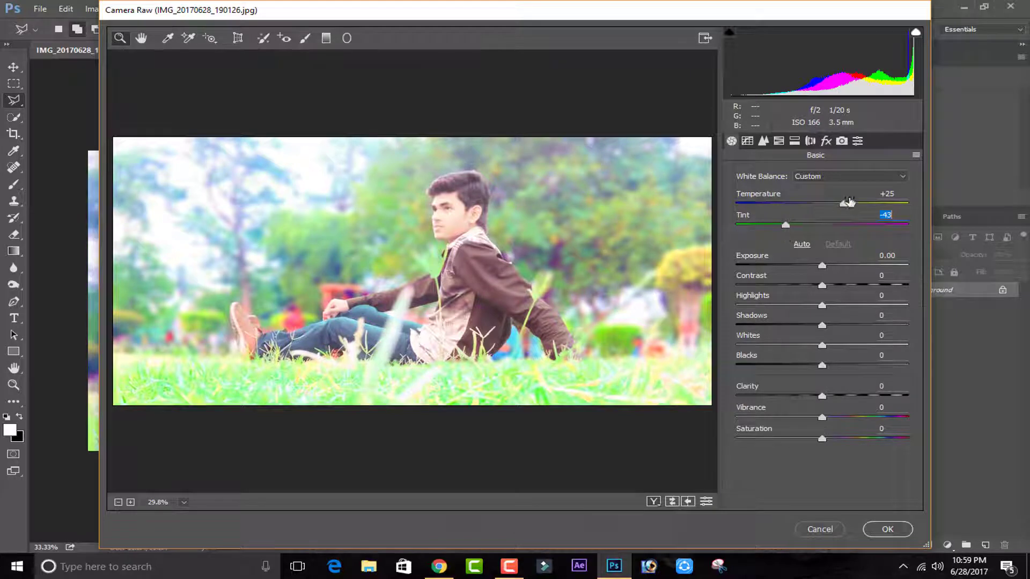
pyautogui.moveTo(843, 204); pyautogui.dragTo(786, 225)
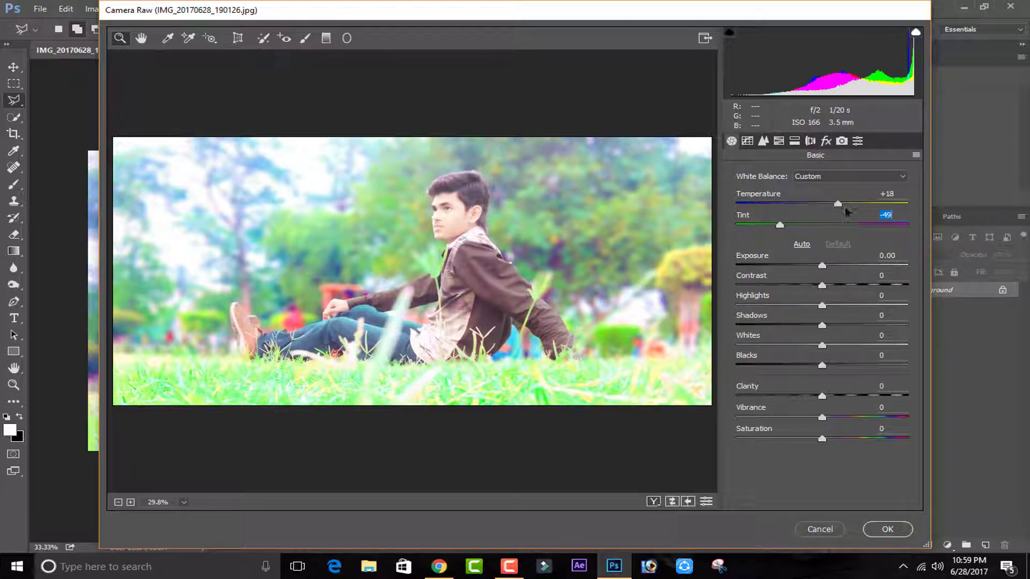
pyautogui.moveTo(846, 205); pyautogui.dragTo(858, 205)
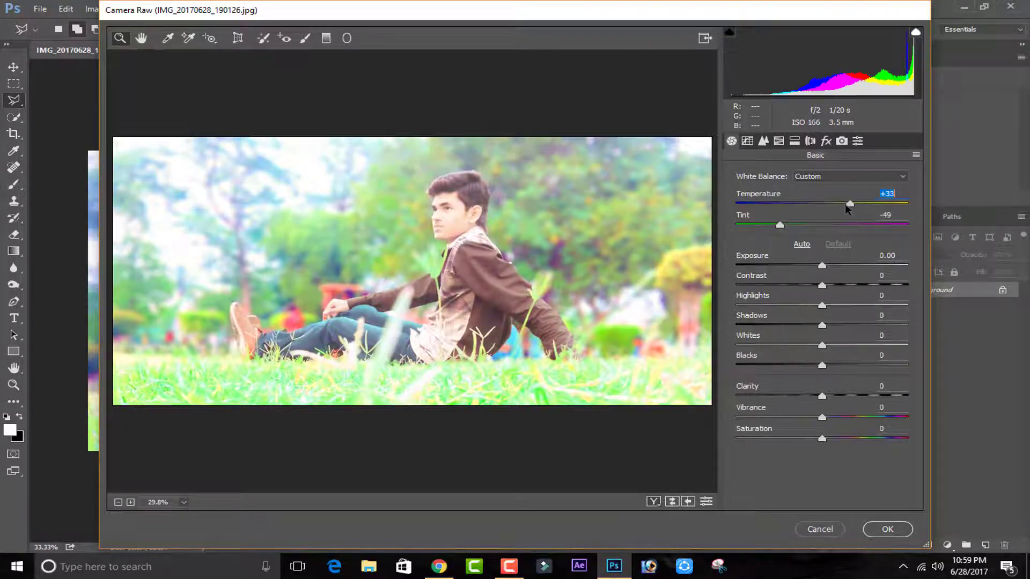
pyautogui.click(841, 204)
pyautogui.click(787, 225)
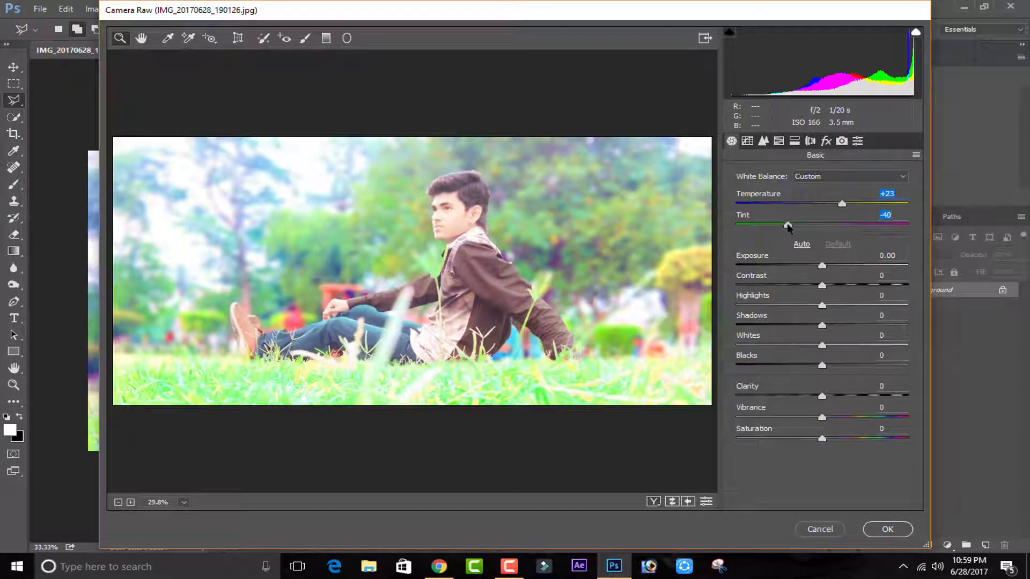
# Set the photo's Exposure to -1.25, Contrast to +22 and Highlights to +78 in Camera Raw.
pyautogui.click(843, 266)
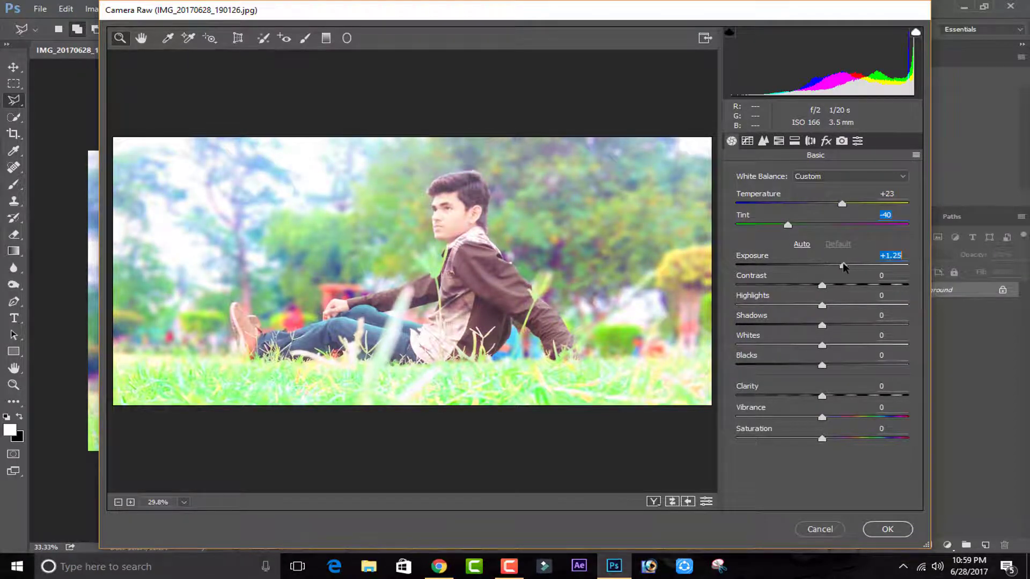
pyautogui.click(792, 265)
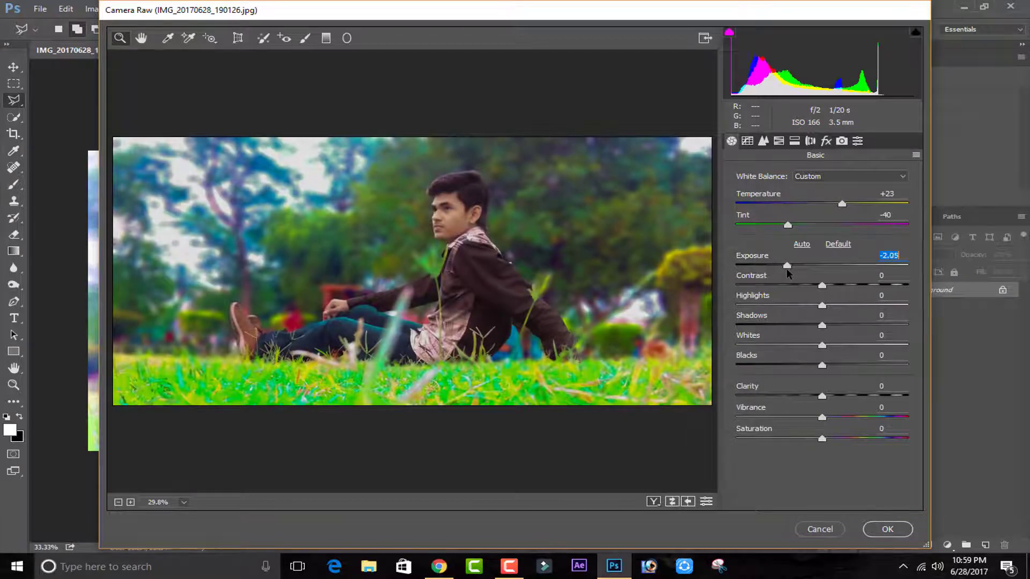
pyautogui.moveTo(790, 270); pyautogui.dragTo(890, 305)
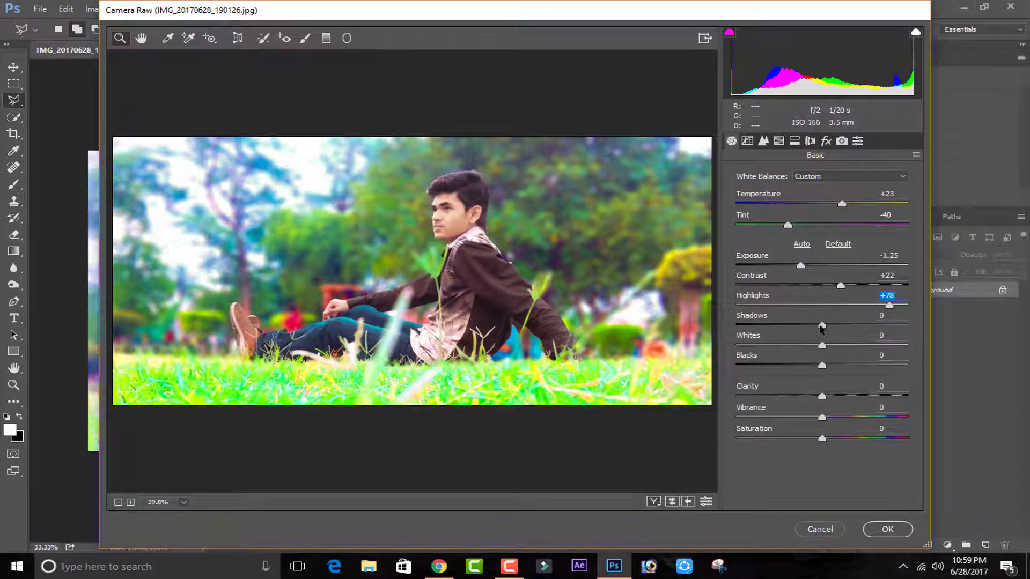
# Set Shadows to +21 and Whites to -38, trying Blacks at -40 before returning it to 0.
pyautogui.moveTo(820, 328)
pyautogui.mouseDown()
pyautogui.moveTo(780, 325)
pyautogui.moveTo(895, 317)
pyautogui.moveTo(862, 310)
pyautogui.moveTo(830, 324)
pyautogui.moveTo(839, 331)
pyautogui.mouseUp()
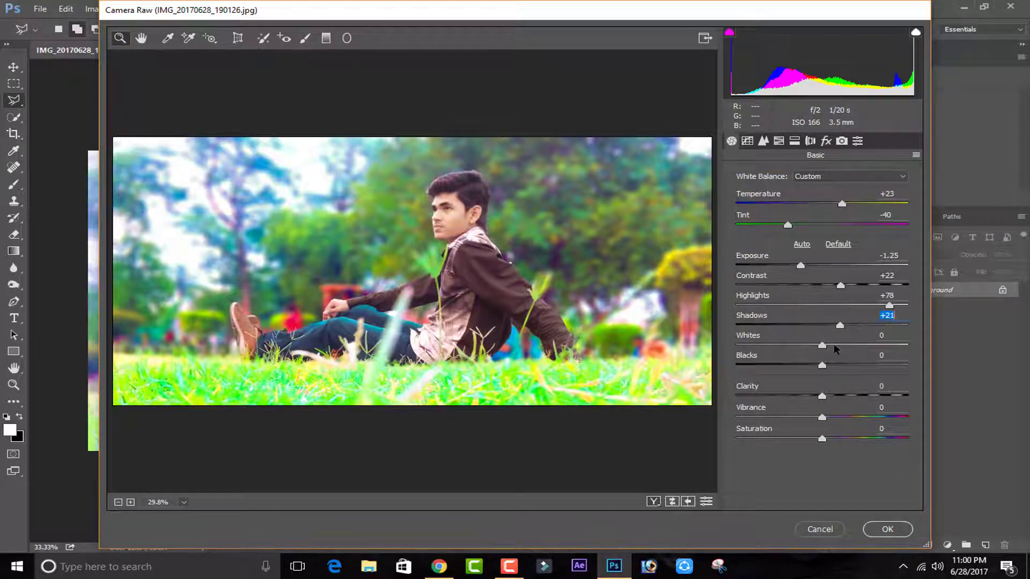
pyautogui.moveTo(835, 348); pyautogui.dragTo(753, 345)
pyautogui.moveTo(822, 366); pyautogui.dragTo(792, 371)
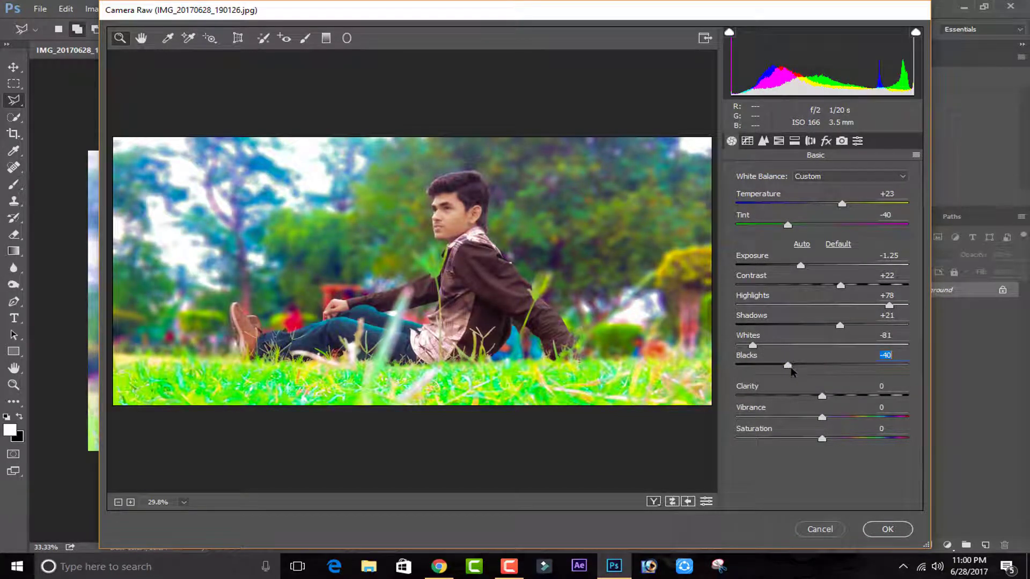
pyautogui.click(819, 367)
pyautogui.write('0')
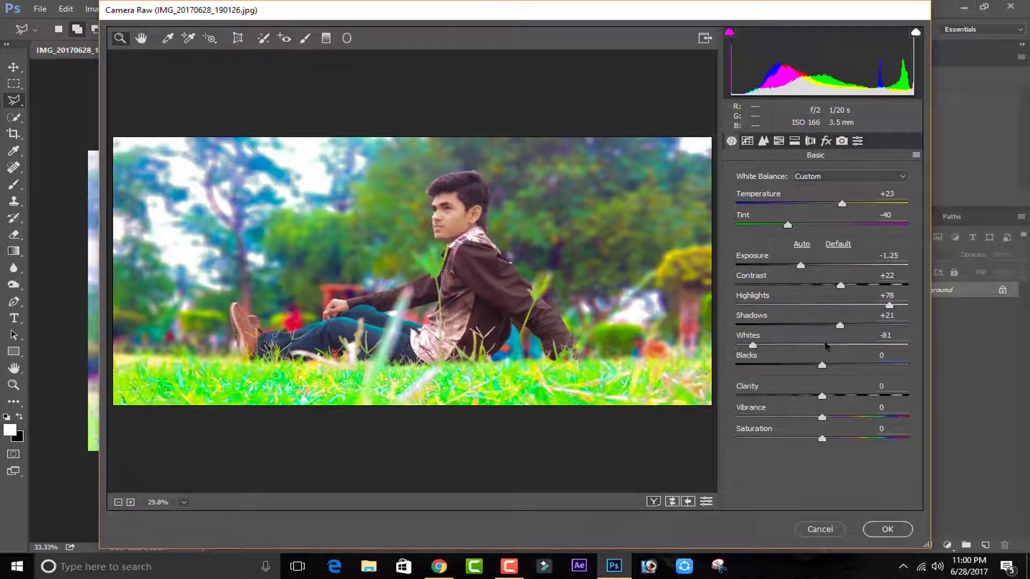
pyautogui.click(789, 345)
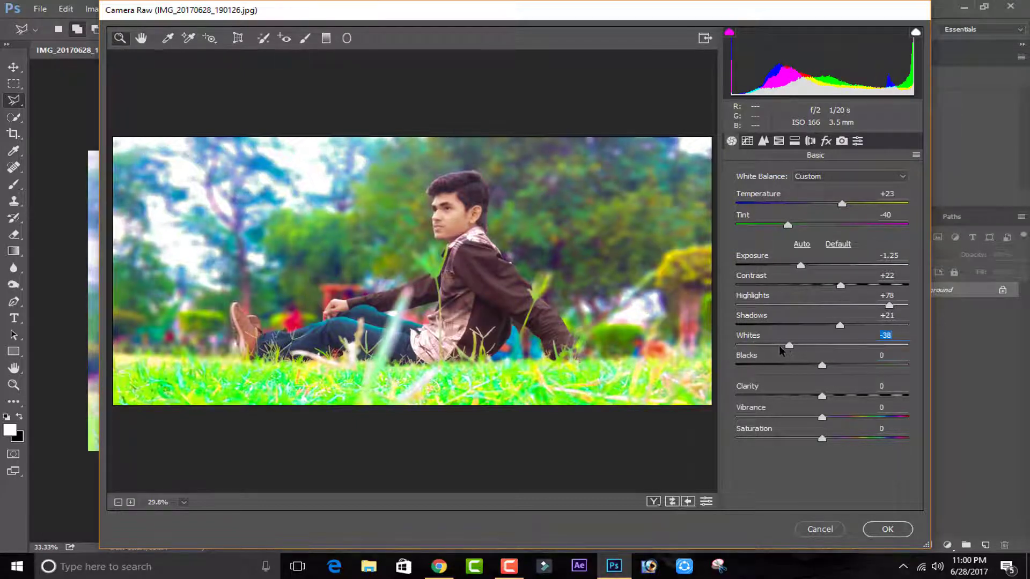
# Set the photo's Clarity to +45, Vibrance to +35 and Saturation to +12.
pyautogui.click(852, 396)
pyautogui.moveTo(853, 396)
pyautogui.mouseDown()
pyautogui.moveTo(930, 397)
pyautogui.moveTo(866, 412)
pyautogui.mouseUp()
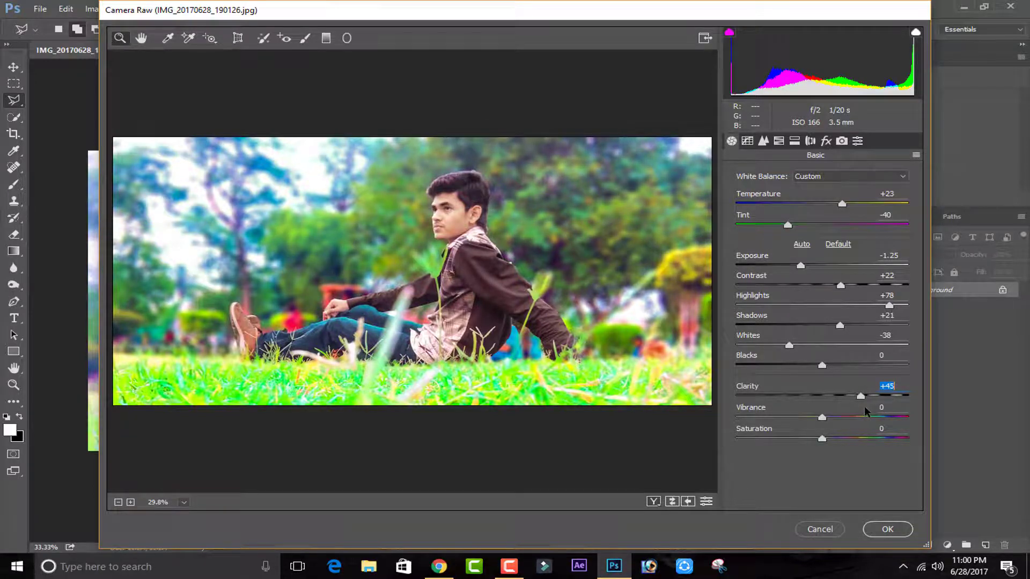
pyautogui.click(852, 416)
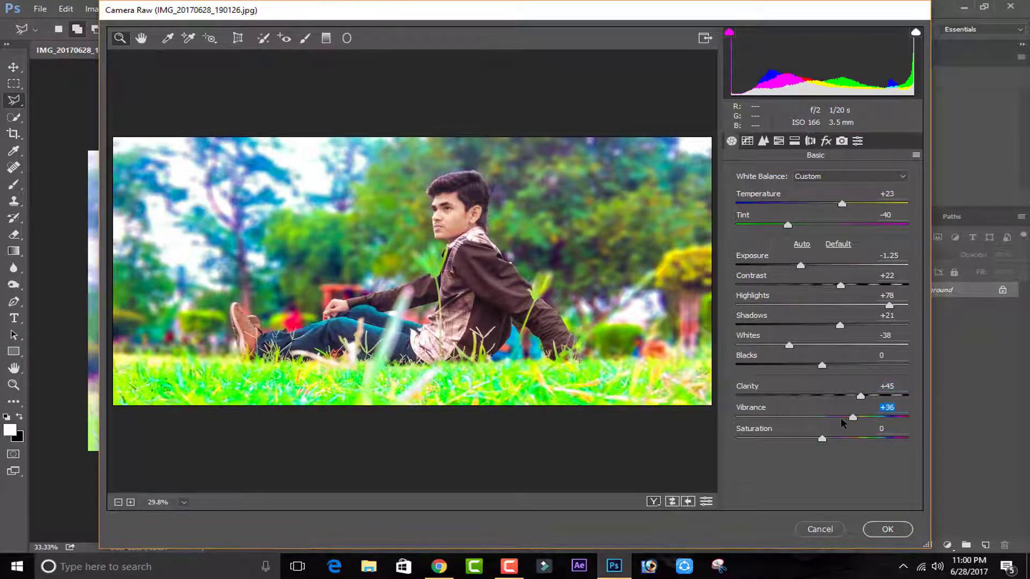
pyautogui.click(888, 416)
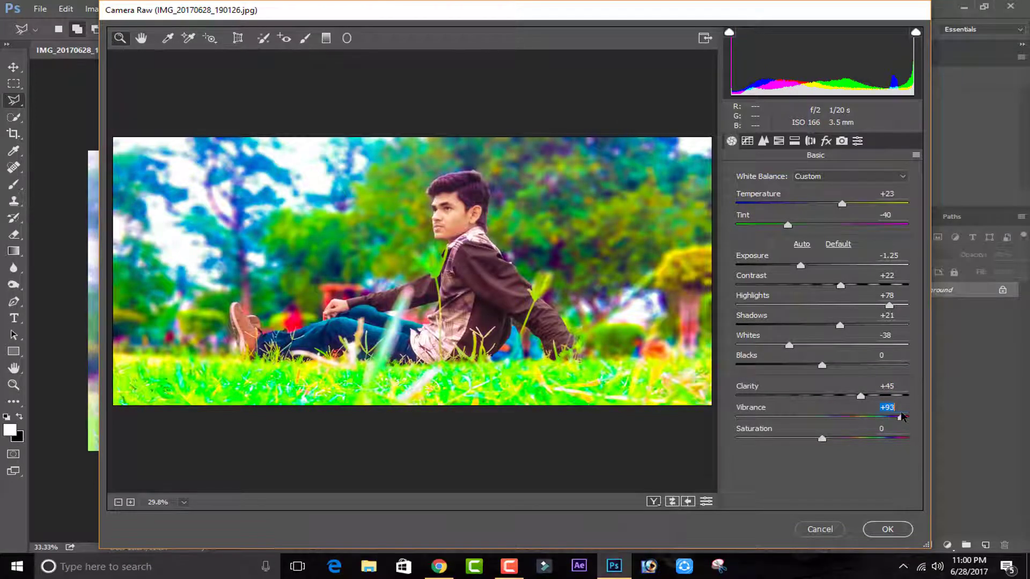
pyautogui.moveTo(900, 416); pyautogui.dragTo(852, 416)
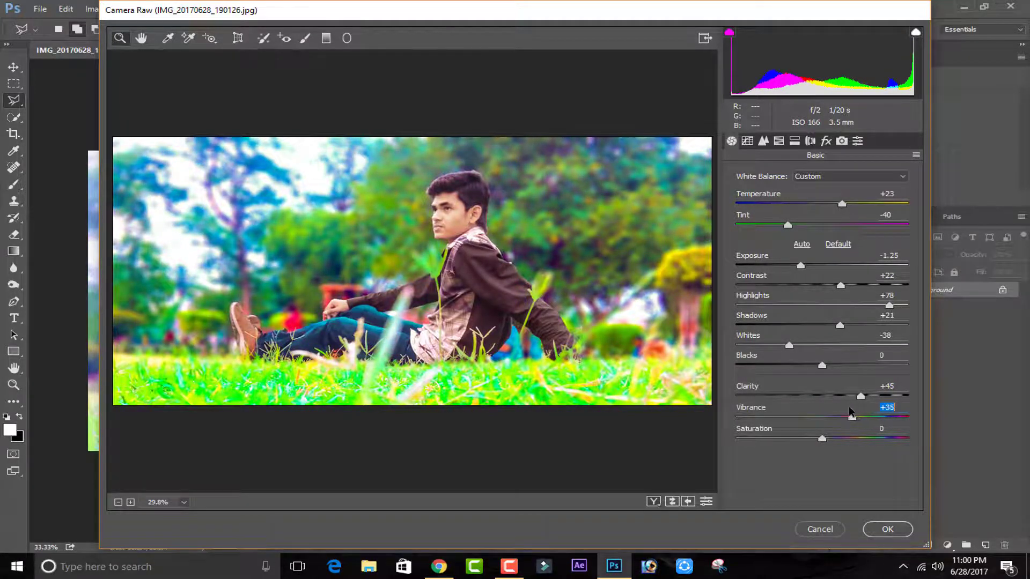
pyautogui.click(851, 439)
pyautogui.moveTo(838, 436); pyautogui.dragTo(831, 435)
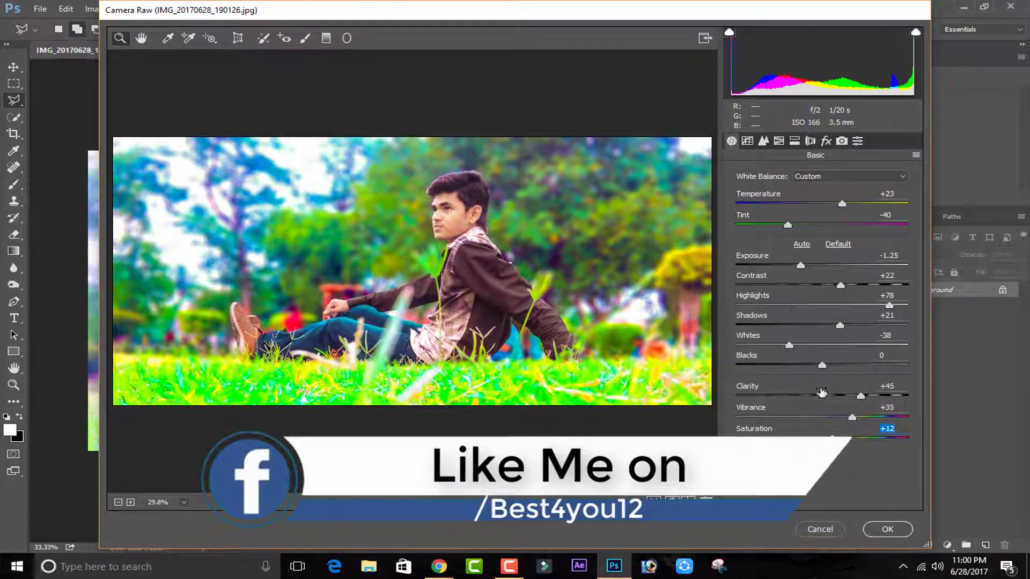
# Add a Highlight Priority post-crop vignette with an Amount of -53 and a Midpoint of 68.
pyautogui.click(826, 141)
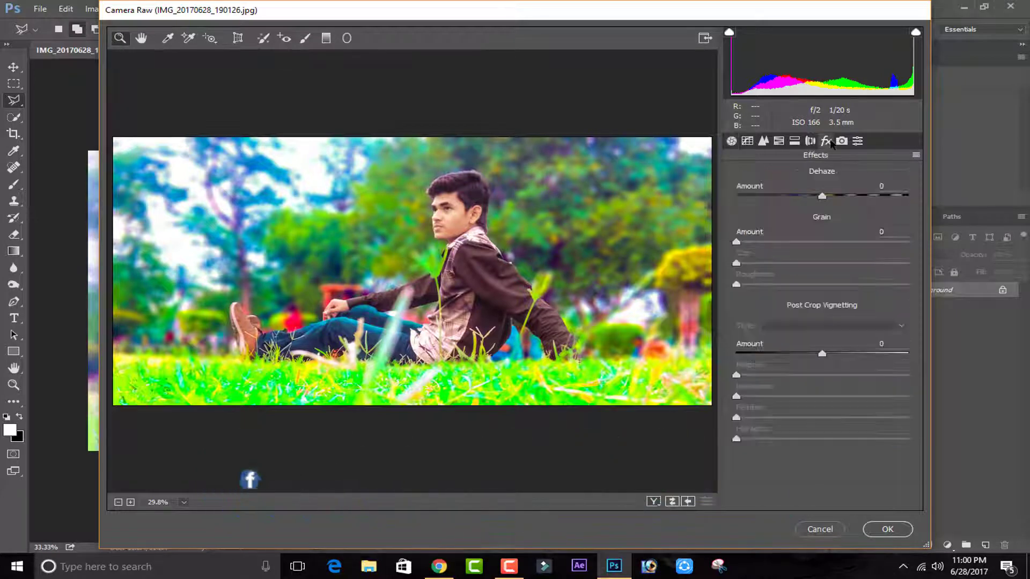
pyautogui.click(760, 353)
pyautogui.moveTo(761, 355); pyautogui.dragTo(777, 353)
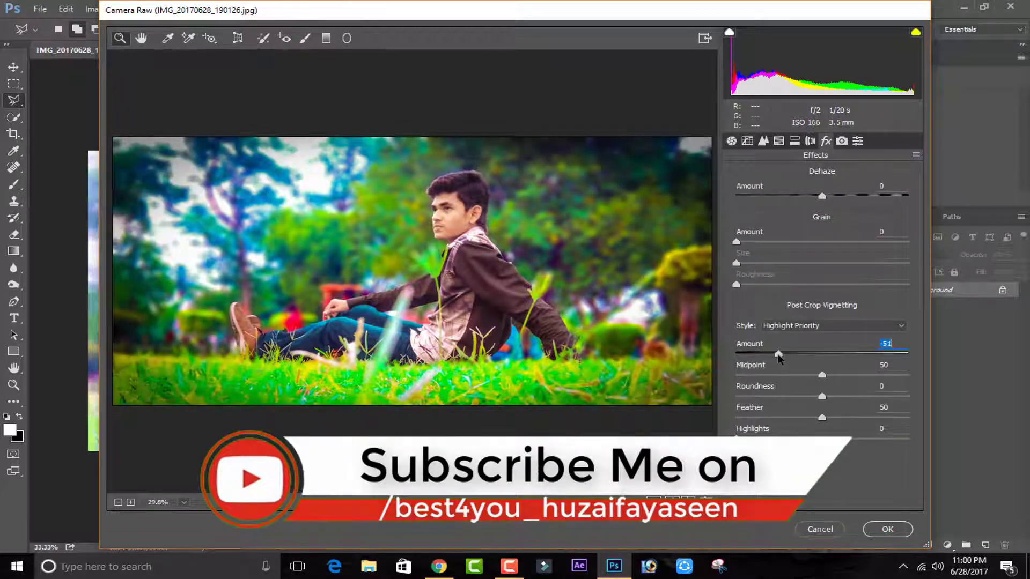
pyautogui.click(853, 375)
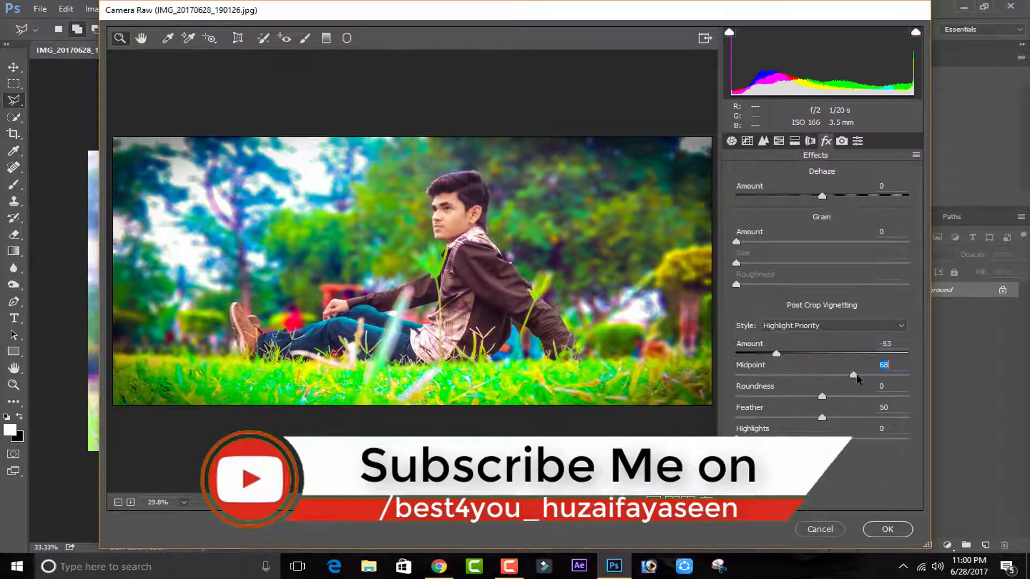
# Refine the post-crop vignette's shape to Roundness -7, Feather 51 and Midpoint 79.
pyautogui.click(793, 396)
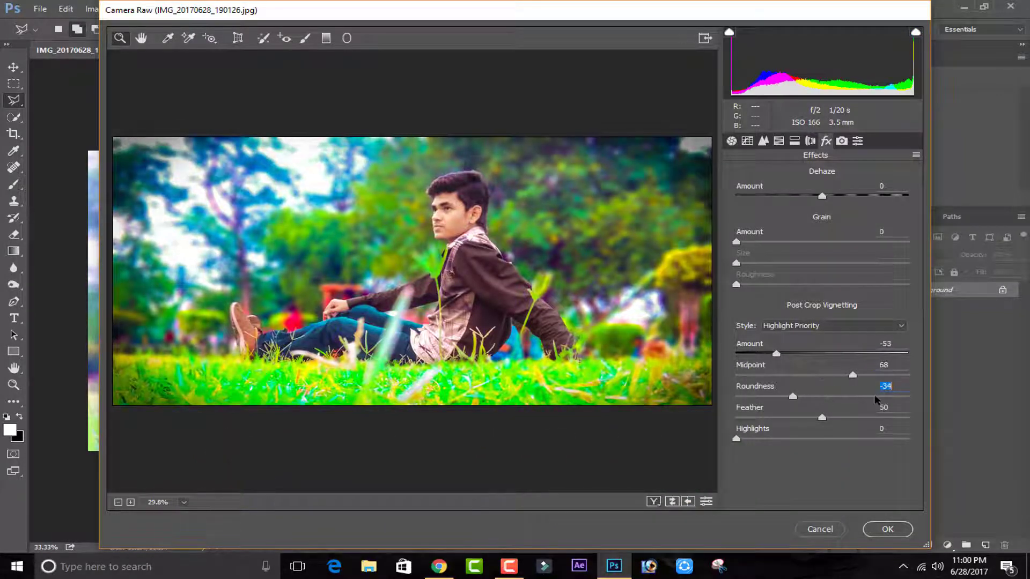
pyautogui.moveTo(877, 395); pyautogui.dragTo(858, 398)
pyautogui.click(855, 418)
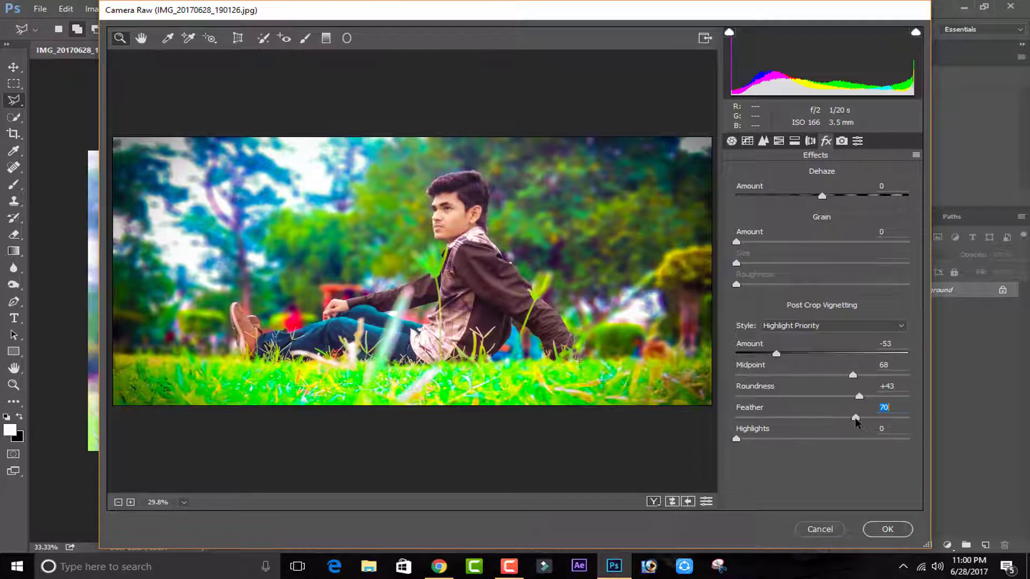
pyautogui.click(850, 418)
pyautogui.moveTo(840, 416)
pyautogui.mouseDown()
pyautogui.moveTo(790, 420)
pyautogui.moveTo(823, 427)
pyautogui.mouseUp()
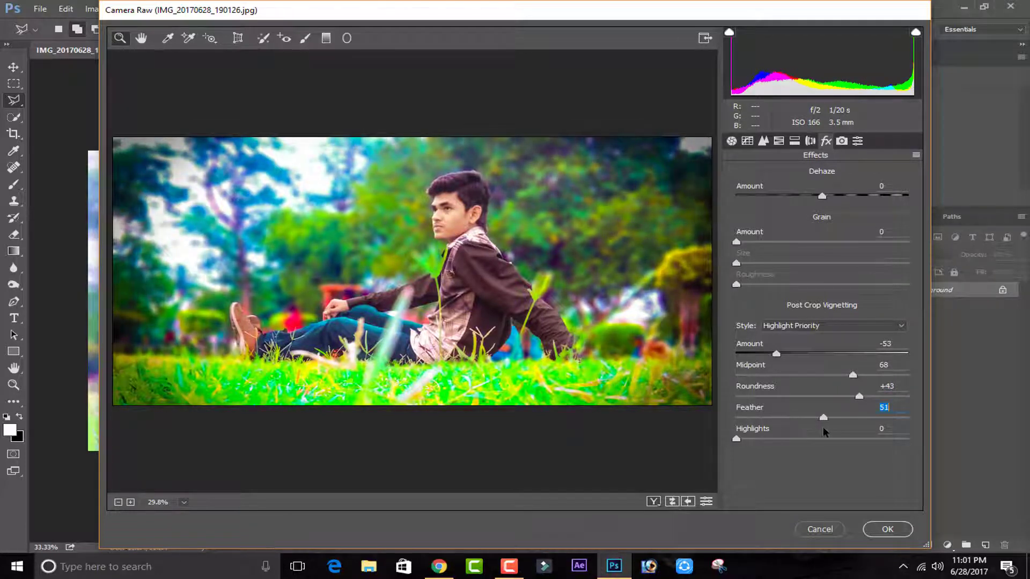
pyautogui.click(781, 397)
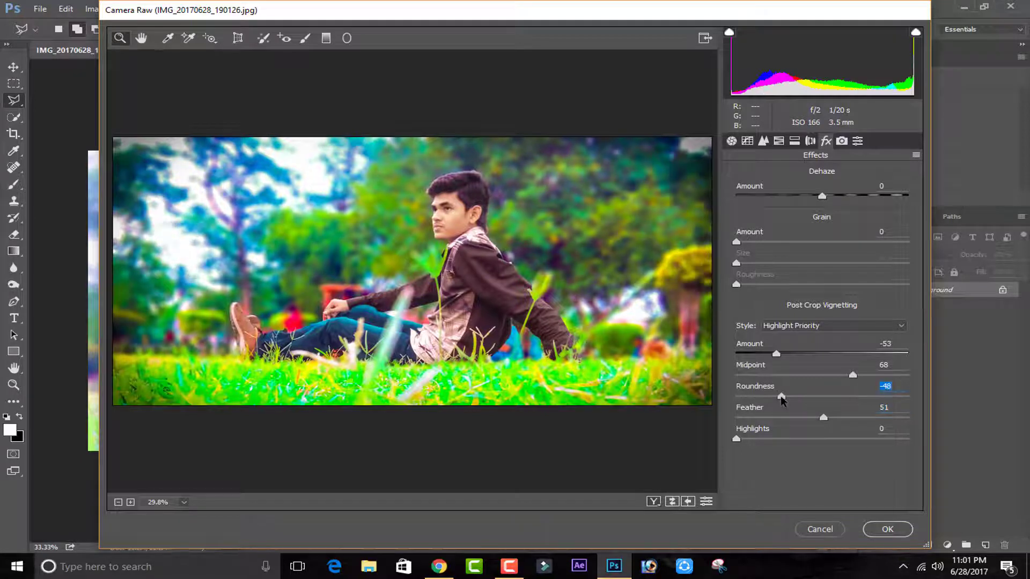
pyautogui.moveTo(780, 398); pyautogui.dragTo(871, 376)
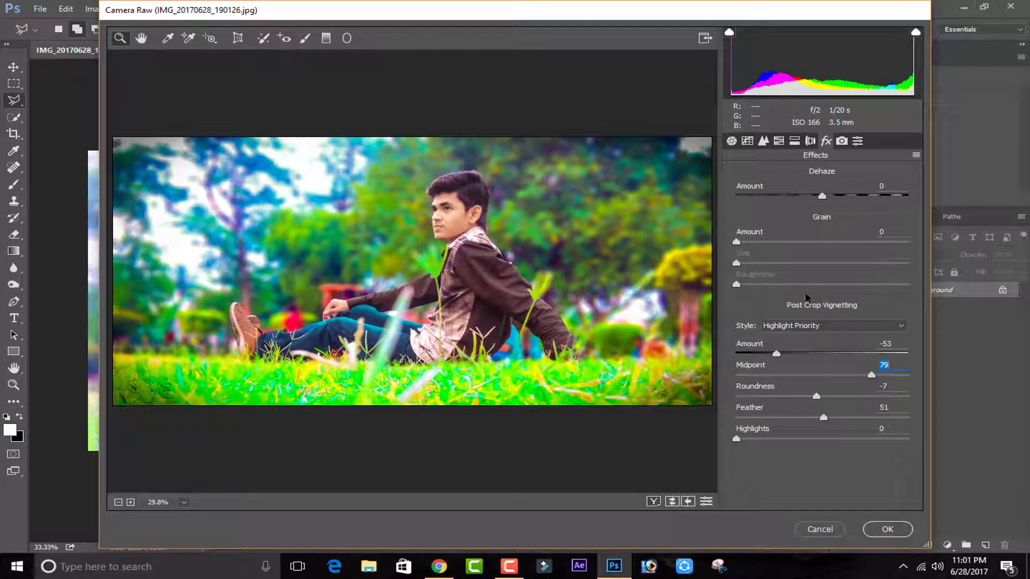
# Set the vignette's Feather to 76 and Roundness to +64, readjust its Midpoint, and try Highlights at 45 before returning it to 0.
pyautogui.click(813, 439)
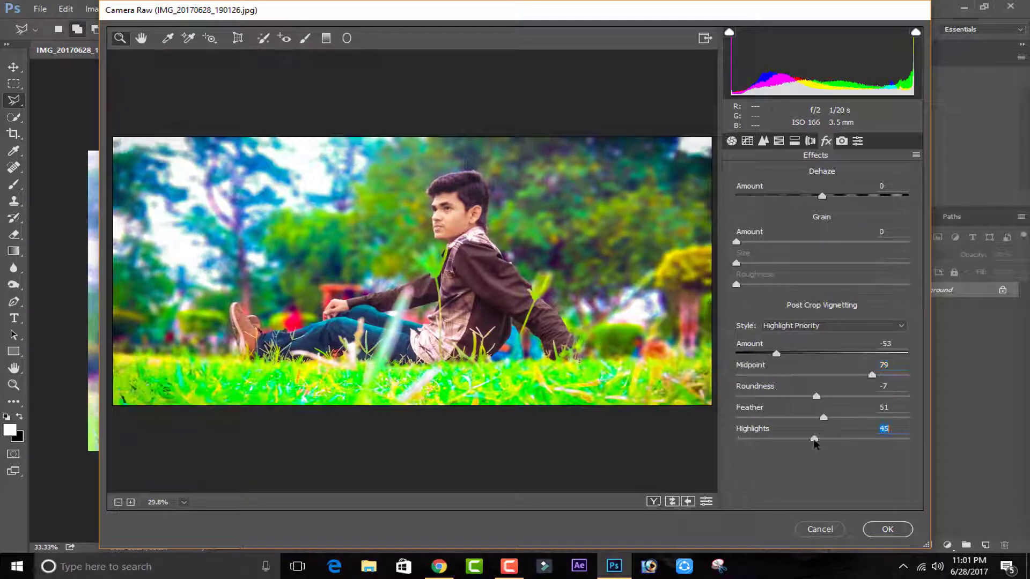
pyautogui.moveTo(800, 445); pyautogui.dragTo(758, 449)
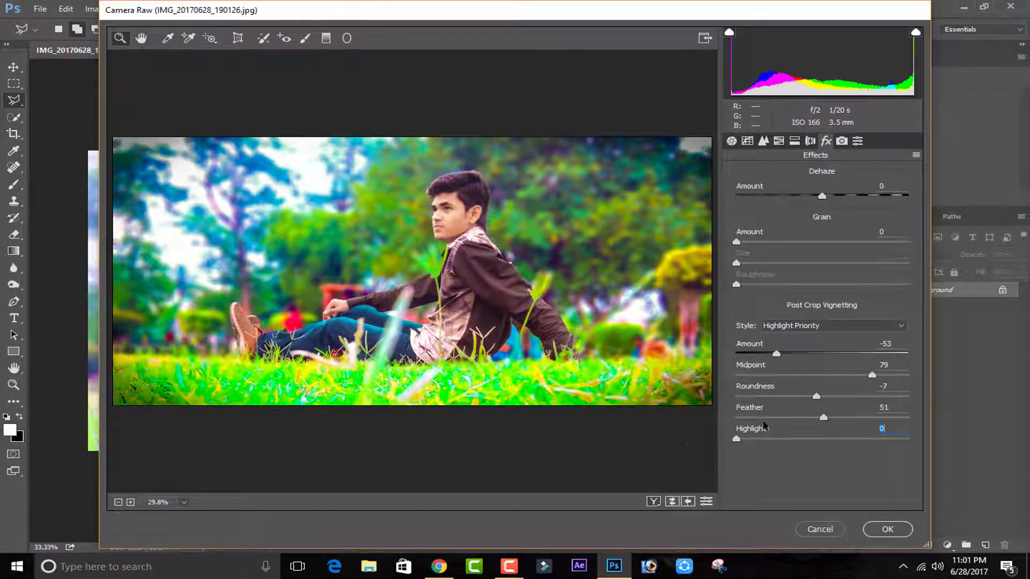
pyautogui.moveTo(777, 420); pyautogui.dragTo(867, 418)
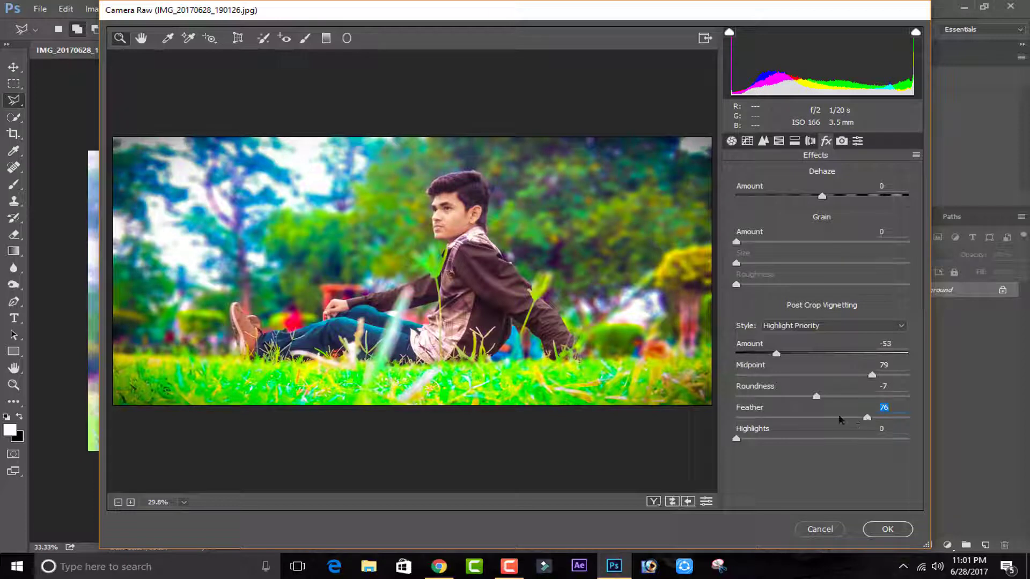
pyautogui.click(778, 397)
pyautogui.click(876, 397)
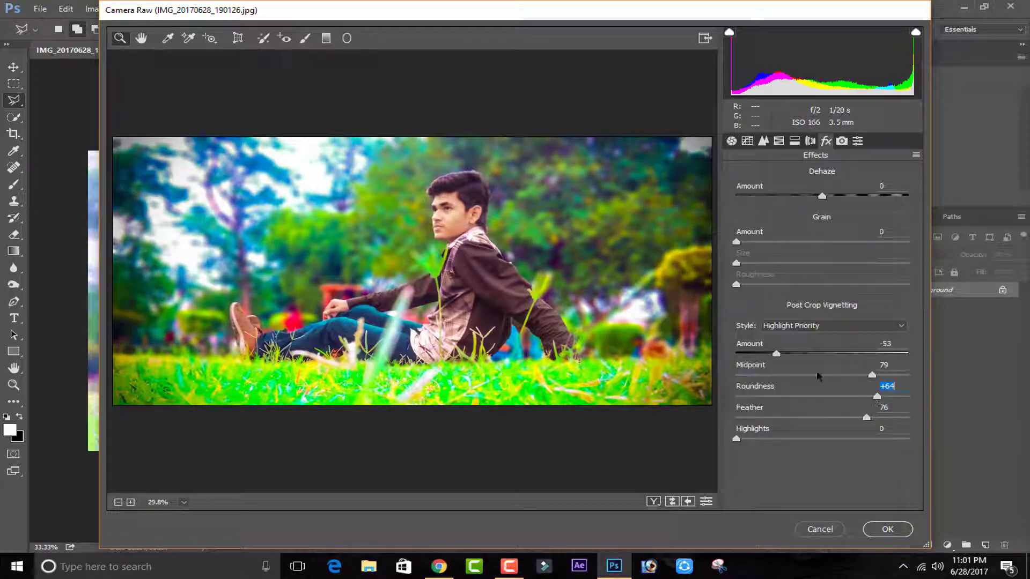
pyautogui.click(798, 375)
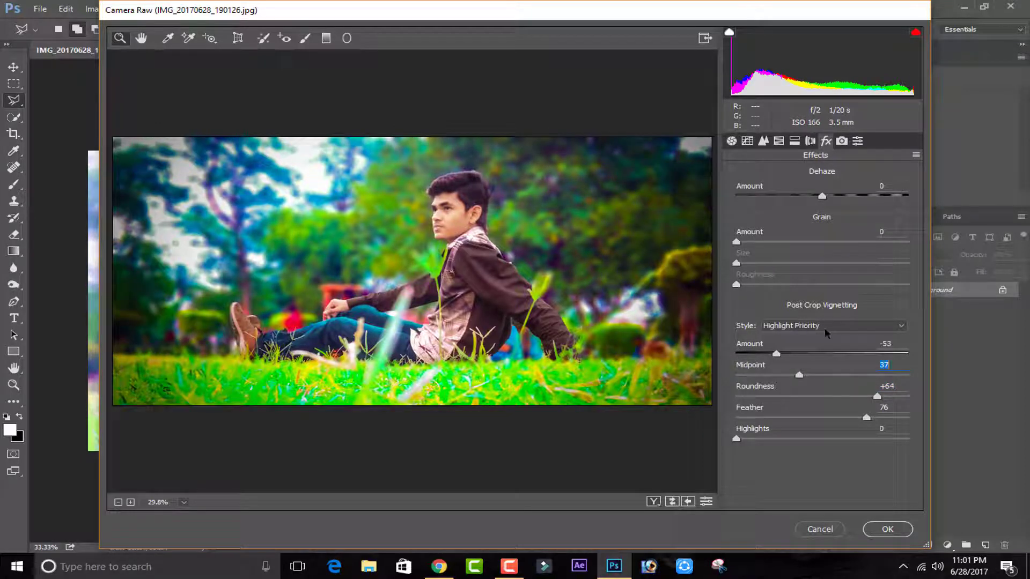
pyautogui.click(823, 375)
# Adjust the parametric tone curve to Highlights +14, Lights +5, Darks +12 and Shadows -13.
pyautogui.click(763, 142)
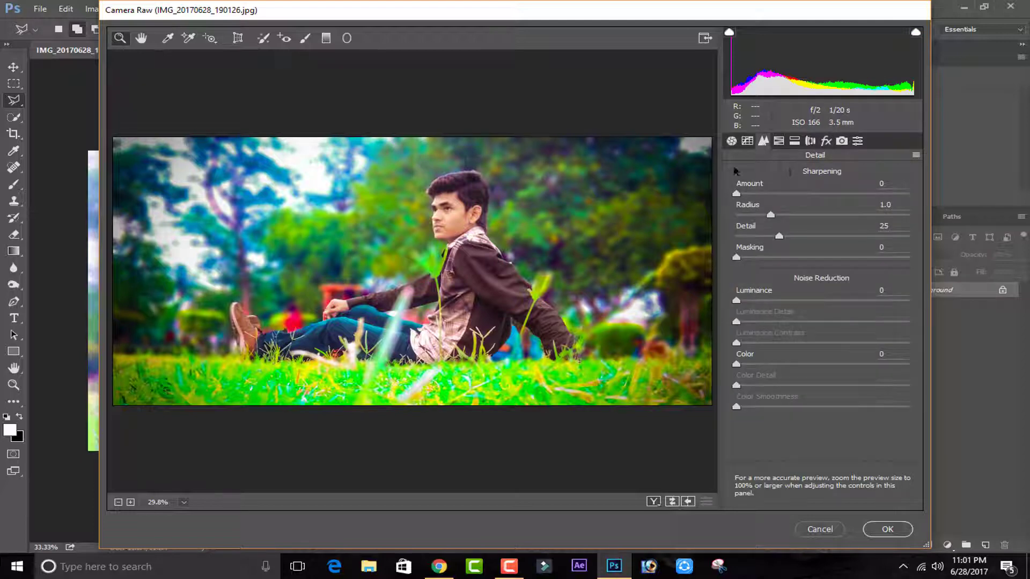
pyautogui.click(748, 142)
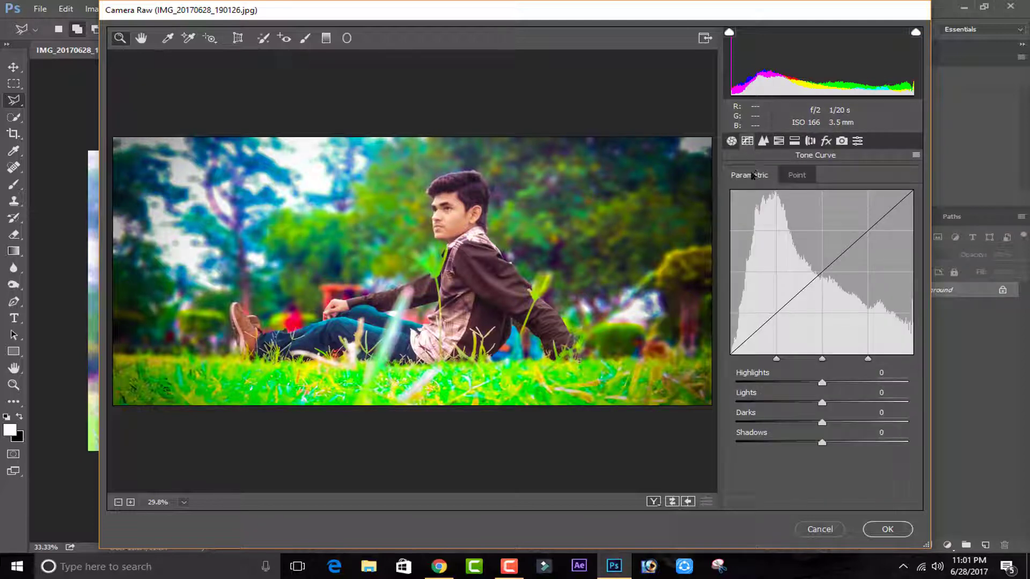
pyautogui.moveTo(822, 382); pyautogui.dragTo(810, 450)
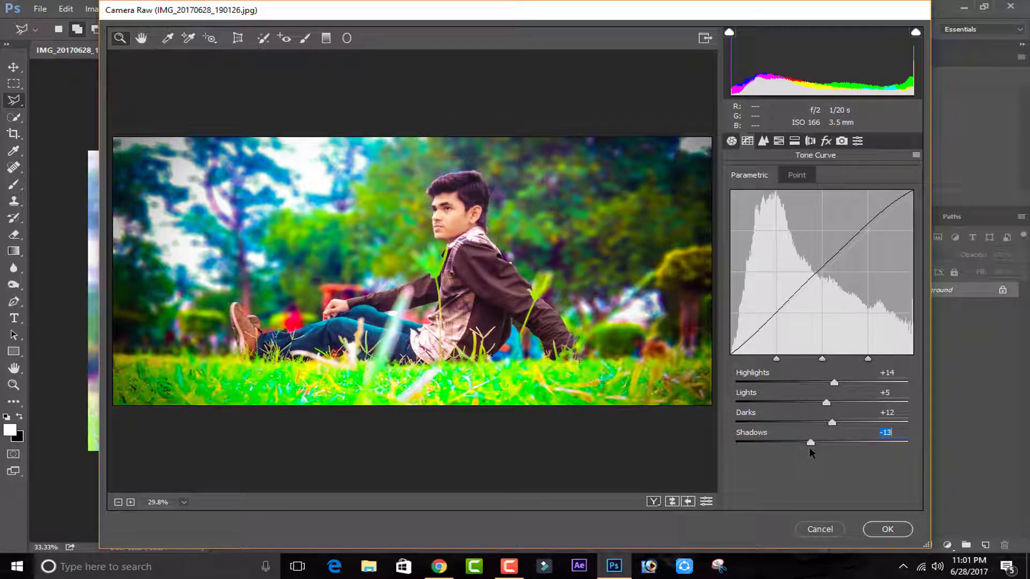
# Shift the HSL hues of Reds to +12, Yellows to +52 and Greens to -25.
pyautogui.click(775, 140)
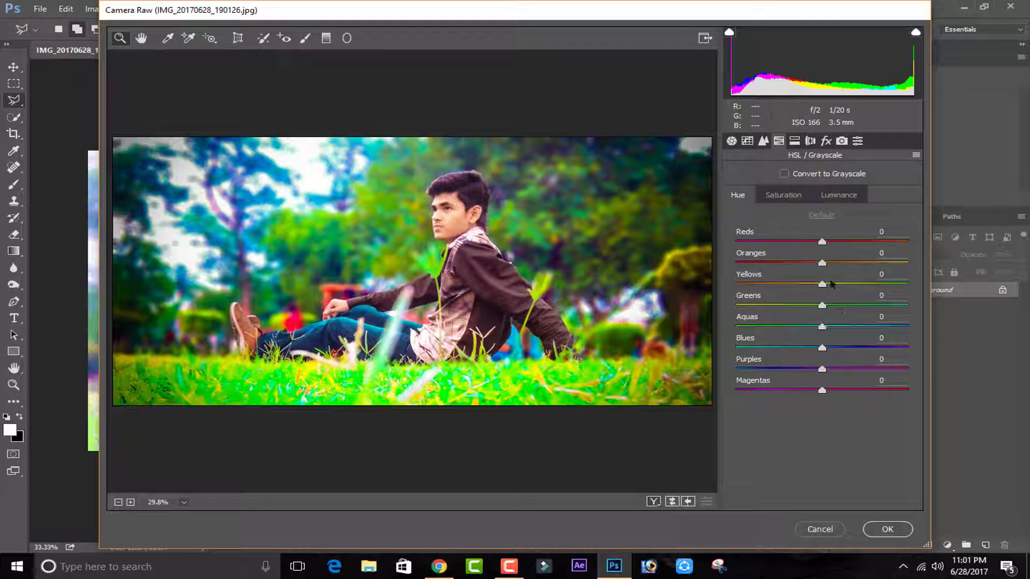
pyautogui.moveTo(821, 242); pyautogui.dragTo(867, 355)
pyautogui.hotkey('ctrl', 'z')
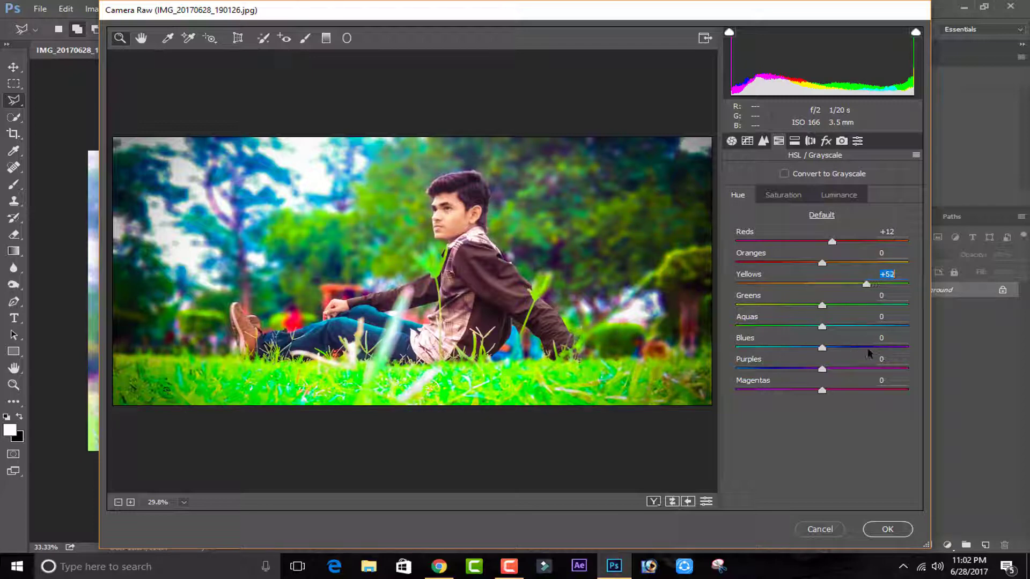
pyautogui.click(850, 305)
pyautogui.moveTo(852, 307)
pyautogui.mouseDown()
pyautogui.moveTo(769, 309)
pyautogui.moveTo(837, 321)
pyautogui.moveTo(776, 324)
pyautogui.moveTo(789, 331)
pyautogui.moveTo(844, 336)
pyautogui.moveTo(826, 335)
pyautogui.moveTo(824, 316)
pyautogui.moveTo(867, 305)
pyautogui.mouseUp()
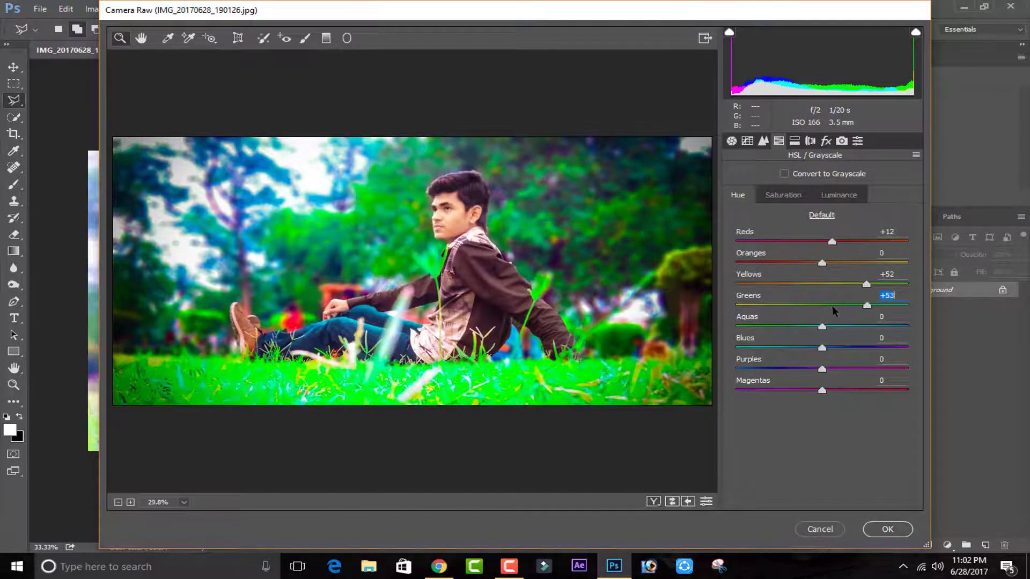
pyautogui.click(781, 305)
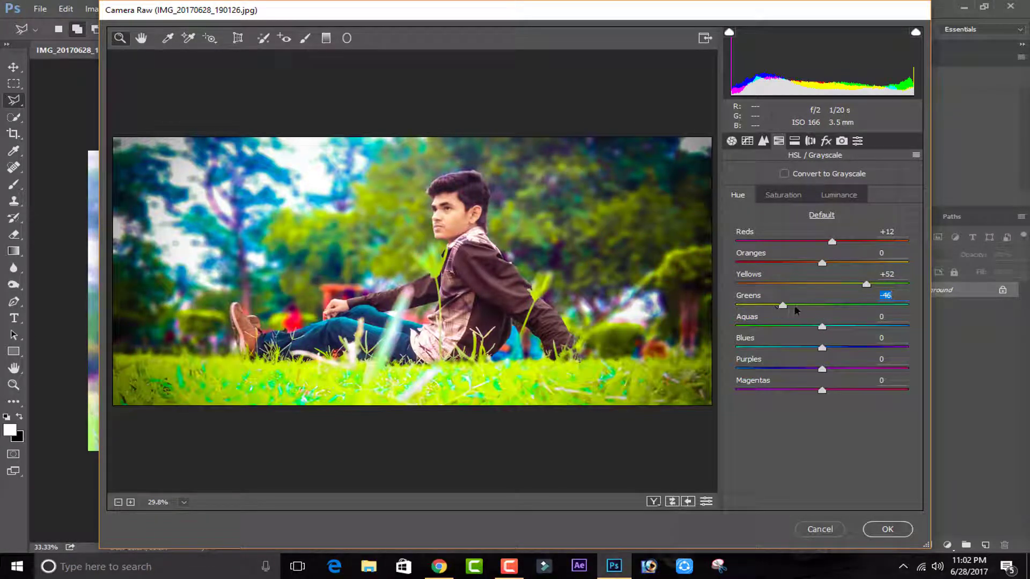
pyautogui.click(800, 305)
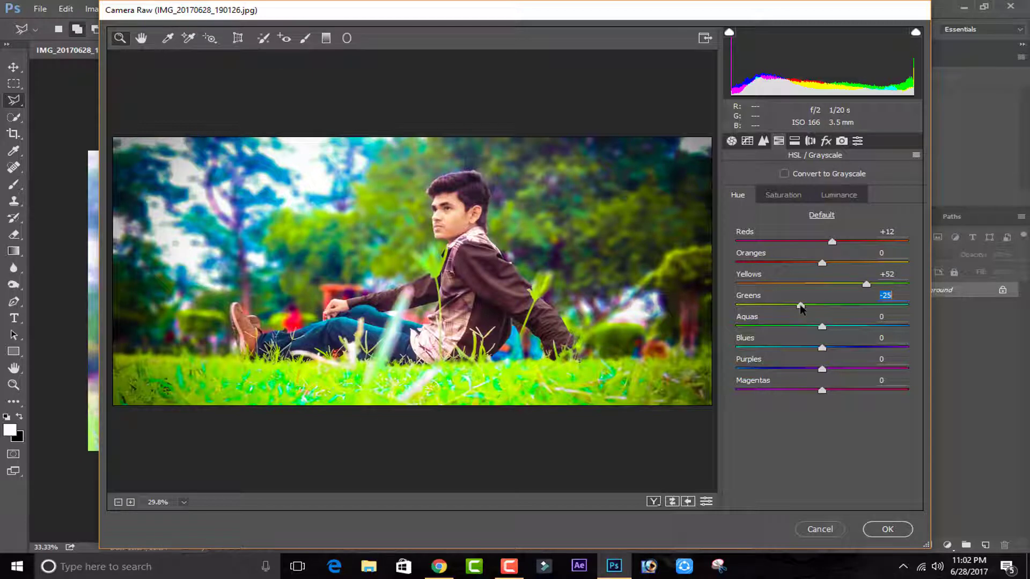
# Set the HSL hues to Aquas -64, Blues +2, Purples +63 and Magentas +49, and apply the Camera Raw grade.
pyautogui.click(856, 327)
pyautogui.click(900, 326)
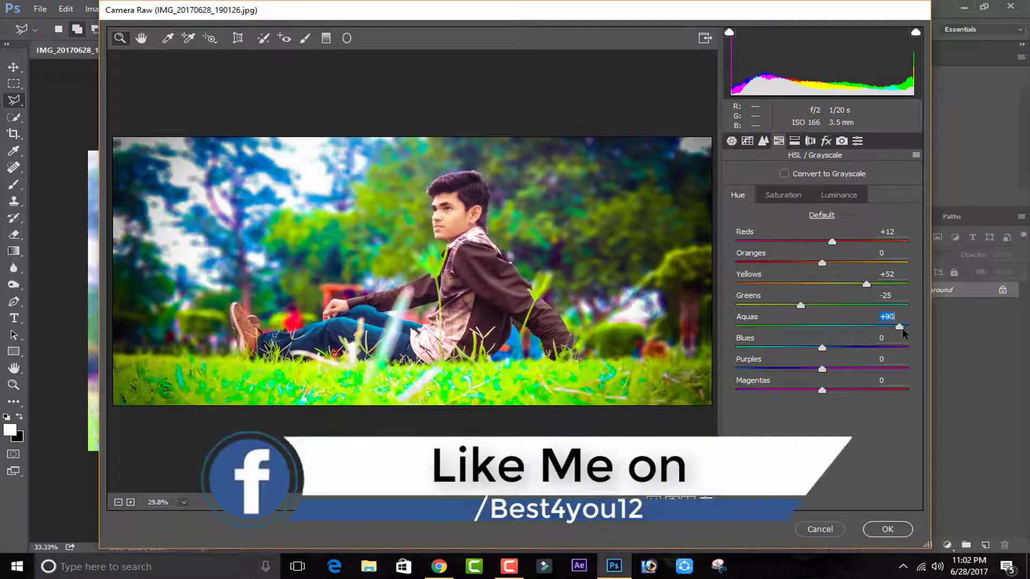
pyautogui.moveTo(902, 328); pyautogui.dragTo(787, 350)
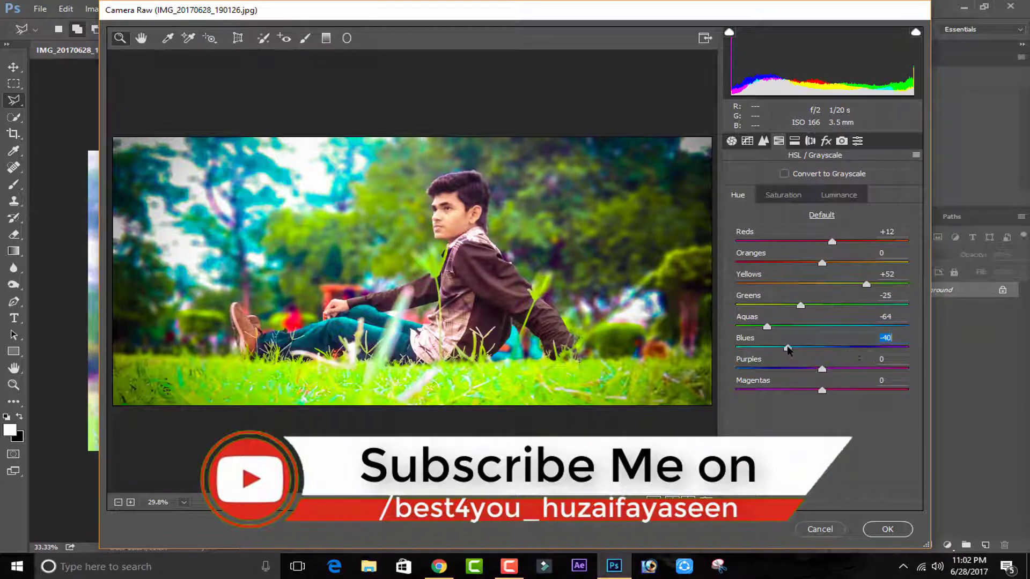
pyautogui.click(824, 349)
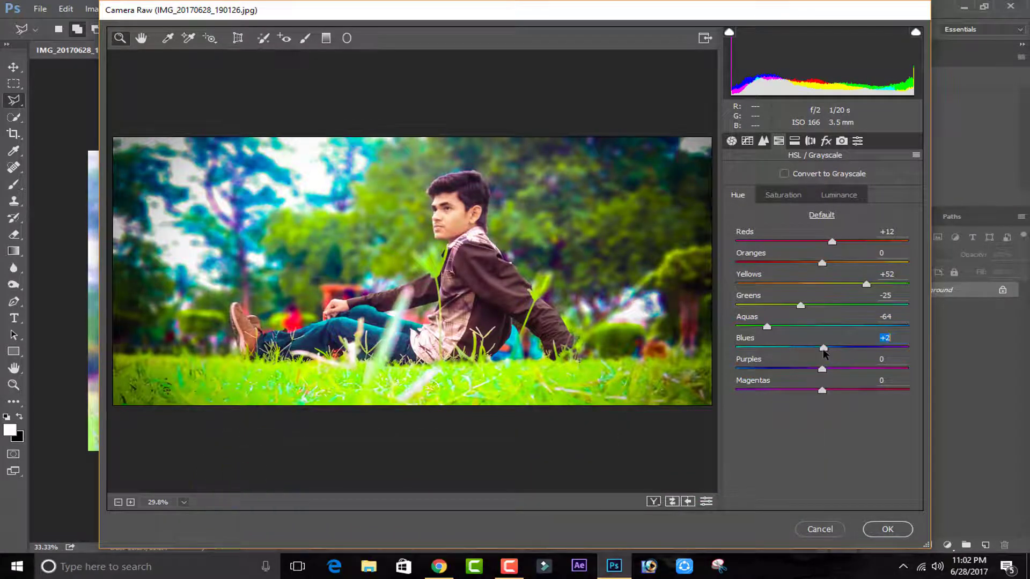
pyautogui.moveTo(822, 369); pyautogui.dragTo(876, 371)
pyautogui.click(864, 390)
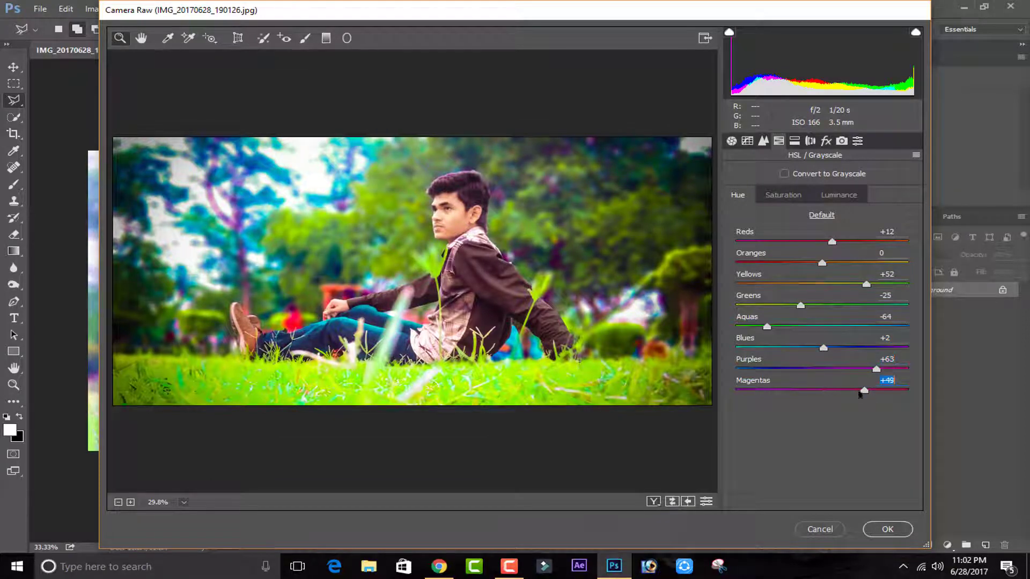
pyautogui.click(885, 529)
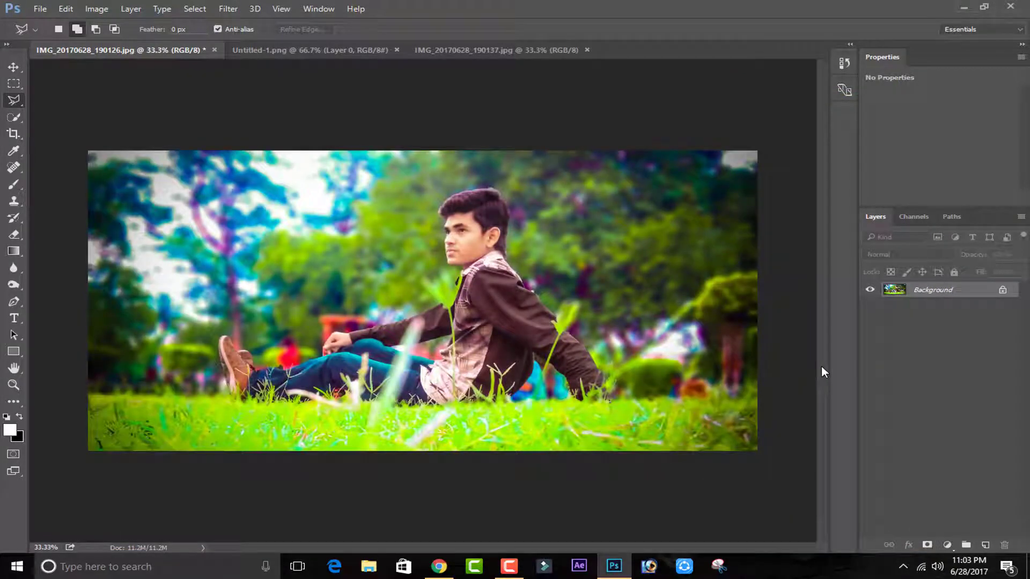
# Compare the photo before and after the Camera Raw grade and inspect the seated man close up.
pyautogui.hotkey('ctrl', 'z')
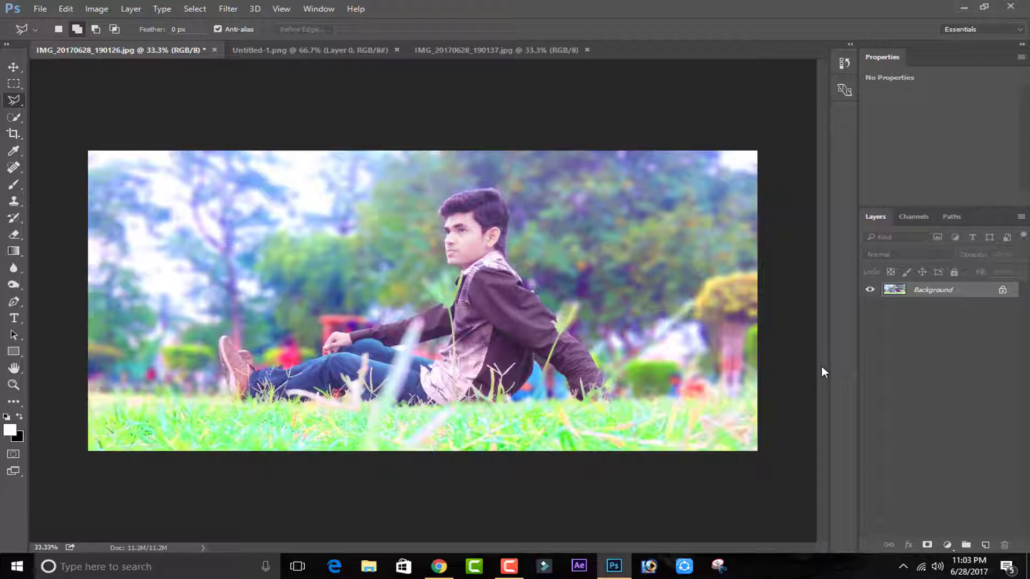
pyautogui.hotkey('ctrl', 'z')
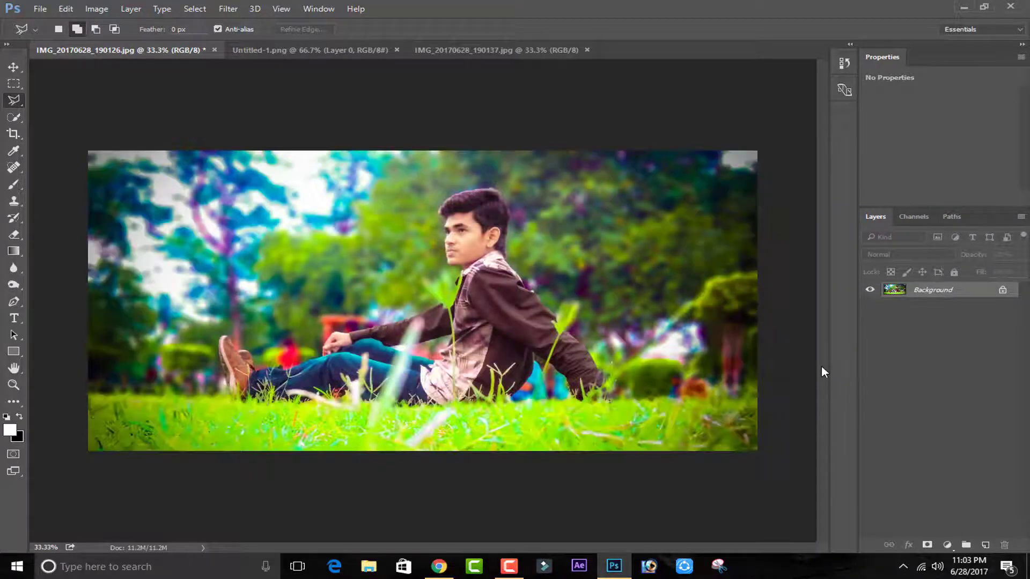
pyautogui.hotkey('ctrl', 'z')
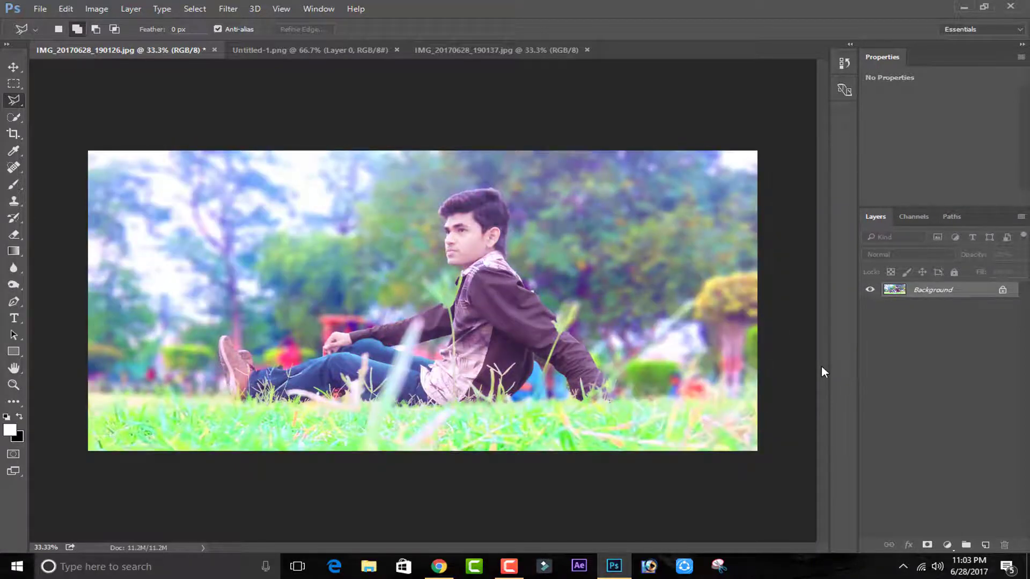
pyautogui.hotkey('ctrl', 'z')
pyautogui.hotkey('ctrl', 'z')
pyautogui.hotkey('ctrl', 'z')
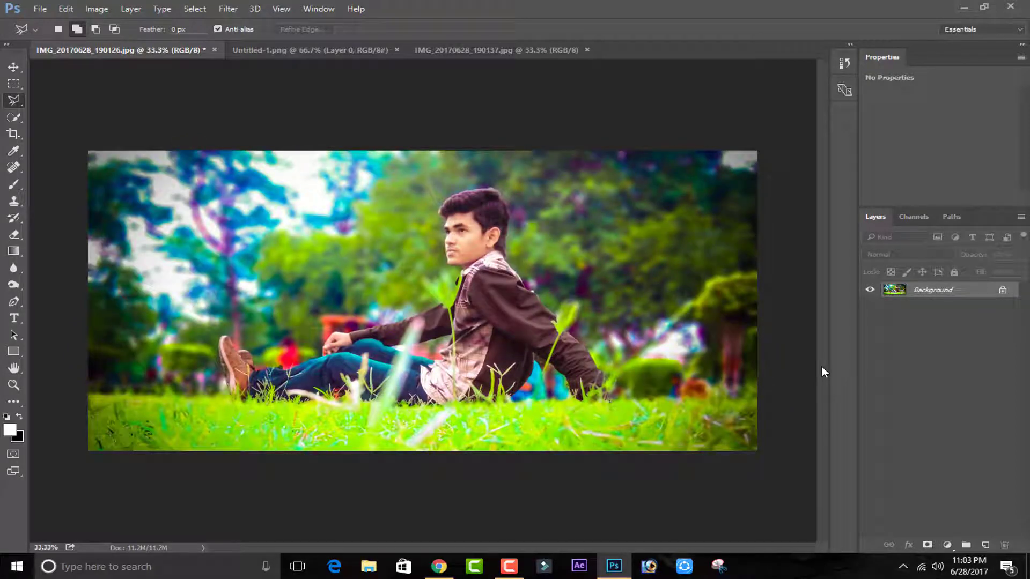
pyautogui.hotkey('ctrl', '+')
pyautogui.hotkey('ctrl', '+')
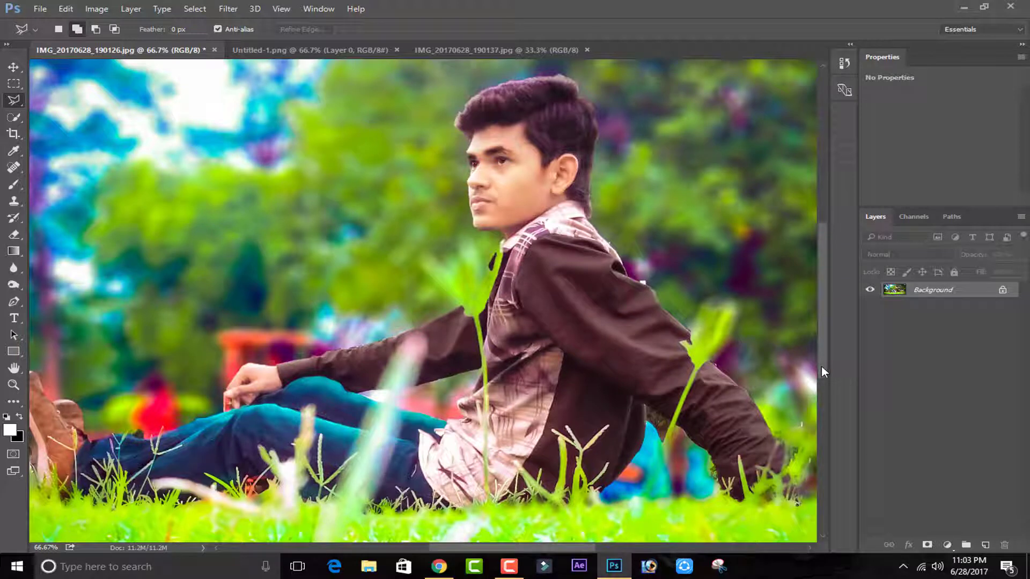
pyautogui.hotkey('ctrl', '-')
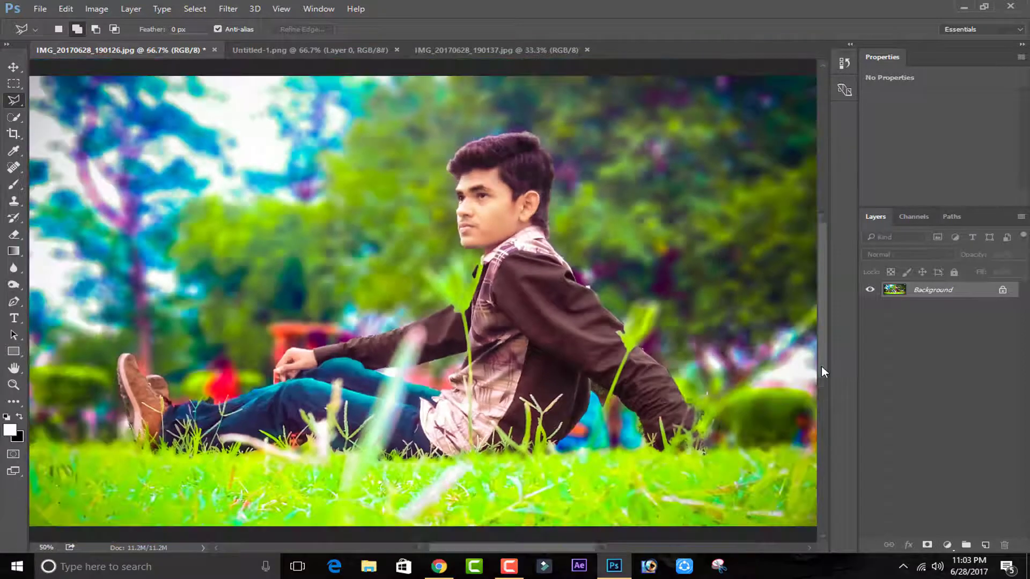
pyautogui.hotkey('ctrl', '-')
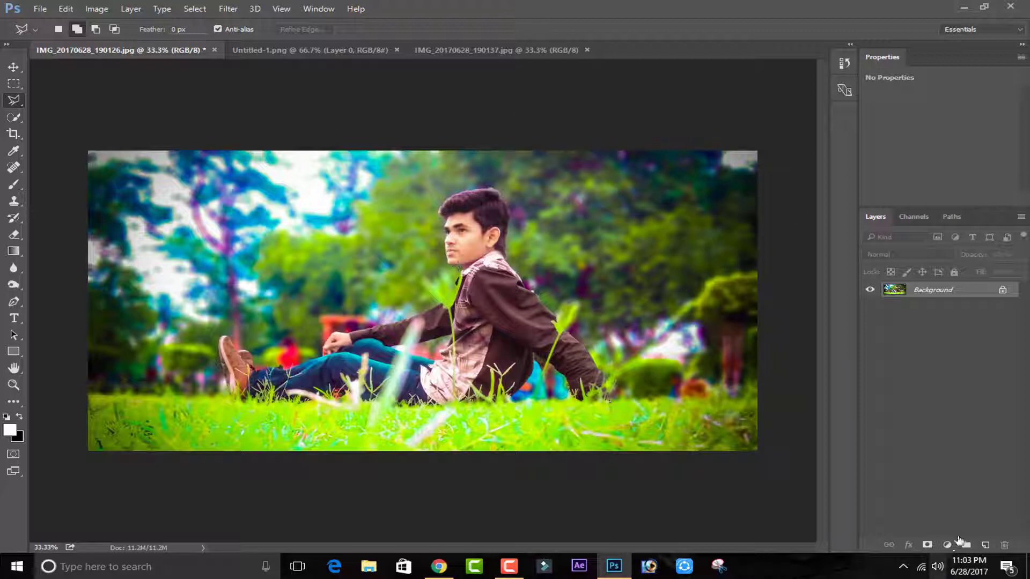
# Add a new empty layer and set the foreground colour to bright yellow (#fcff00).
pyautogui.click(986, 544)
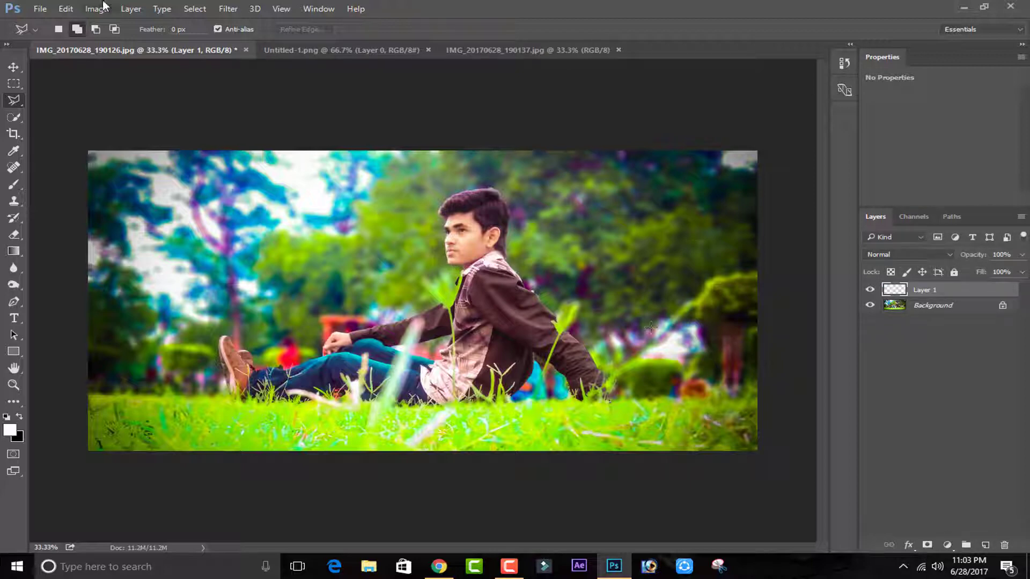
pyautogui.click(9, 429)
pyautogui.click(534, 267)
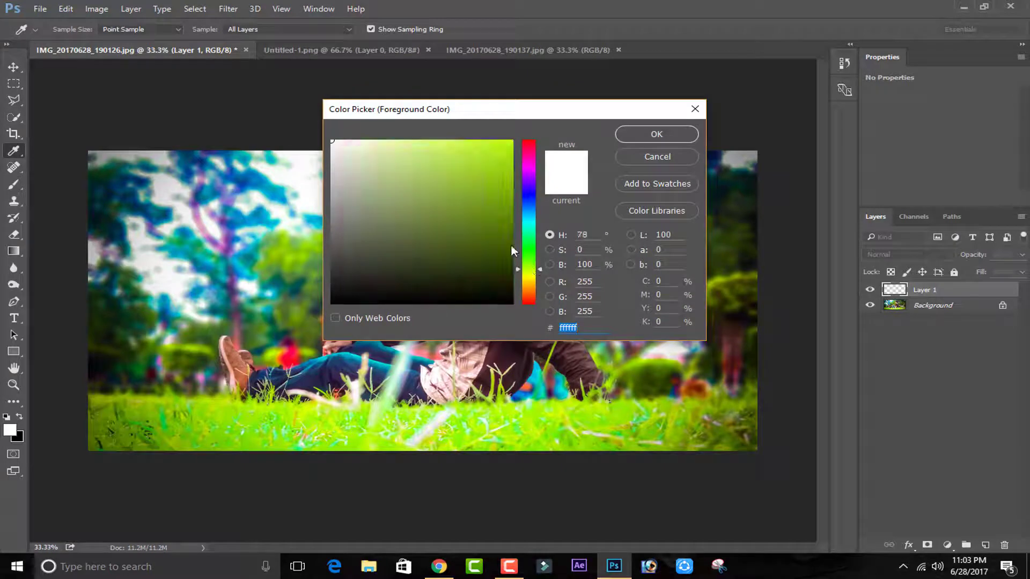
pyautogui.click(538, 274)
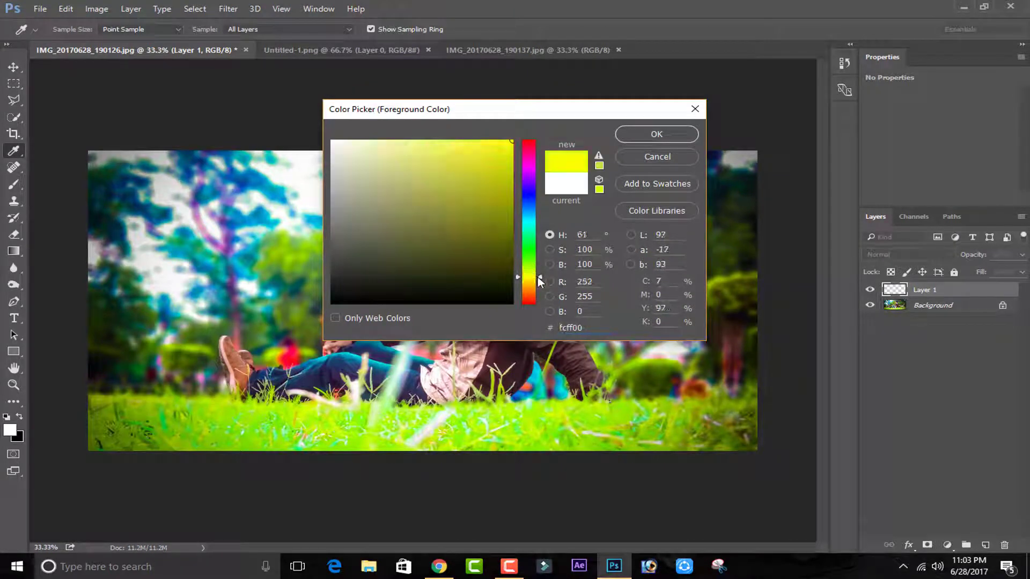
pyautogui.click(656, 134)
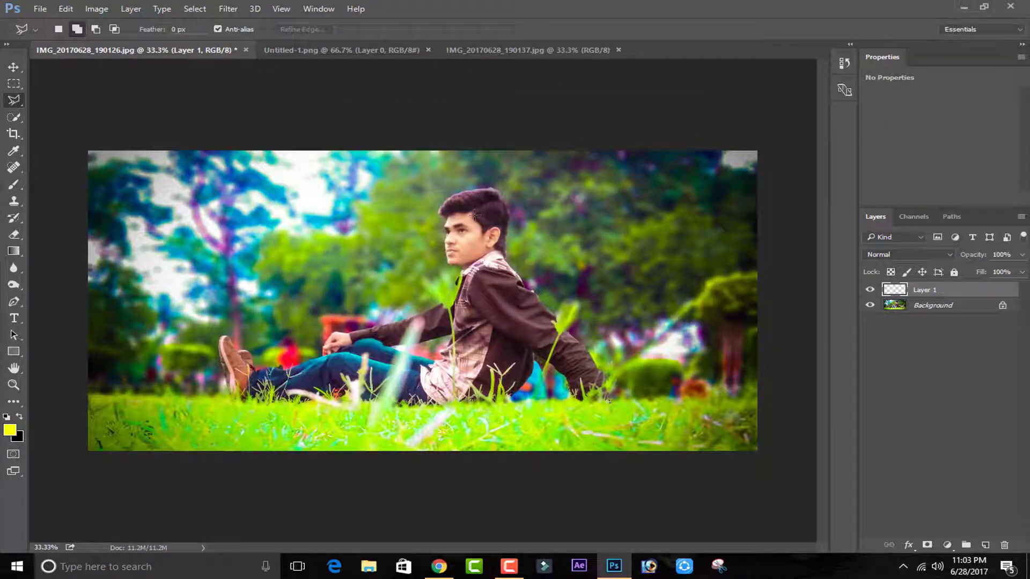
# Paint a yellow glow over the photo's upper-left trees with a soft 1300 px brush and set the layer's blend mode to Soft Light.
pyautogui.click(15, 187)
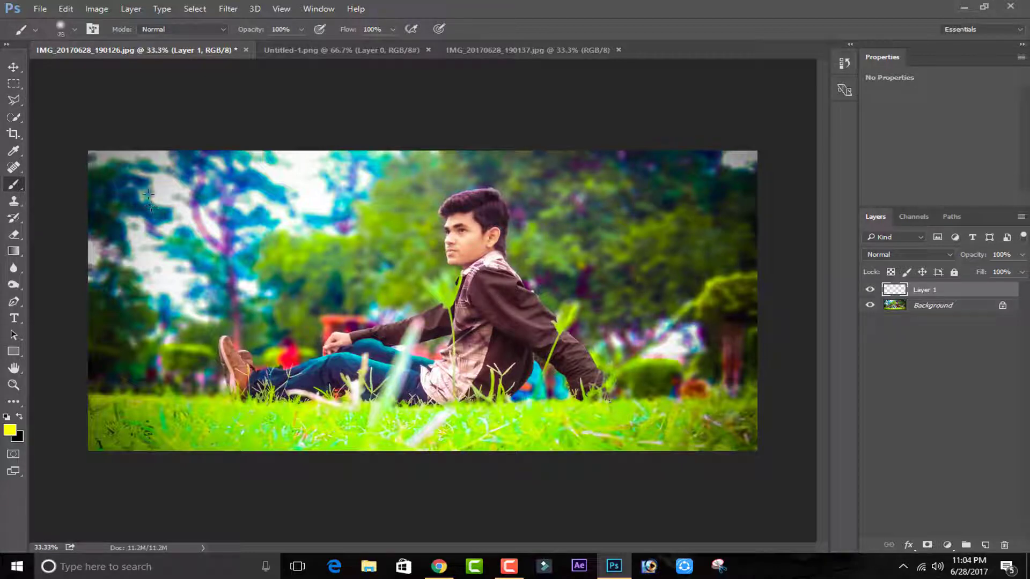
pyautogui.click(134, 200)
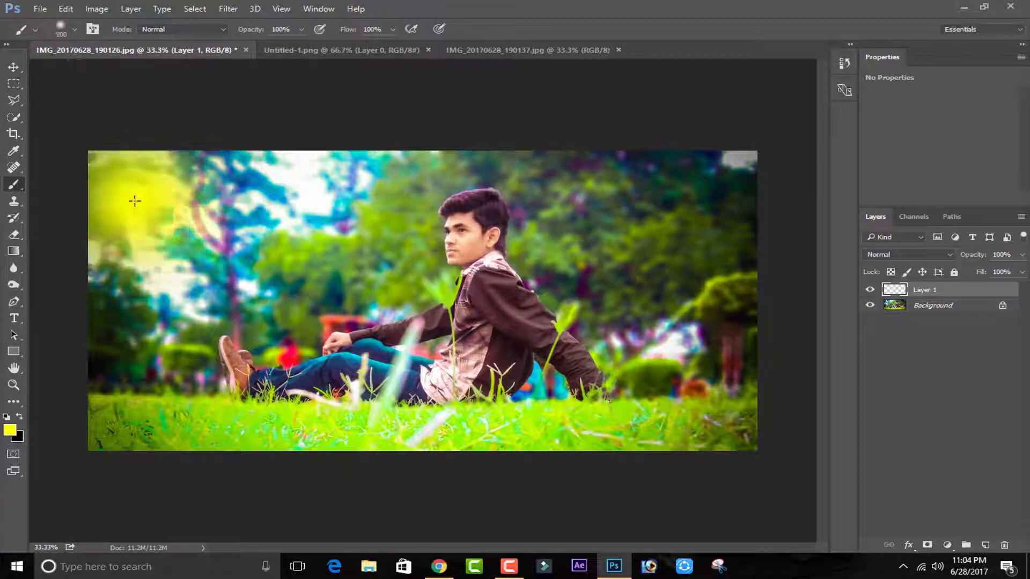
pyautogui.hotkey('ctrl', 'z')
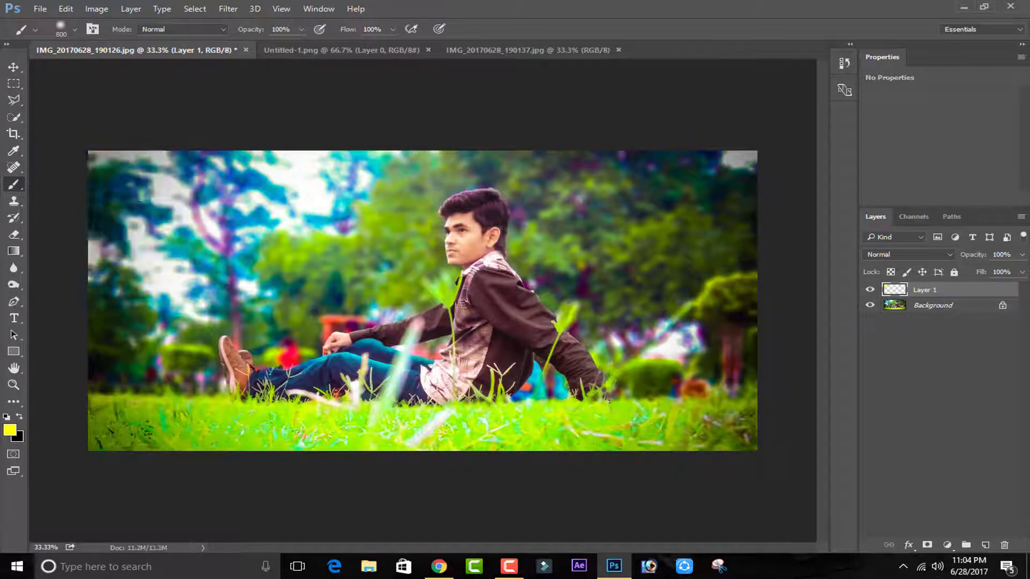
pyautogui.press(']')
pyautogui.press(']')
pyautogui.press(']')
pyautogui.press(']')
pyautogui.press(']')
pyautogui.click(152, 202)
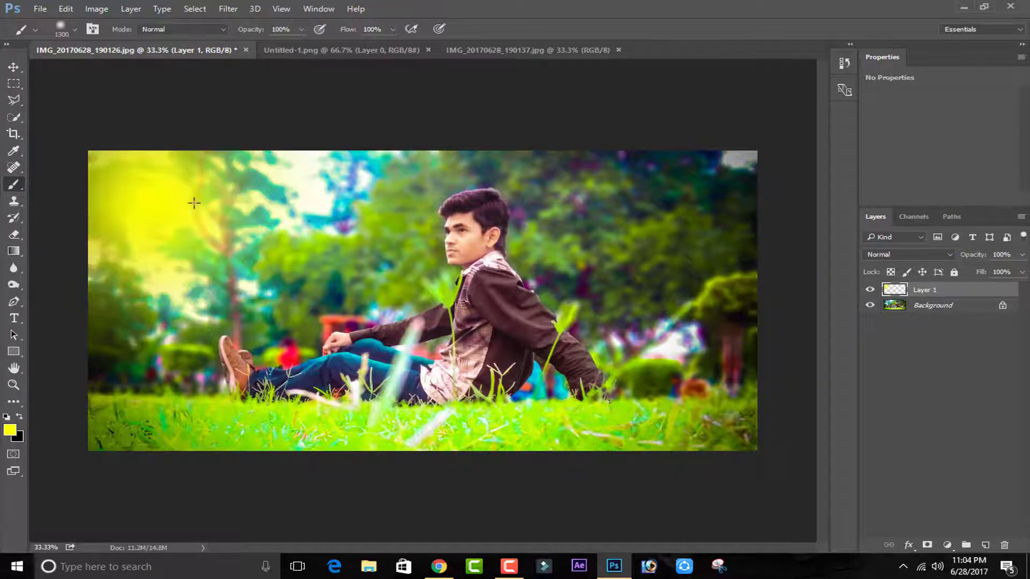
pyautogui.click(917, 257)
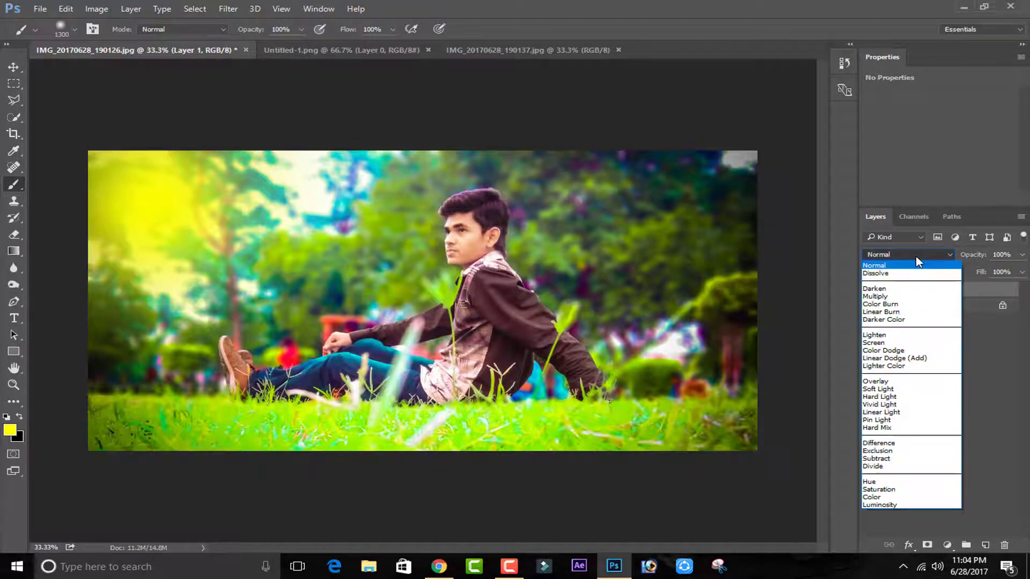
pyautogui.click(872, 392)
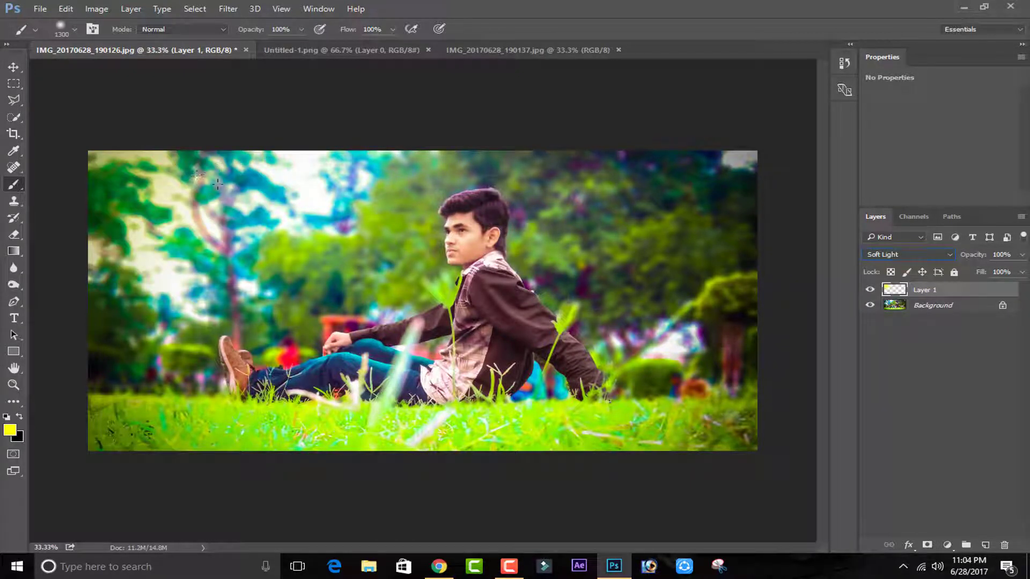
# Extend the yellow glow over the photo's left, centre and upper-middle trees with the 1300 px brush.
pyautogui.moveTo(217, 184)
pyautogui.mouseDown()
pyautogui.moveTo(169, 233)
pyautogui.moveTo(112, 248)
pyautogui.mouseUp()
pyautogui.moveTo(330, 191)
pyautogui.mouseDown()
pyautogui.moveTo(187, 264)
pyautogui.moveTo(122, 278)
pyautogui.mouseUp()
pyautogui.moveTo(483, 146)
pyautogui.mouseDown()
pyautogui.moveTo(449, 198)
pyautogui.moveTo(409, 218)
pyautogui.mouseUp()
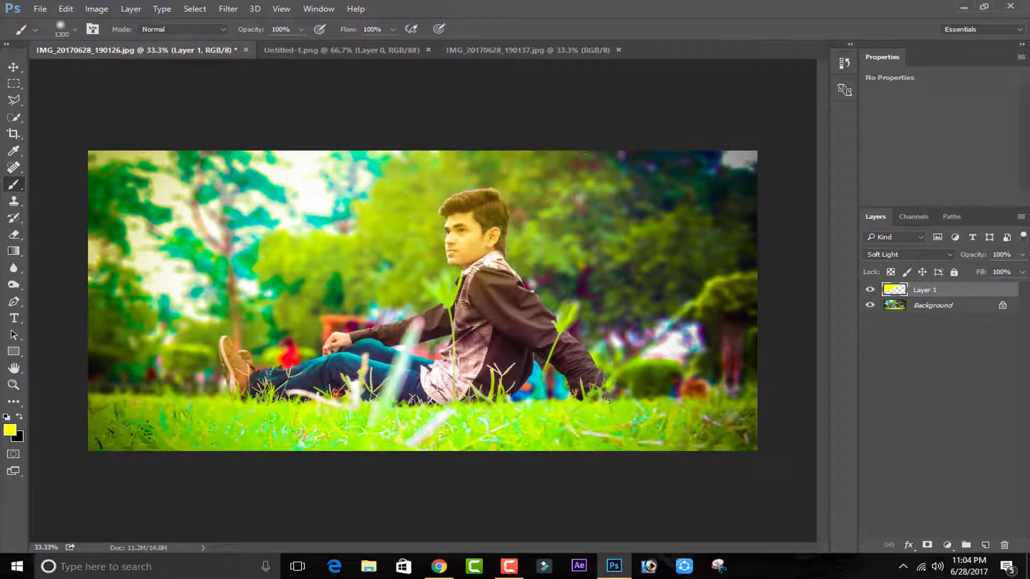
pyautogui.moveTo(600, 151); pyautogui.dragTo(597, 153)
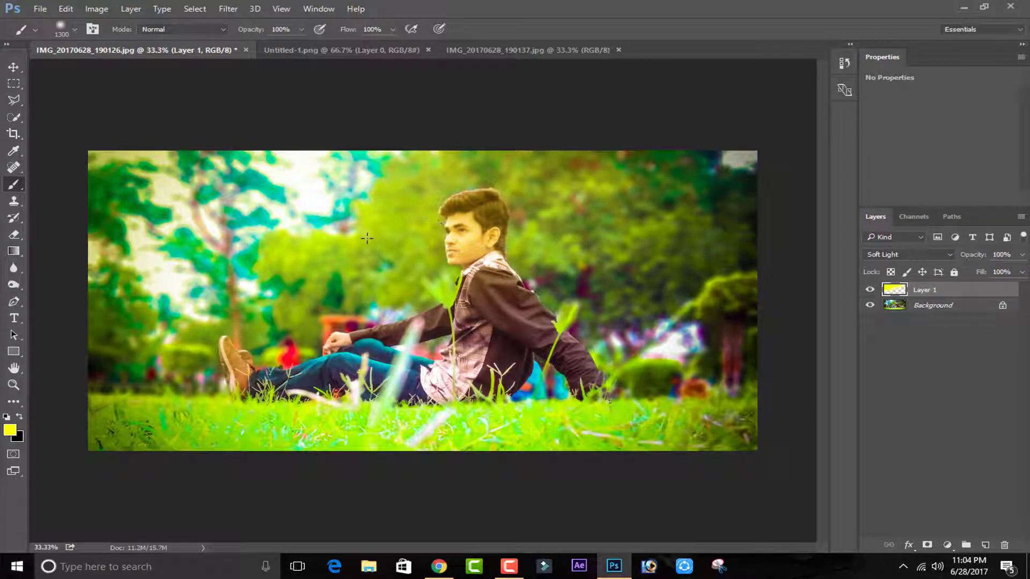
# Try lowering the glow layer's opacity to 64% and painting more yellow over the man's legs and the trees on the photo's right side.
pyautogui.click(1022, 272)
pyautogui.moveTo(1004, 272); pyautogui.dragTo(982, 275)
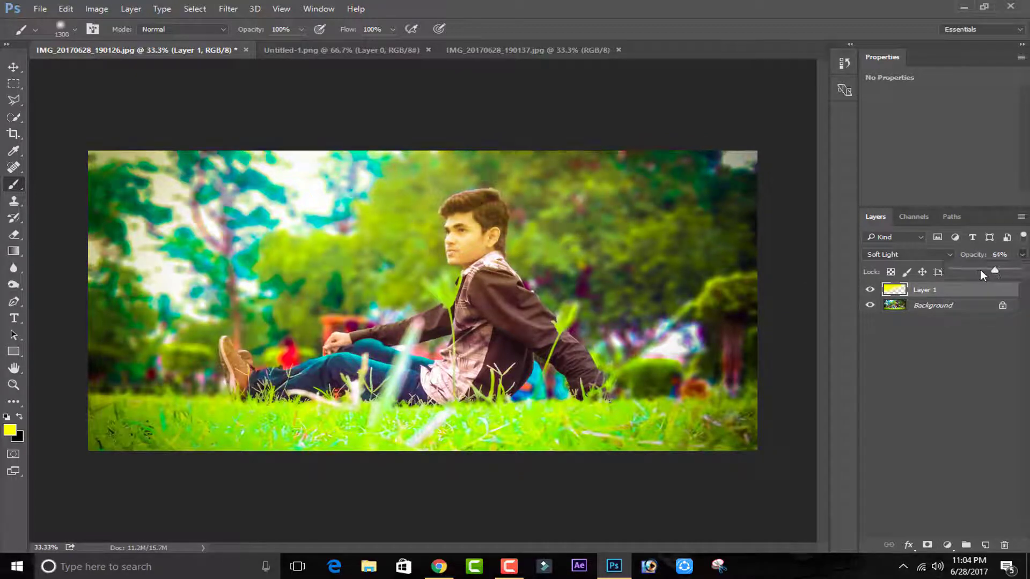
pyautogui.click(397, 301)
pyautogui.moveTo(386, 305)
pyautogui.mouseDown()
pyautogui.moveTo(241, 354)
pyautogui.moveTo(15, 324)
pyautogui.mouseUp()
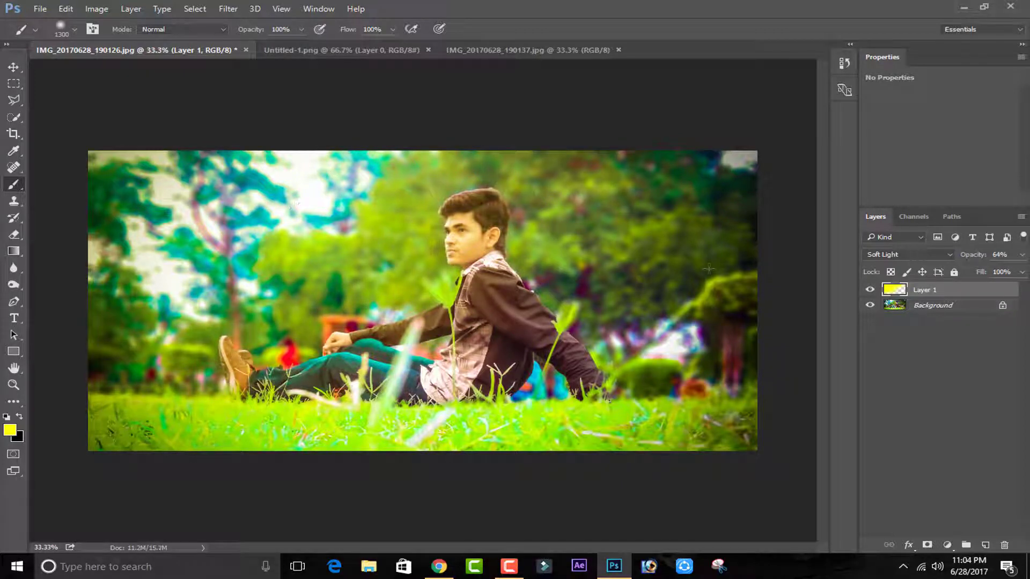
pyautogui.click(744, 175)
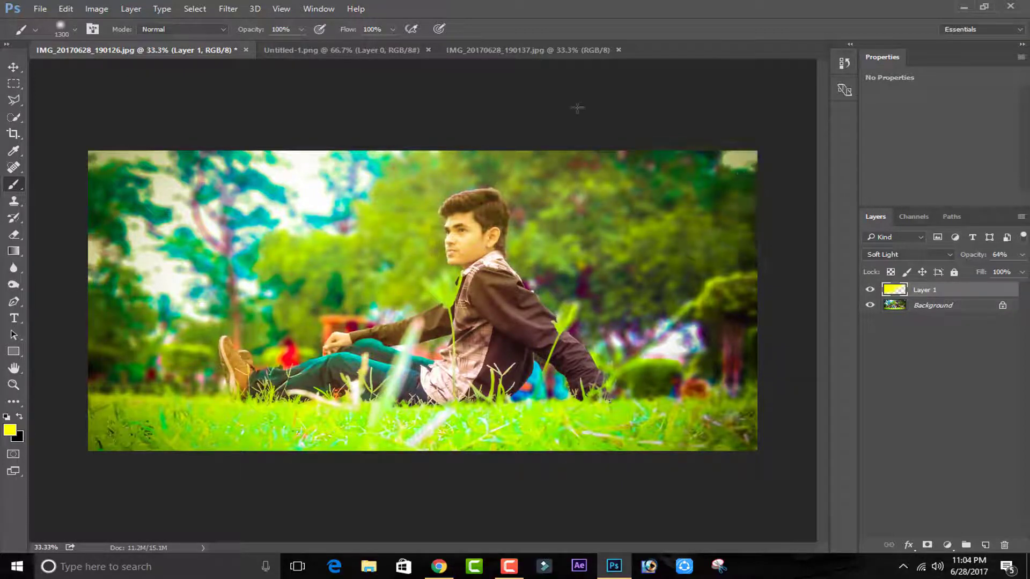
pyautogui.moveTo(732, 237)
pyautogui.mouseDown()
pyautogui.moveTo(740, 291)
pyautogui.moveTo(665, 370)
pyautogui.mouseUp()
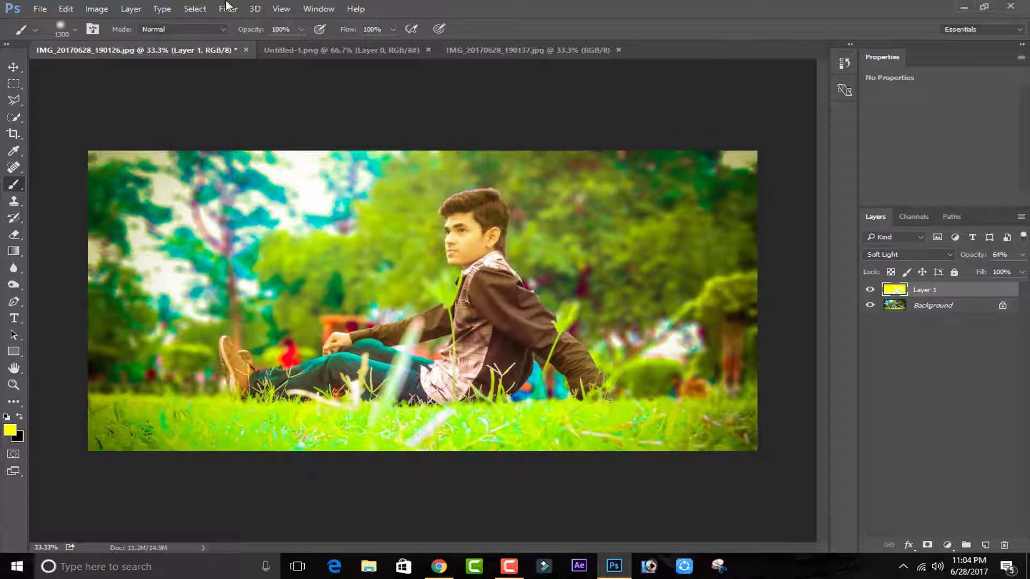
# Undo the last yellow brush strokes back to the layer opacity change.
pyautogui.click(844, 65)
pyautogui.click(775, 96)
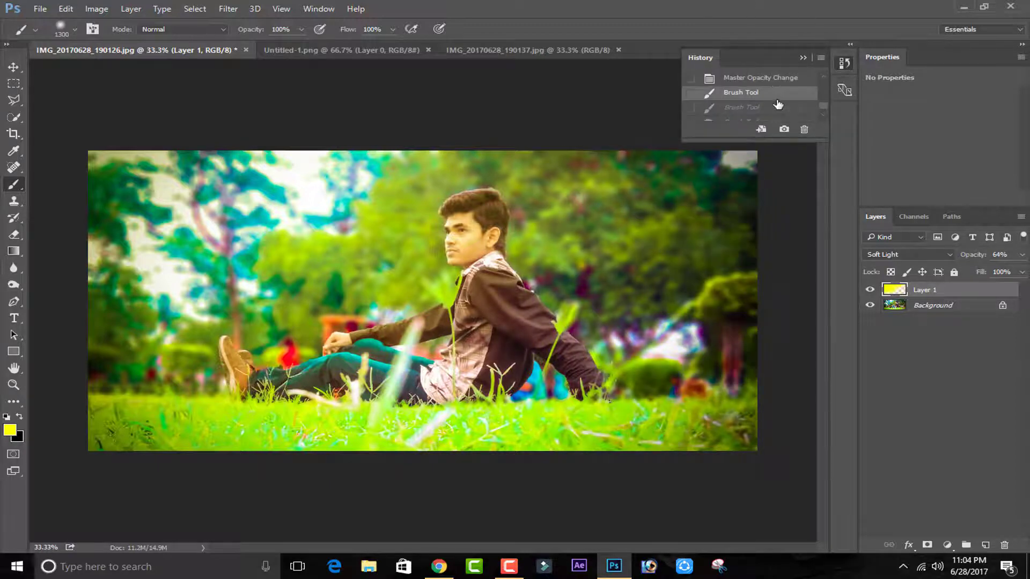
pyautogui.click(753, 79)
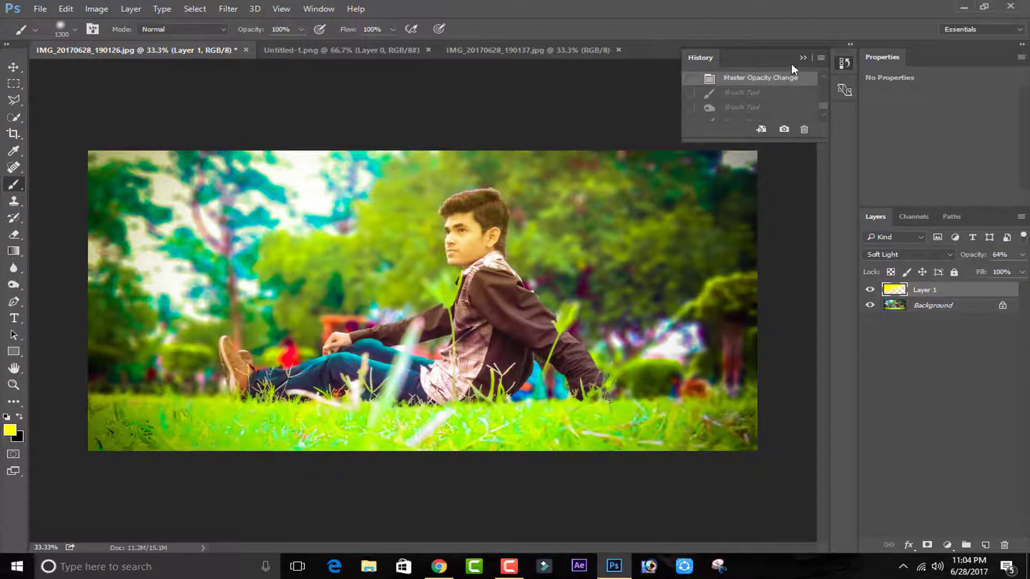
pyautogui.scroll(1, 783, 92)
pyautogui.click(803, 57)
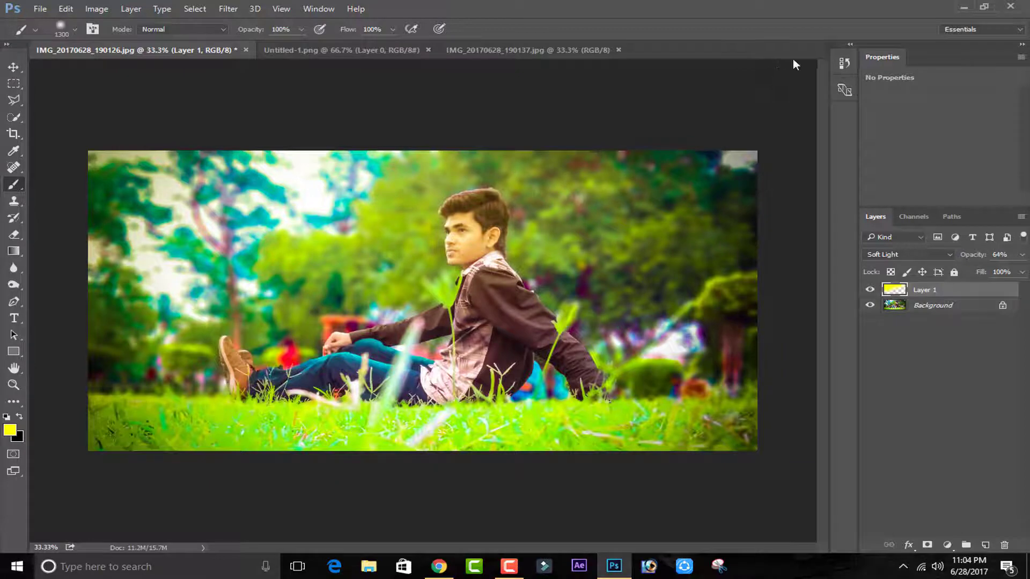
# Roll the history back before the opacity change and latest glow strokes, and repaint yellow over the photo's upper-right corner and centre.
pyautogui.click(841, 68)
pyautogui.click(751, 82)
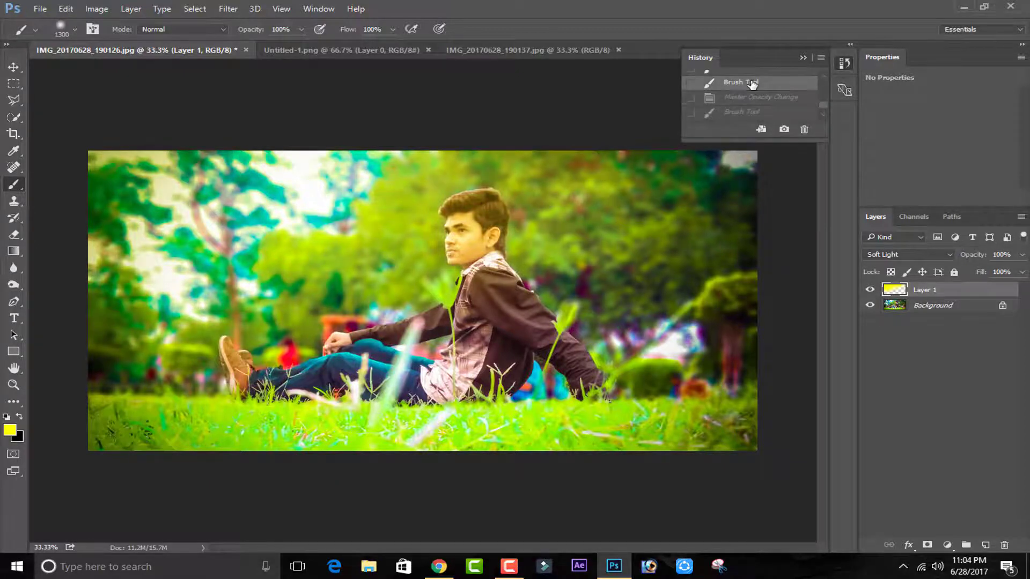
pyautogui.scroll(1, 752, 85)
pyautogui.click(752, 85)
pyautogui.click(754, 79)
pyautogui.scroll(1, 755, 85)
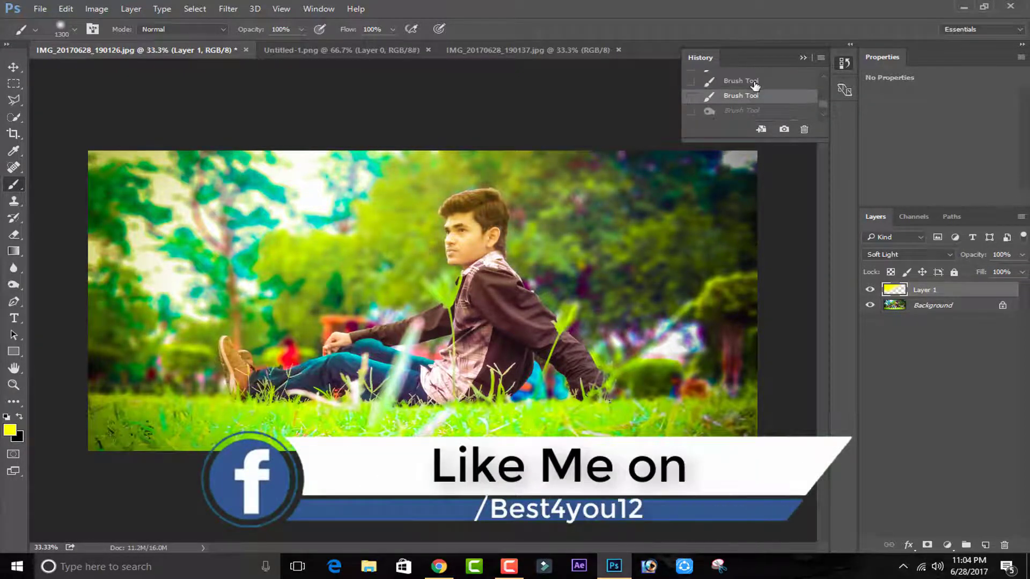
pyautogui.scroll(1, 754, 85)
pyautogui.click(799, 57)
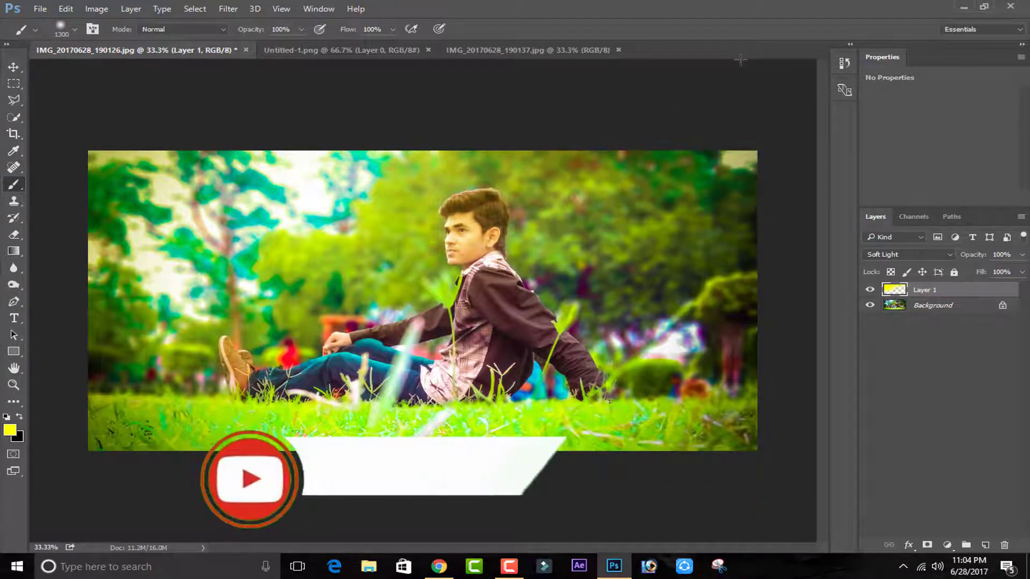
pyautogui.click(387, 251)
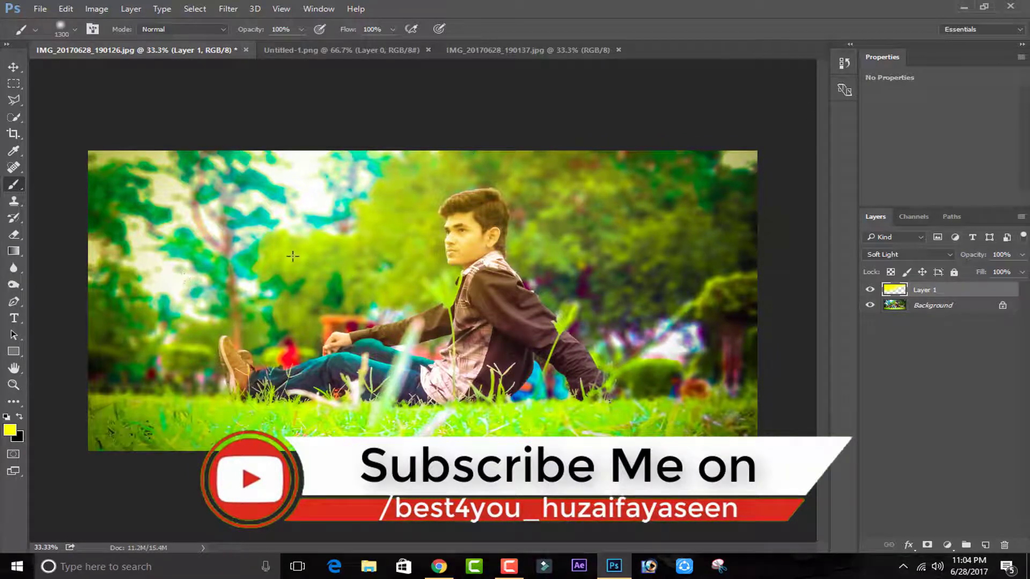
# Switch to the Eraser and set its opacity to 23%.
pyautogui.click(10, 235)
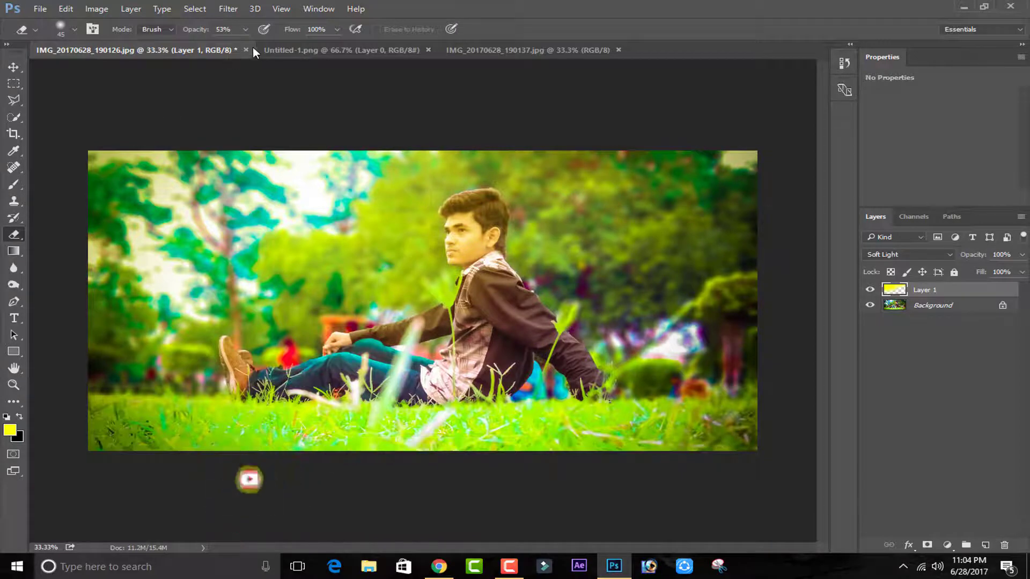
pyautogui.click(244, 28)
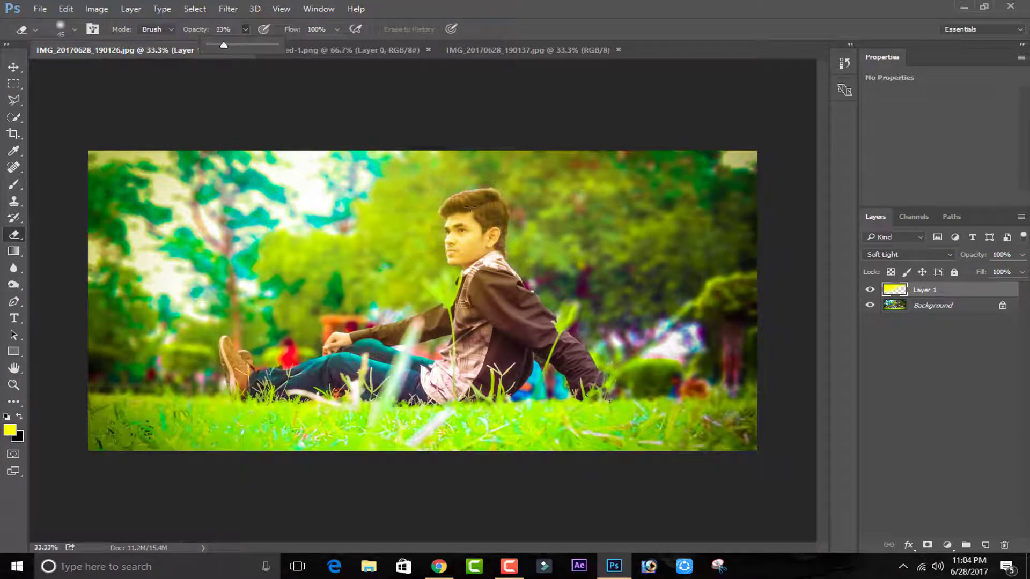
pyautogui.moveTo(224, 48); pyautogui.dragTo(217, 48)
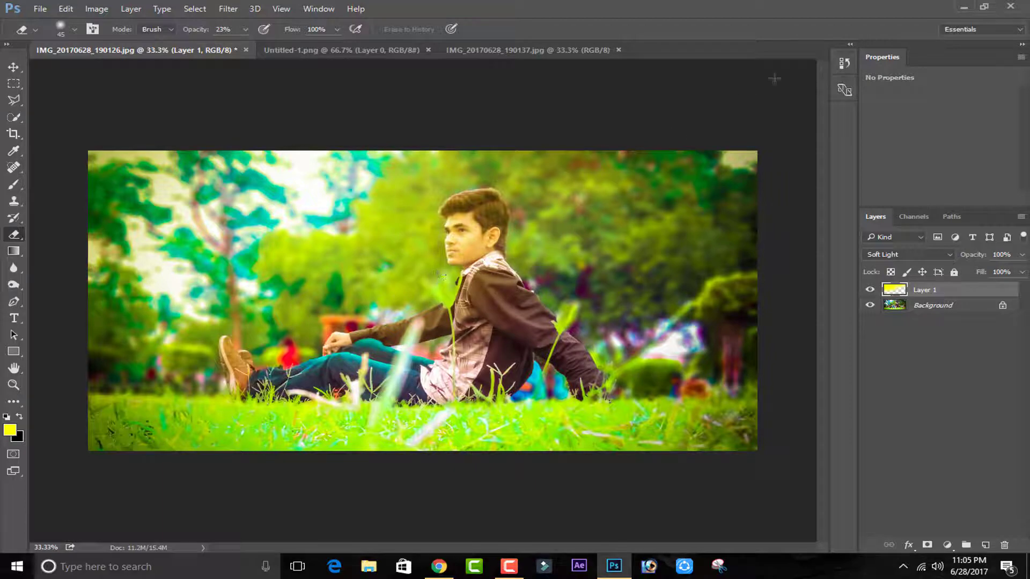
# Undo the last eraser stroke on the glow layer, returning to the latest brush stroke.
pyautogui.click(839, 64)
pyautogui.click(757, 90)
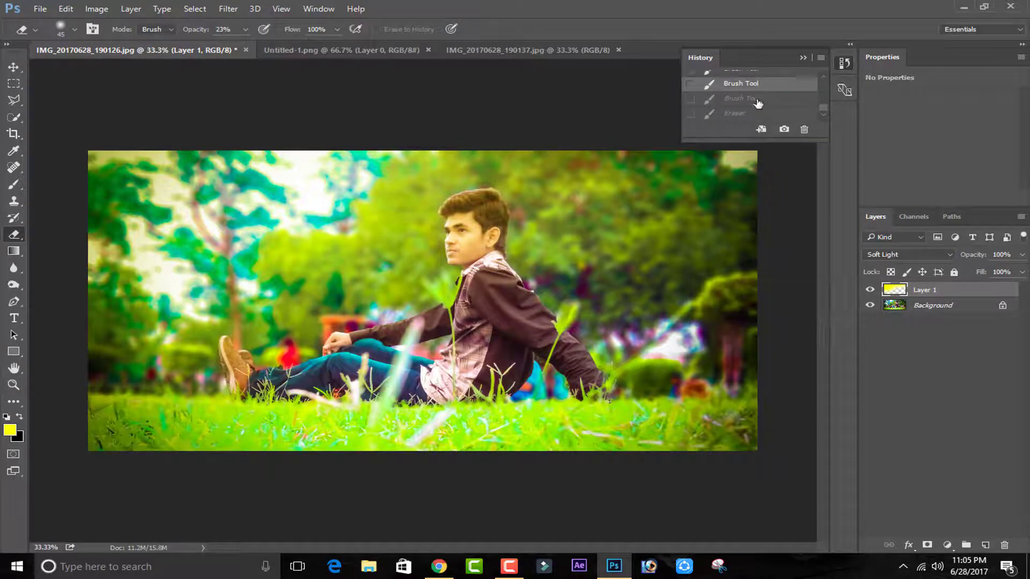
pyautogui.click(757, 101)
pyautogui.click(803, 58)
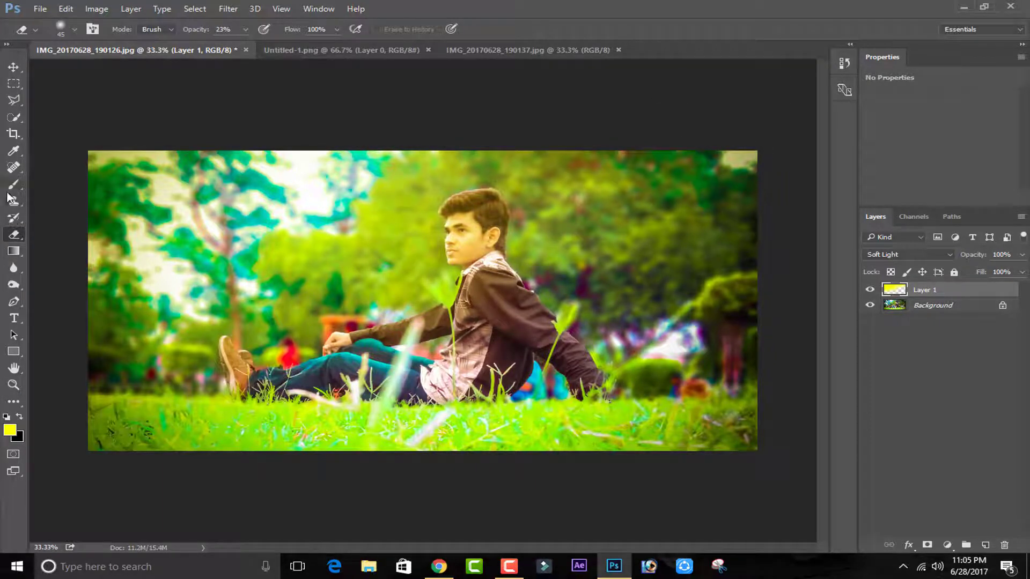
# Soften the yellow glow over the man with a 1300 px Eraser and compare the photo with and without the glow layer.
pyautogui.click(11, 186)
pyautogui.click(14, 234)
pyautogui.press('[')
pyautogui.press('[')
pyautogui.press('[')
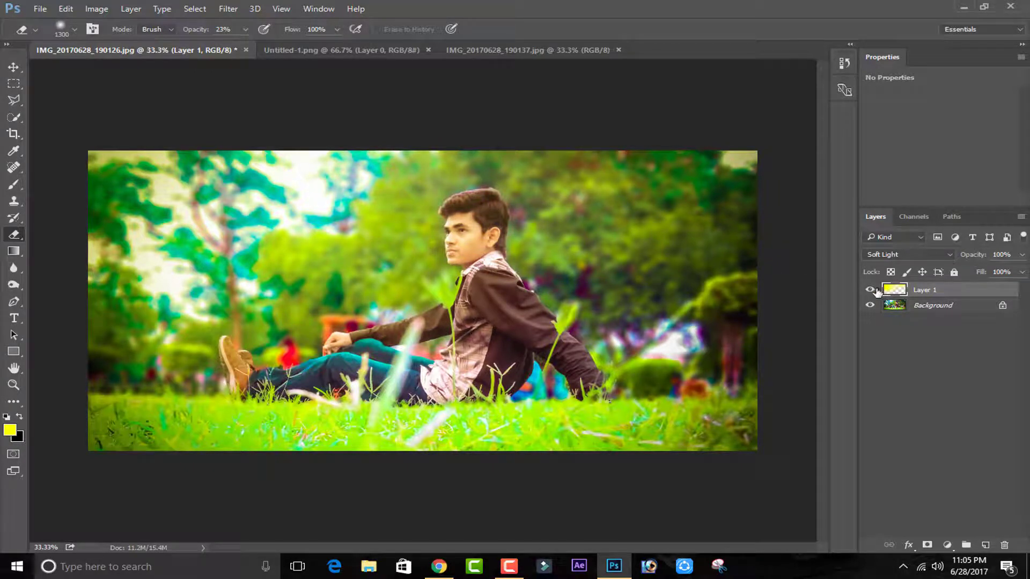
pyautogui.click(870, 290)
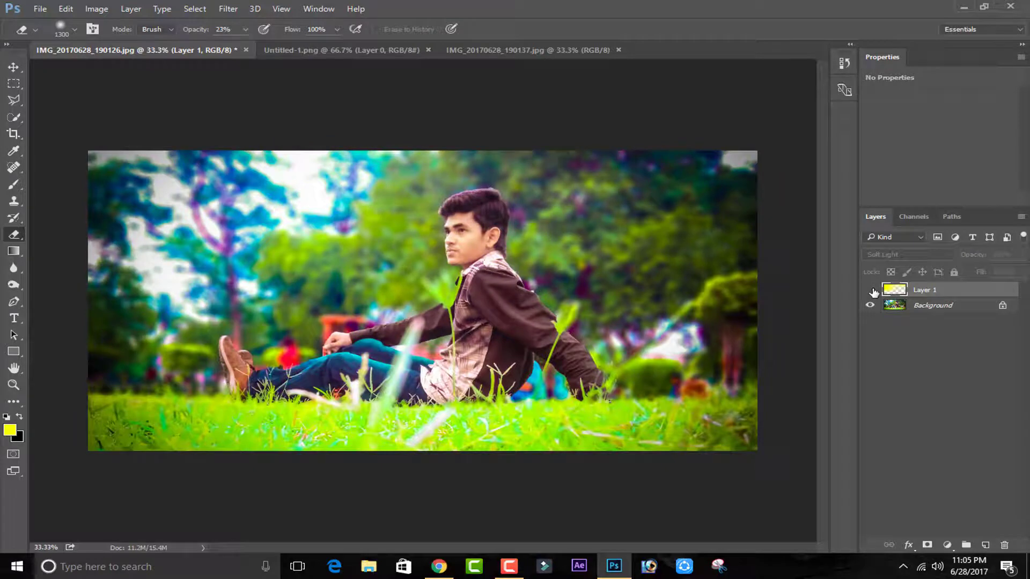
pyautogui.click(871, 290)
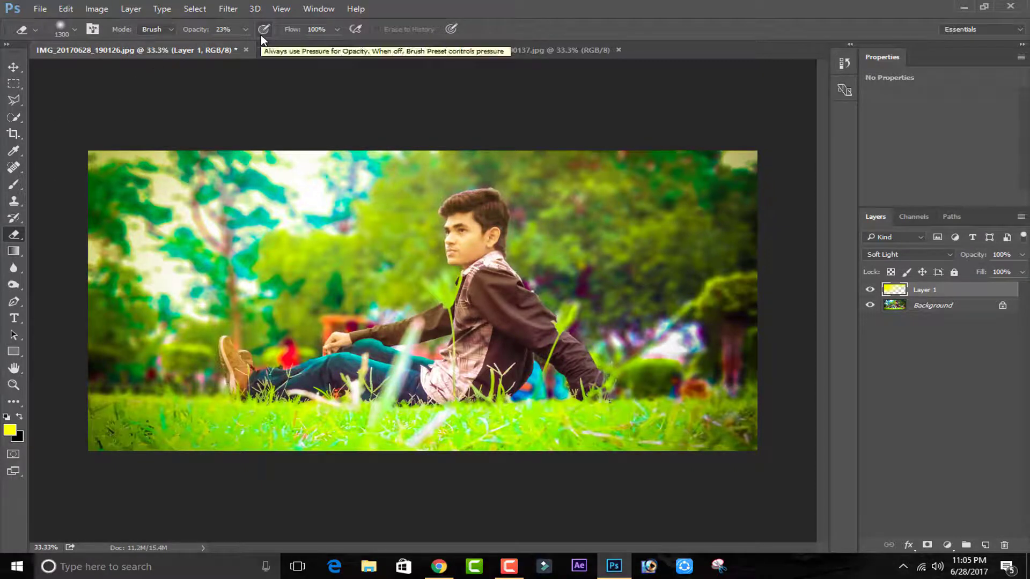
# Copy the Best 4 You camera logo from Untitled-1.png into the photo's upper-left corner and scale it down.
pyautogui.click(338, 50)
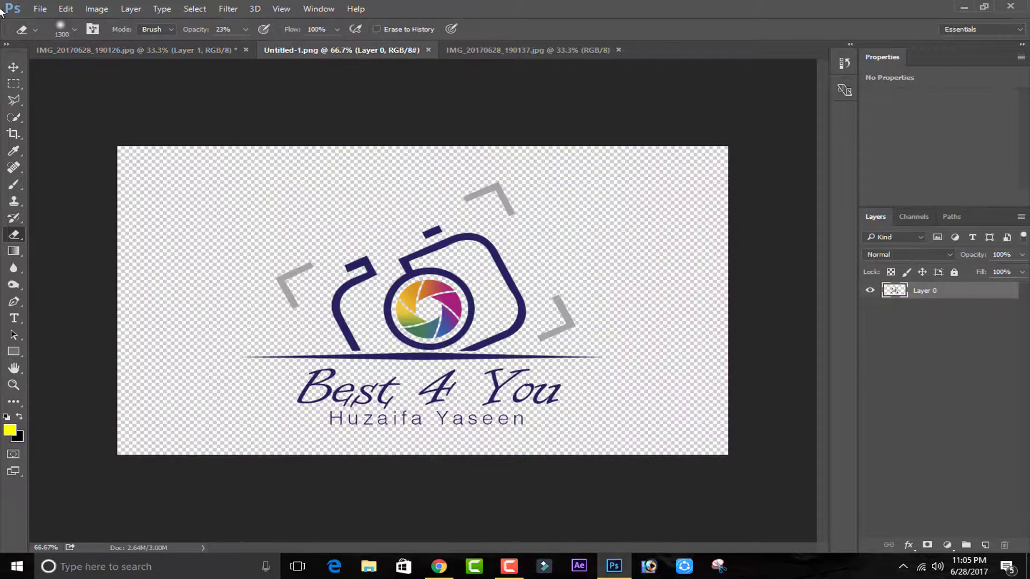
pyautogui.click(13, 67)
pyautogui.moveTo(391, 258); pyautogui.dragTo(141, 209)
pyautogui.hotkey('ctrl', 't')
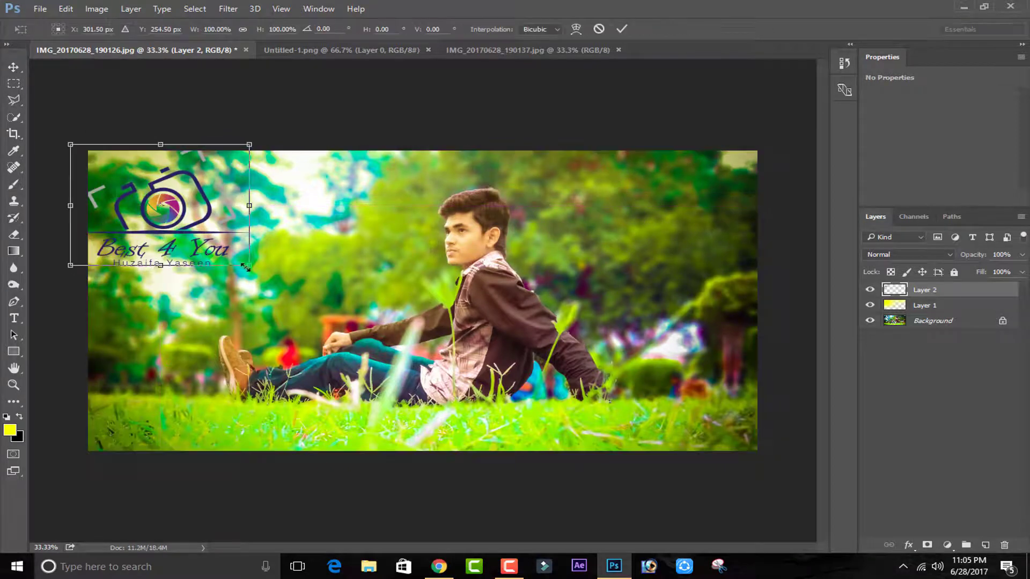
pyautogui.moveTo(248, 265); pyautogui.dragTo(173, 207)
pyautogui.click(621, 28)
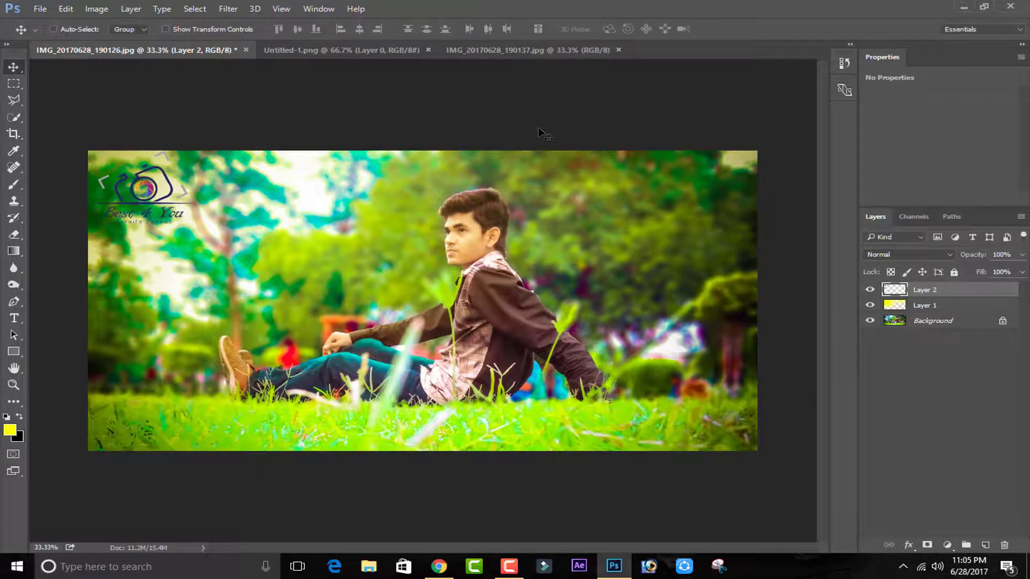
# Turn the logo white using Hue/Saturation with Saturation -100 and Lightness +100, and move it to the photo's upper-right corner.
pyautogui.hotkey('ctrl', 'u')
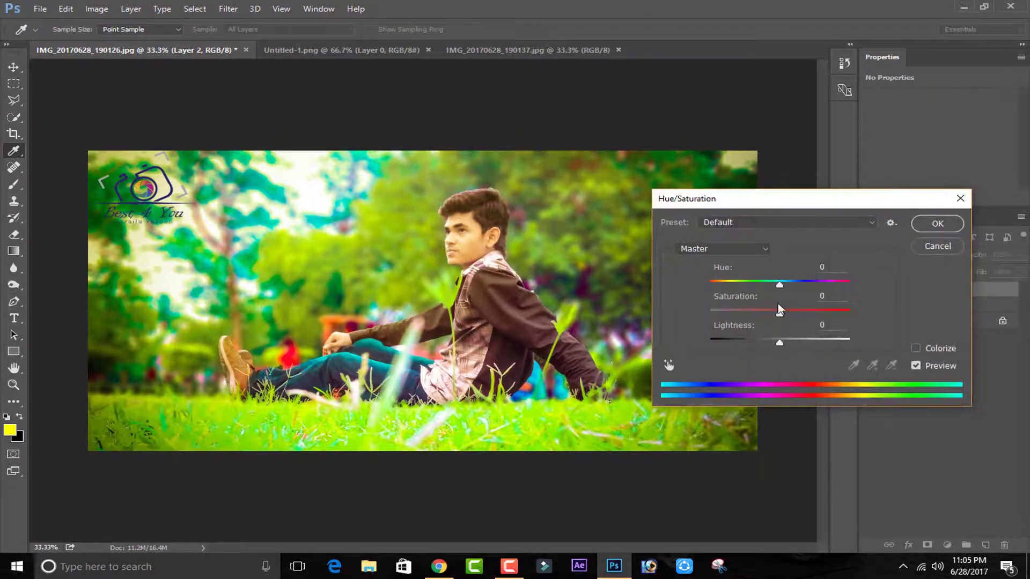
pyautogui.moveTo(781, 314); pyautogui.dragTo(583, 331)
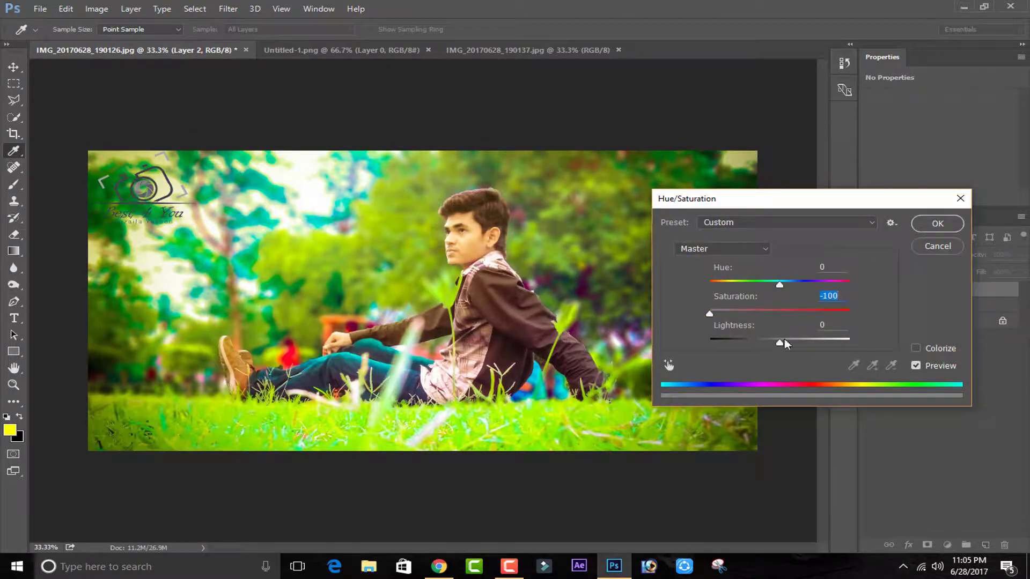
pyautogui.moveTo(780, 341); pyautogui.dragTo(895, 328)
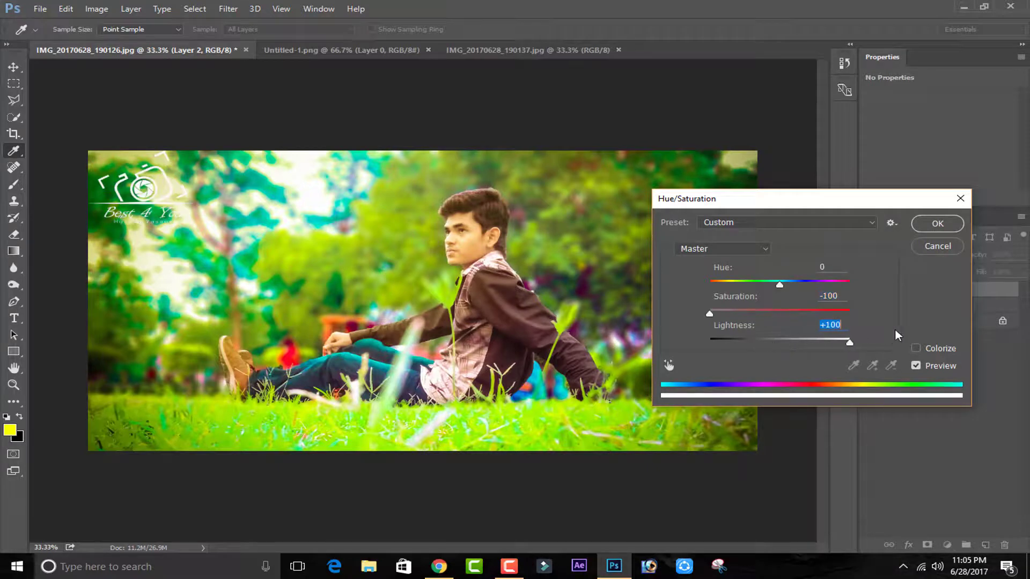
pyautogui.click(936, 223)
pyautogui.moveTo(164, 210); pyautogui.dragTo(728, 210)
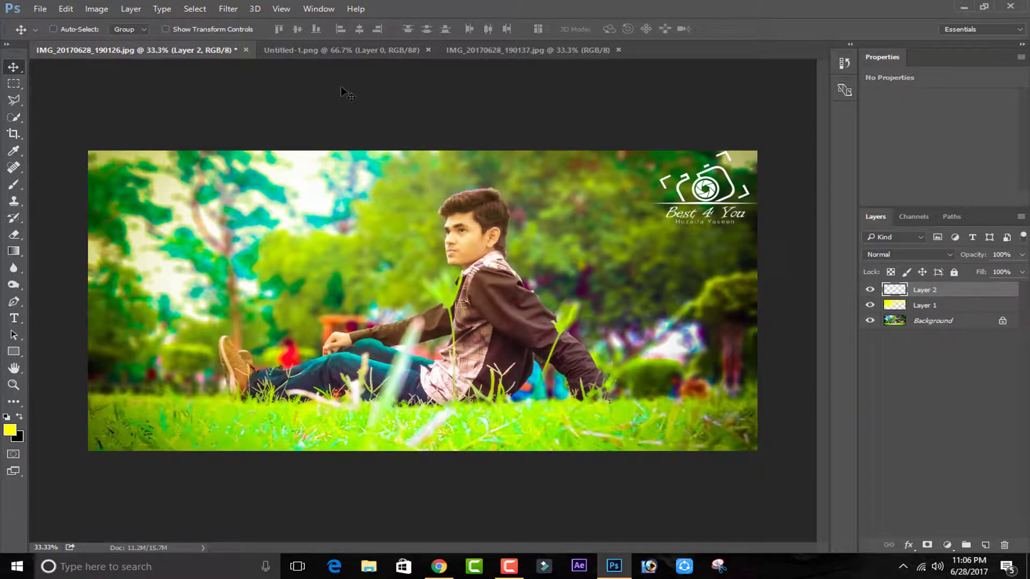
# Save the photo to the Desktop as the JPEG IMG_20170628_190126 with quality 12 (Maximum) and Baseline ("Standard") format.
pyautogui.click(36, 9)
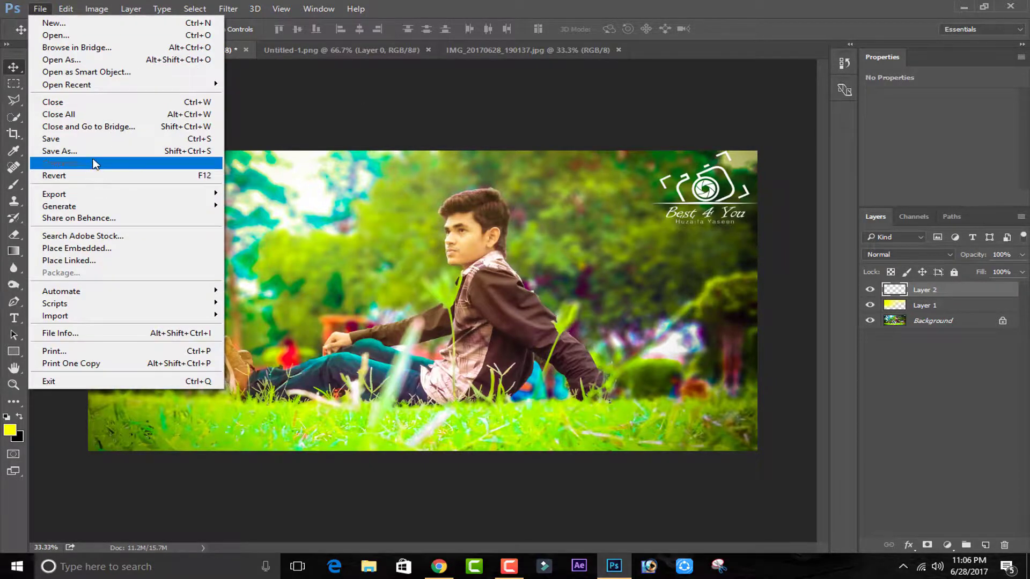
pyautogui.click(92, 153)
pyautogui.click(202, 420)
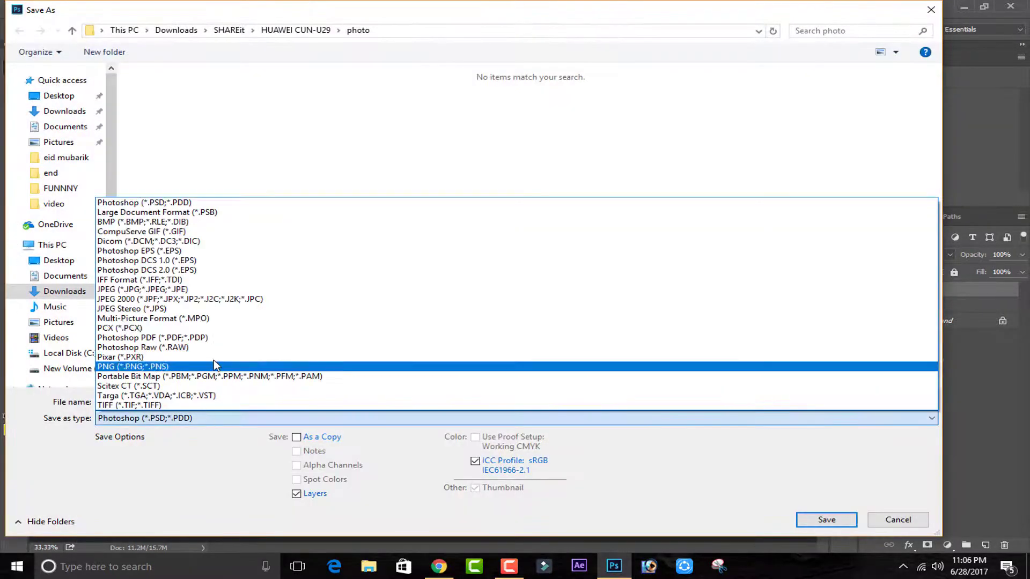
pyautogui.click(192, 290)
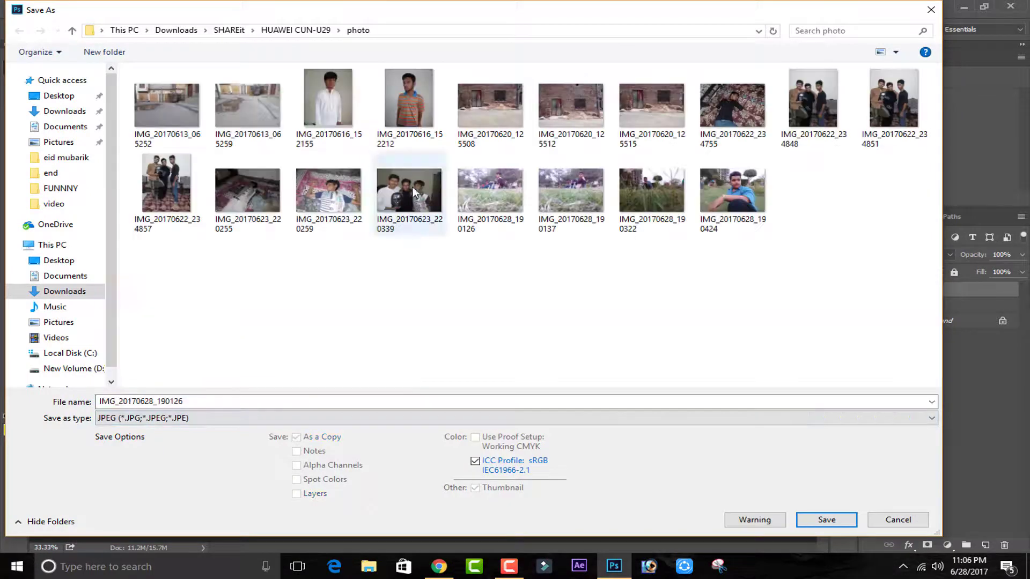
pyautogui.click(51, 97)
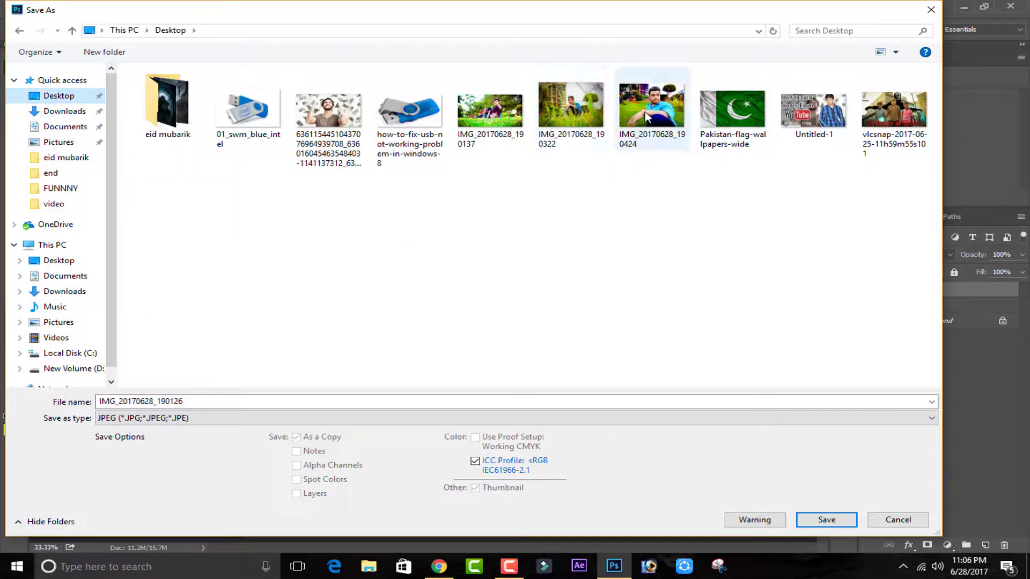
pyautogui.click(829, 521)
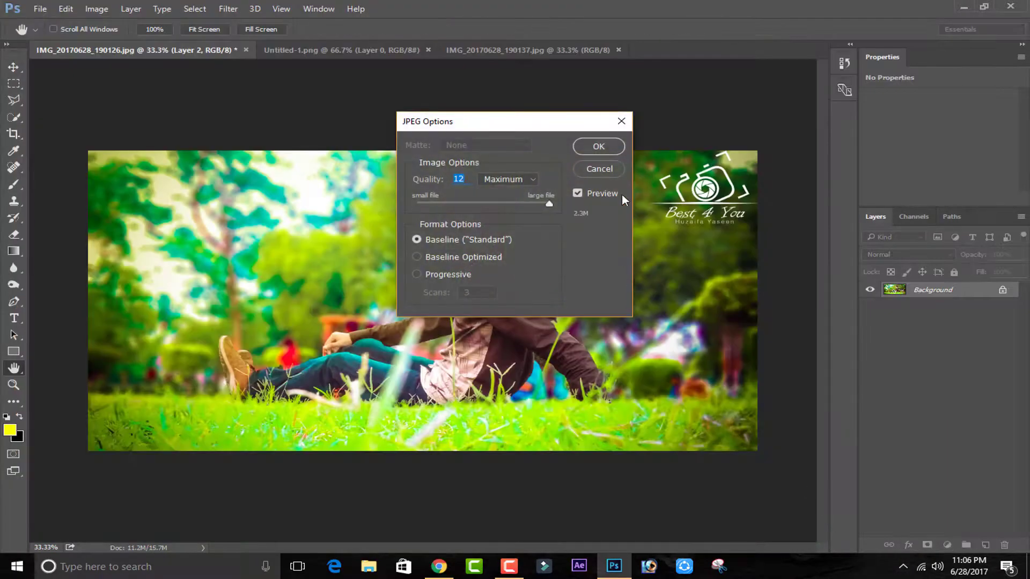
pyautogui.click(609, 152)
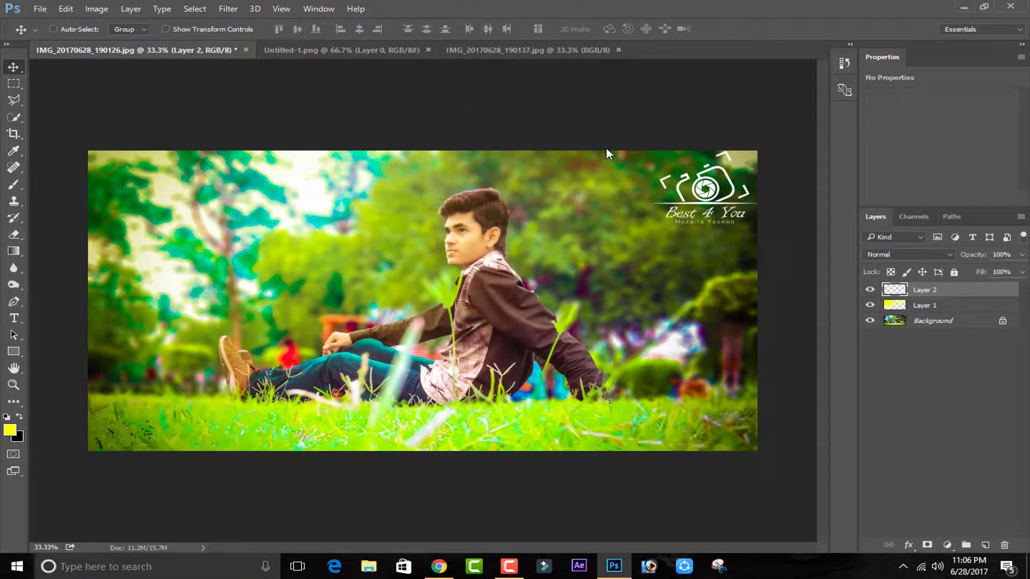